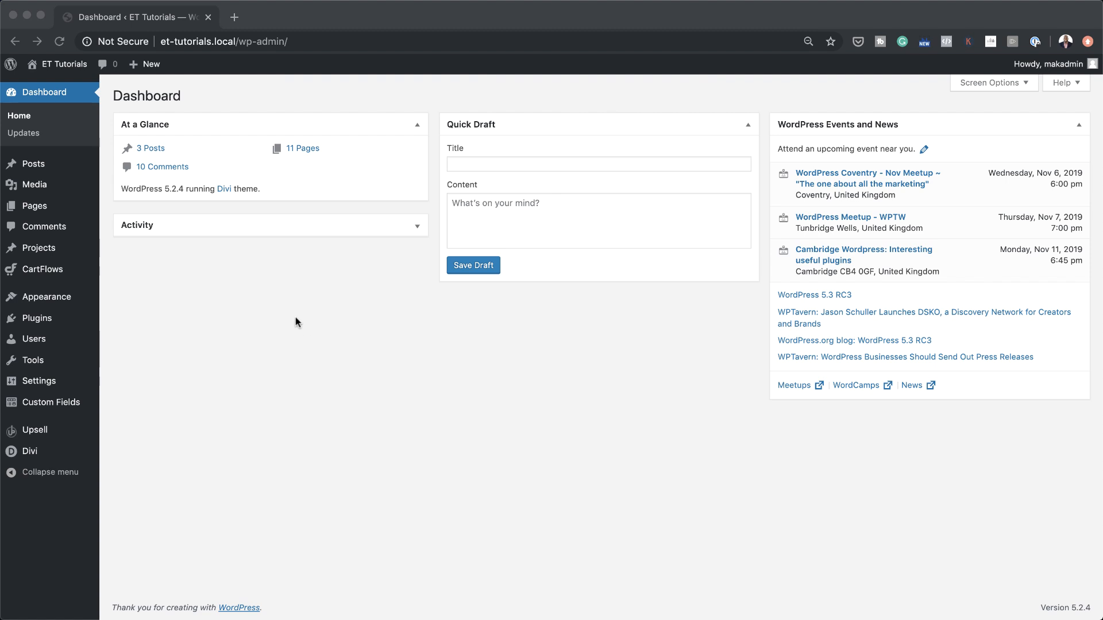
- Create a new page titled "Image Markers" and start editing it with the Divi Builder
{"action": "left_click", "coordinate": [195, 295]}
{"action": "mouse_move", "coordinate": [58, 207]}
{"action": "left_click", "coordinate": [136, 227]}
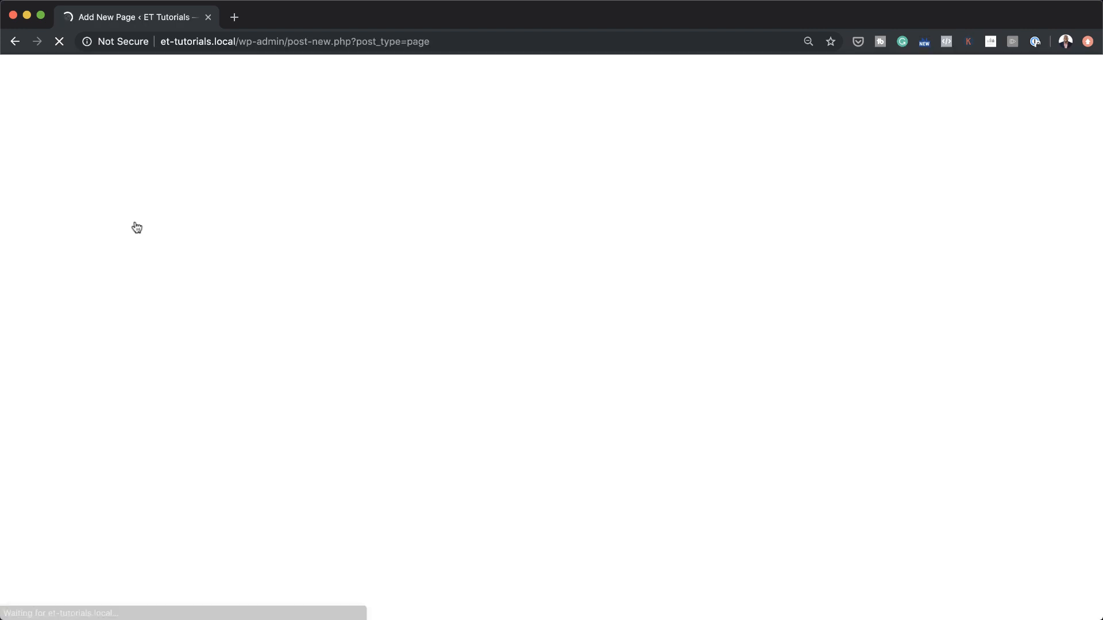
{"action": "type", "text": "Image Markers"}
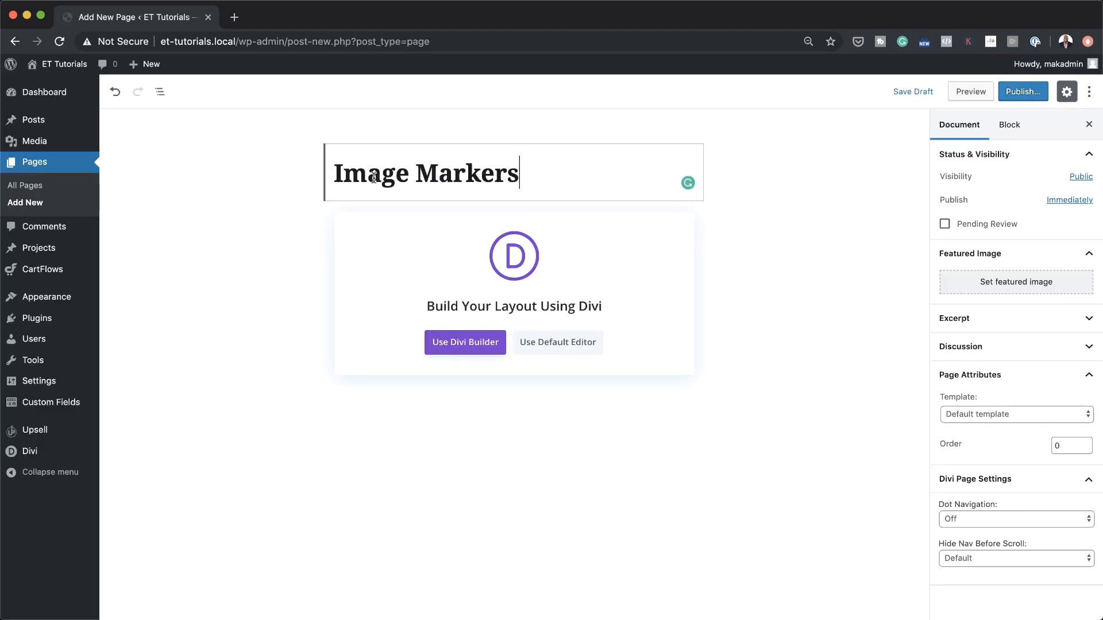
{"action": "left_click", "coordinate": [474, 345]}
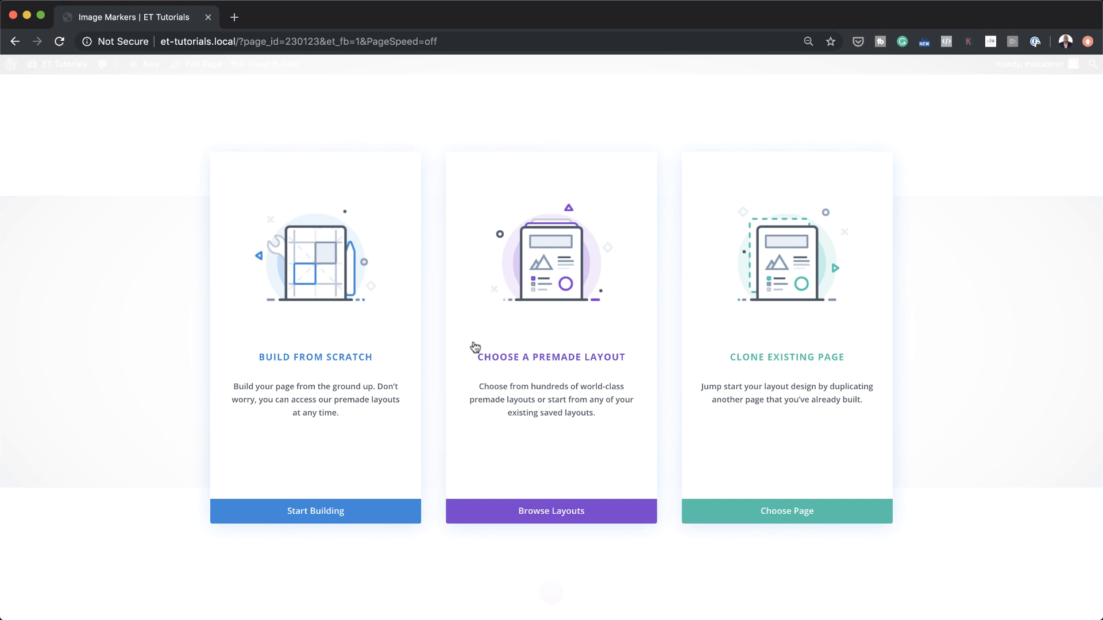
- Start building the page from scratch with a single-column row, without adding a module
{"action": "left_click", "coordinate": [311, 362]}
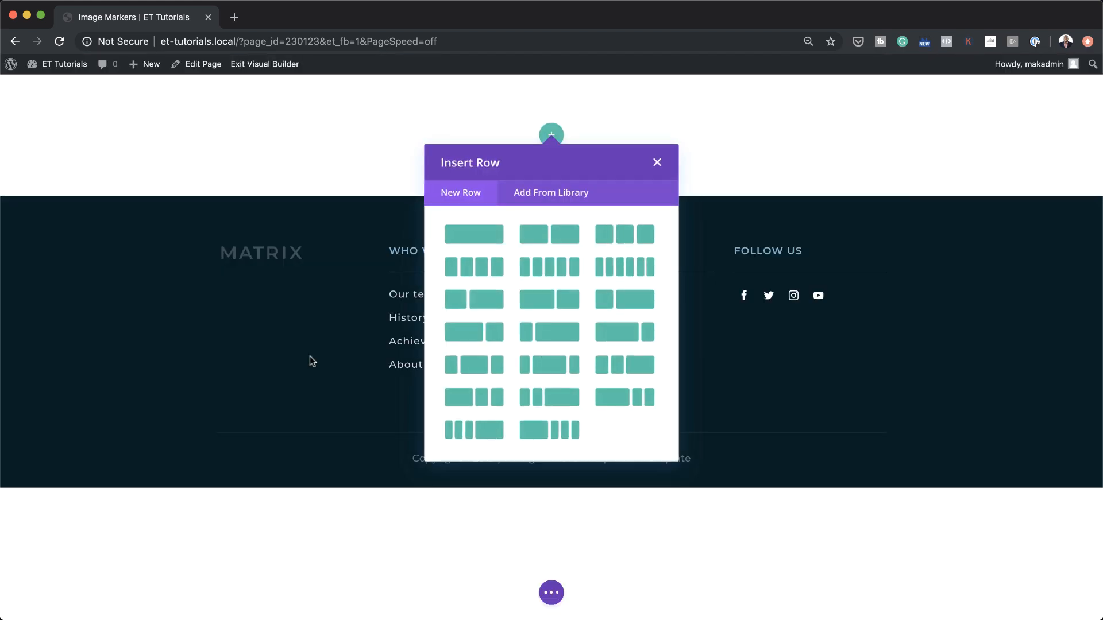
{"action": "left_click", "coordinate": [487, 236]}
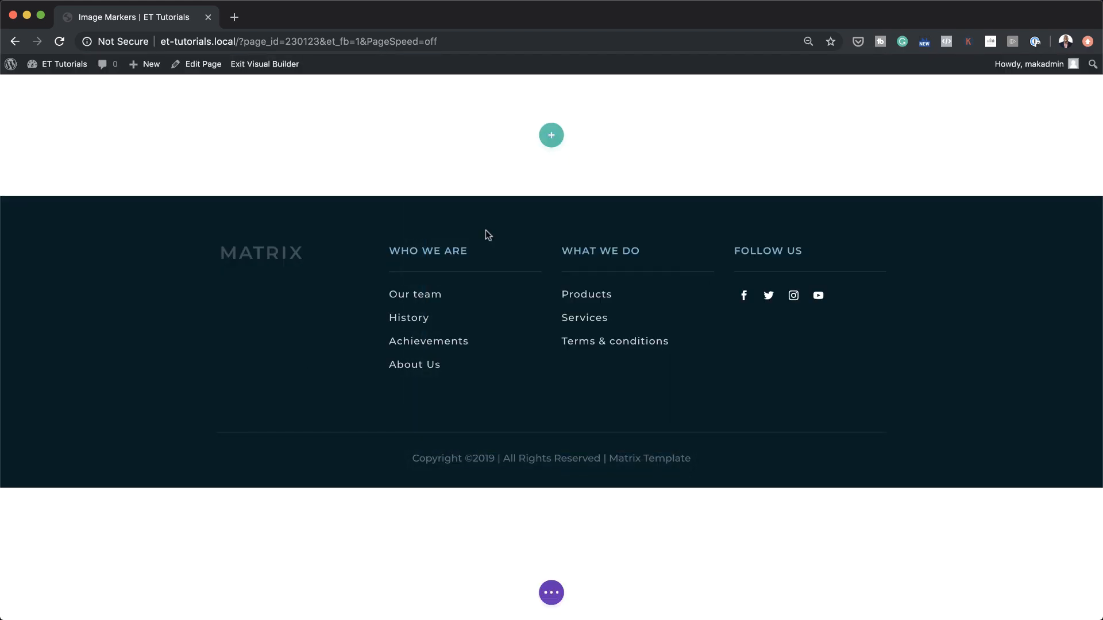
{"action": "left_click", "coordinate": [651, 162]}
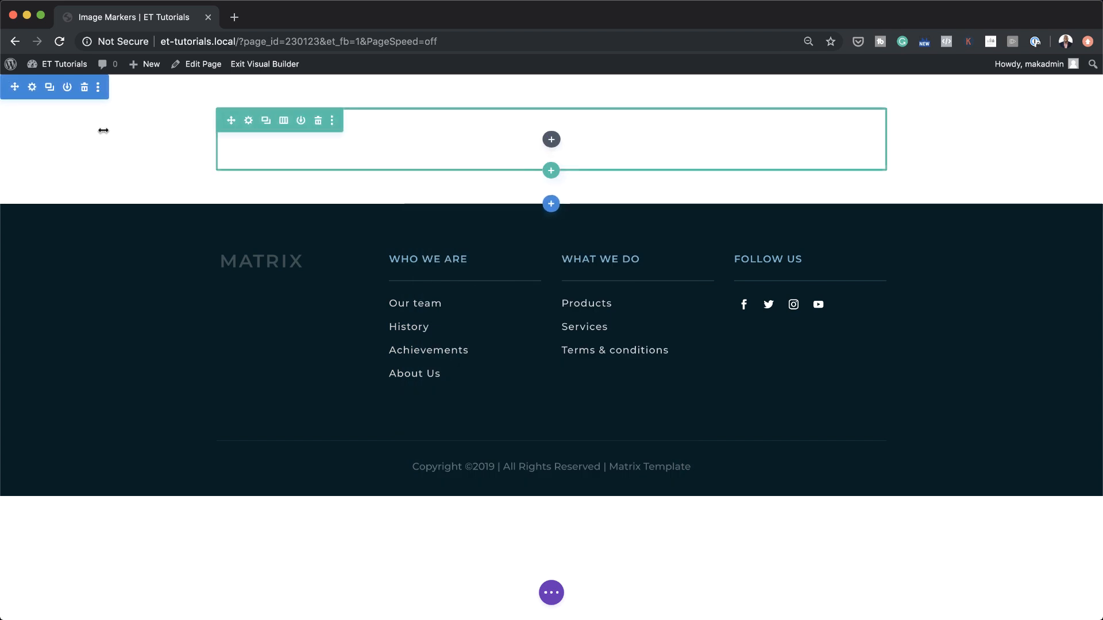
- Give the section a background gradient running from white to #666666
{"action": "left_click", "coordinate": [33, 88]}
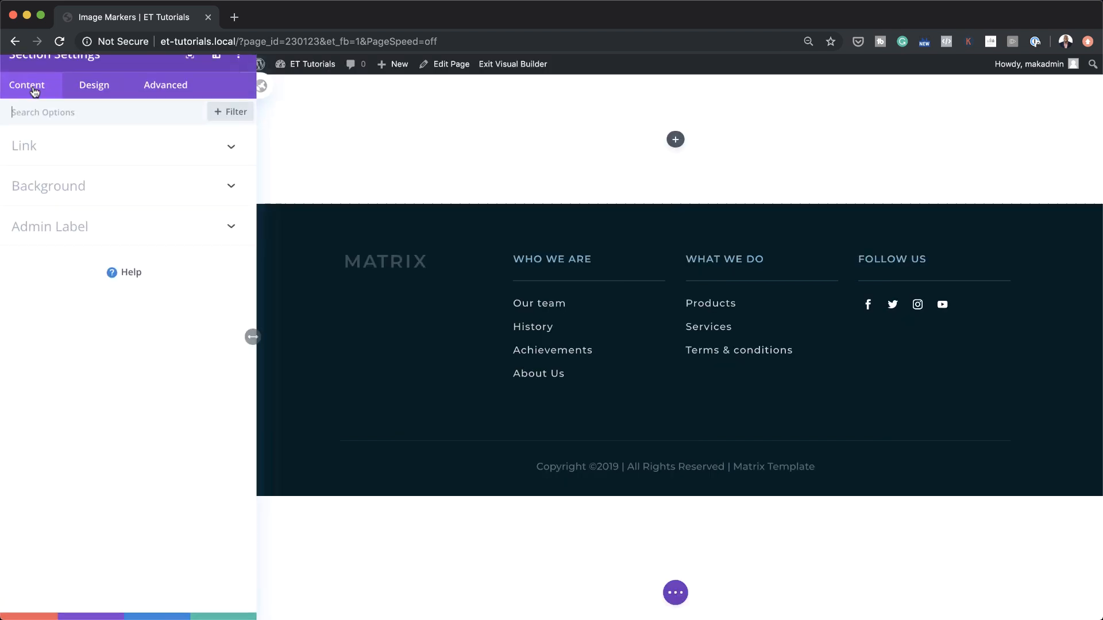
{"action": "left_click", "coordinate": [88, 198]}
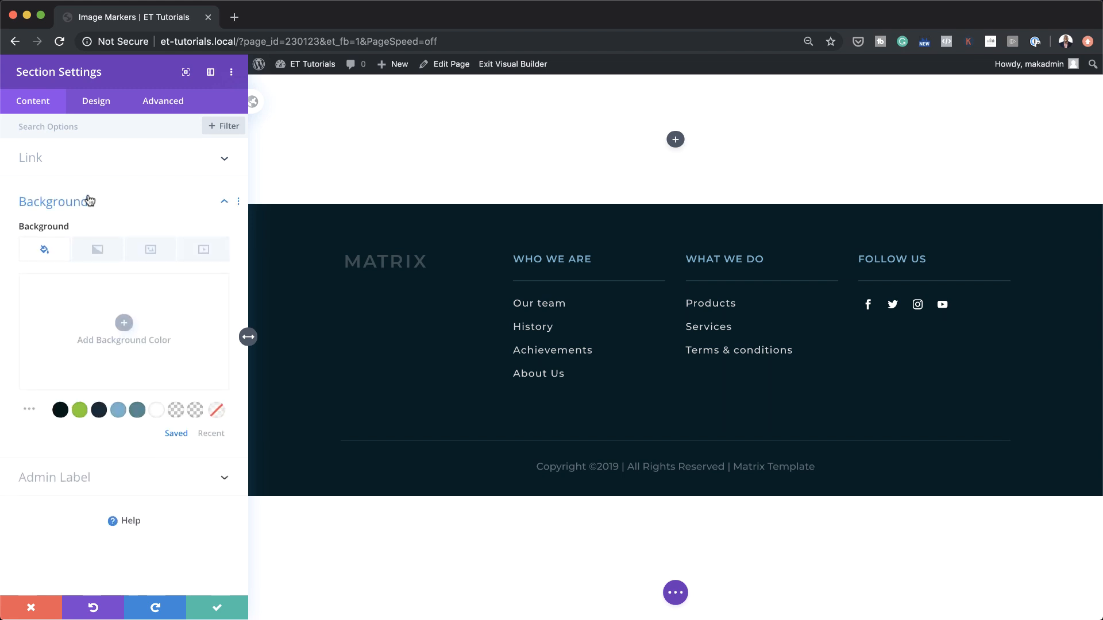
{"action": "left_click", "coordinate": [98, 251]}
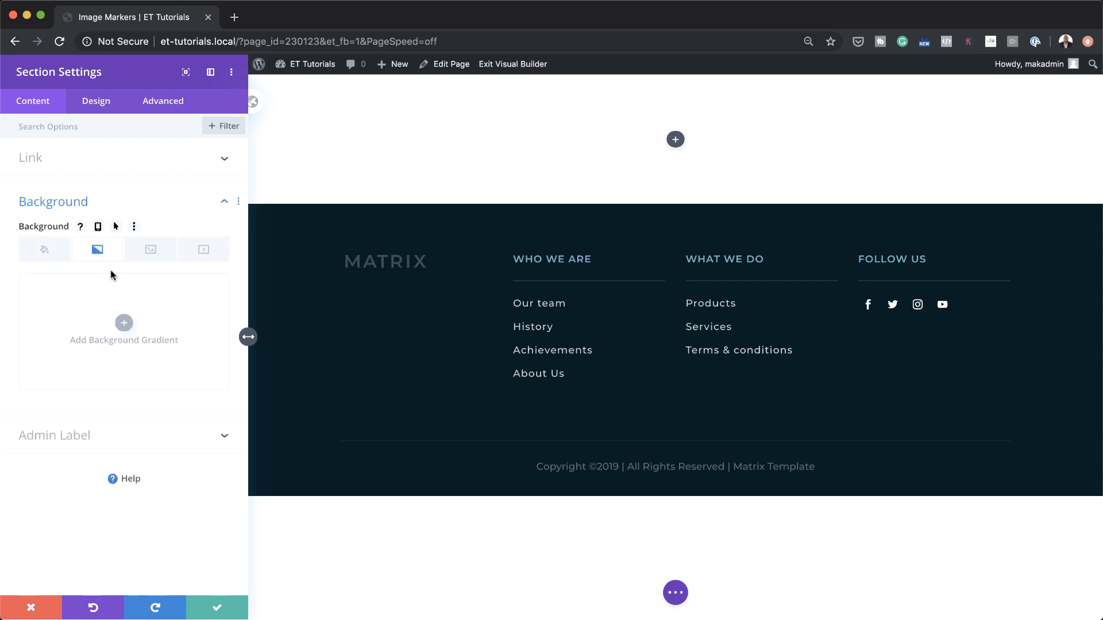
{"action": "left_click", "coordinate": [124, 323]}
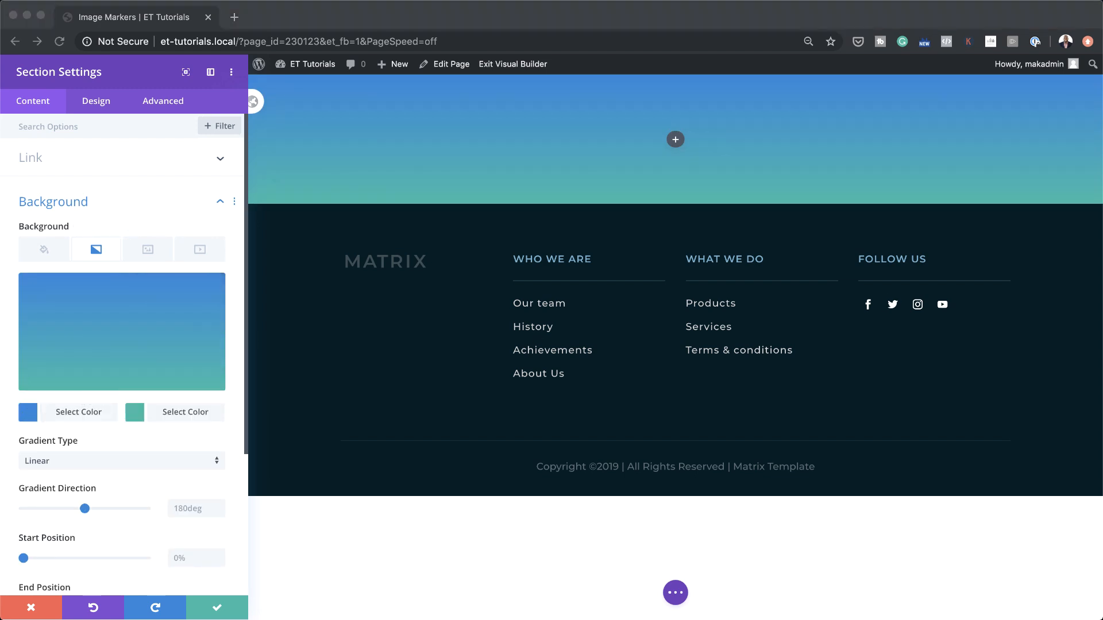
{"action": "left_click", "coordinate": [28, 413]}
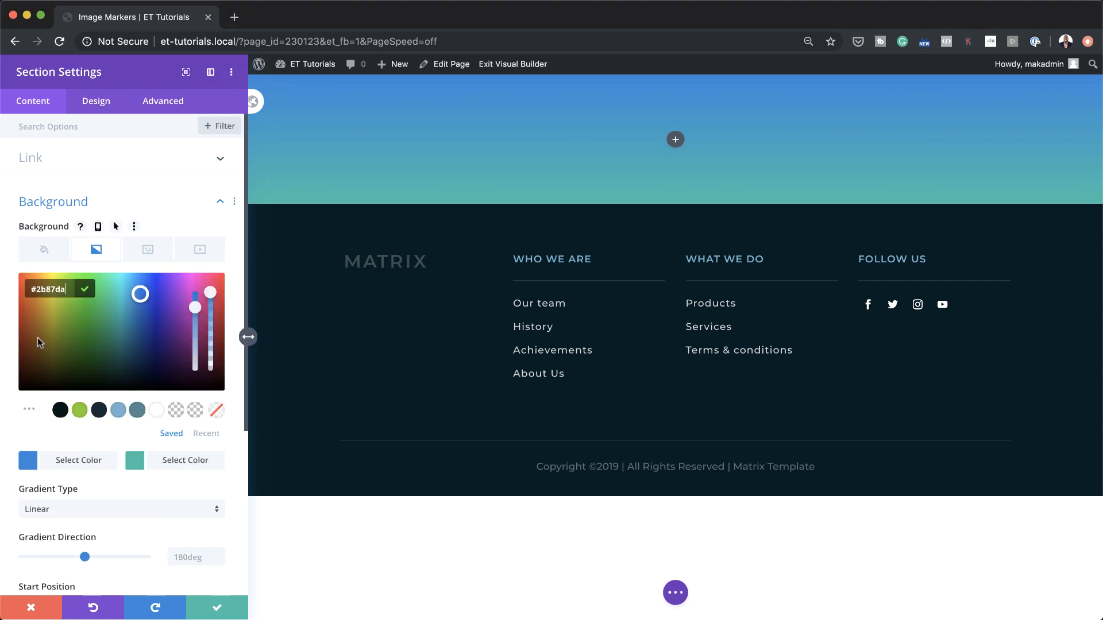
{"action": "left_click", "coordinate": [157, 410]}
{"action": "left_click", "coordinate": [135, 462]}
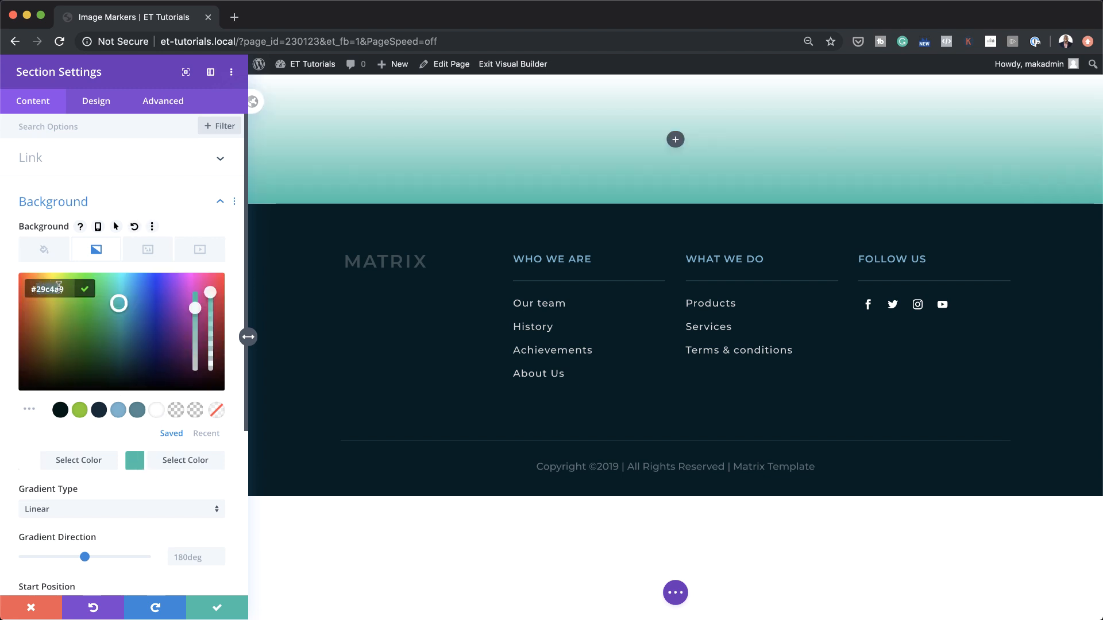
{"action": "type", "text": "666666"}
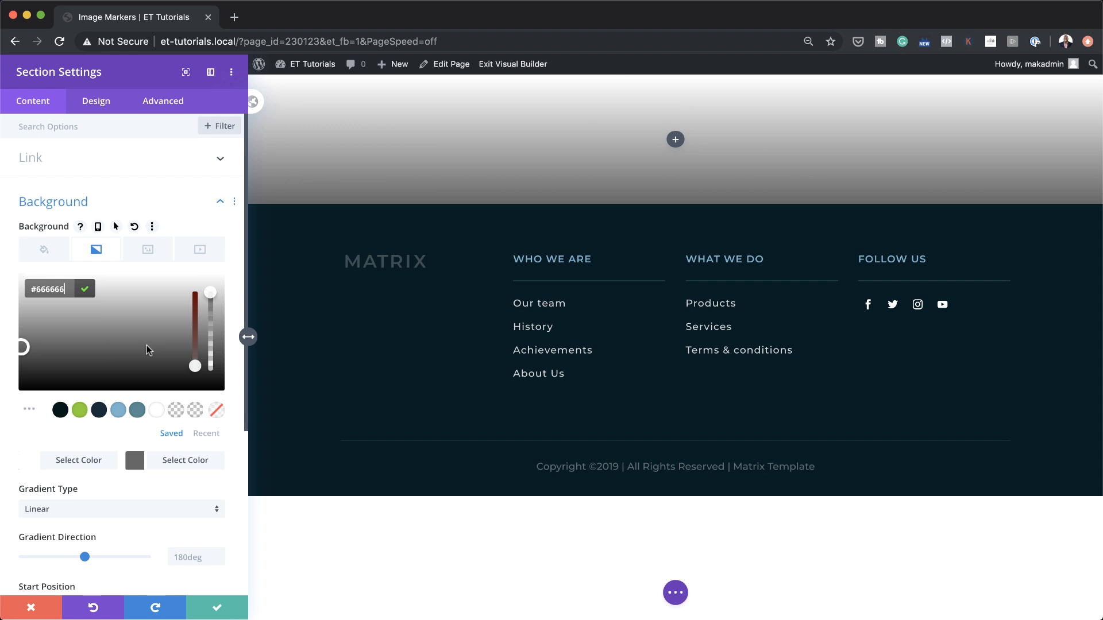
- Set the start position of the section's background gradient to 22%
{"action": "scroll", "coordinate": [146, 346], "scroll_direction": "down", "scroll_amount": 1}
{"action": "scroll", "coordinate": [147, 351], "scroll_direction": "down", "scroll_amount": 5}
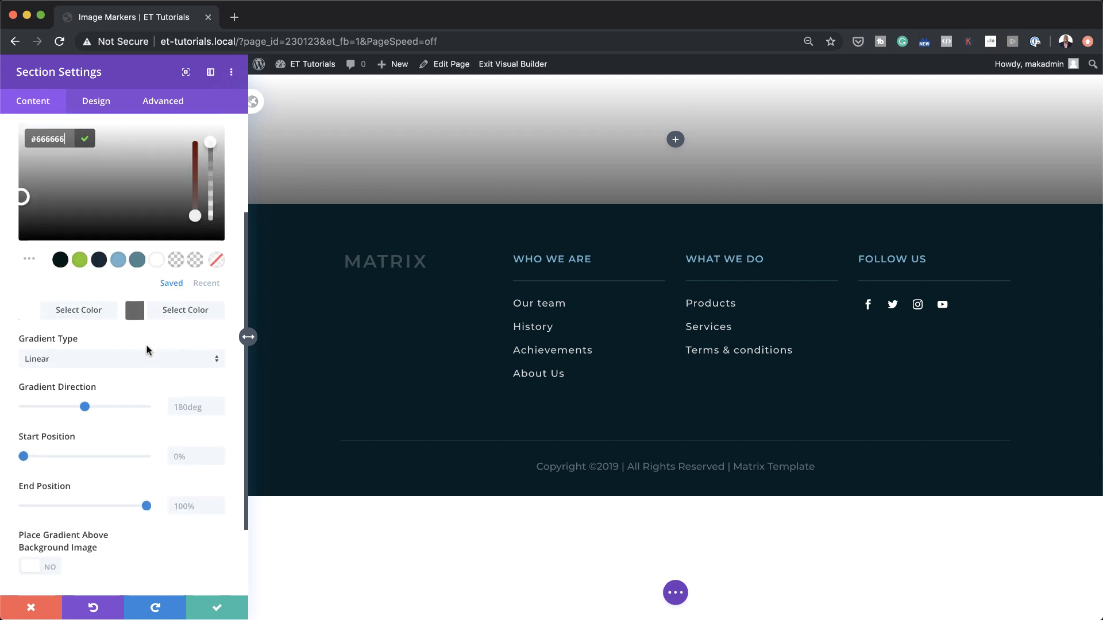
{"action": "left_click", "coordinate": [182, 423]}
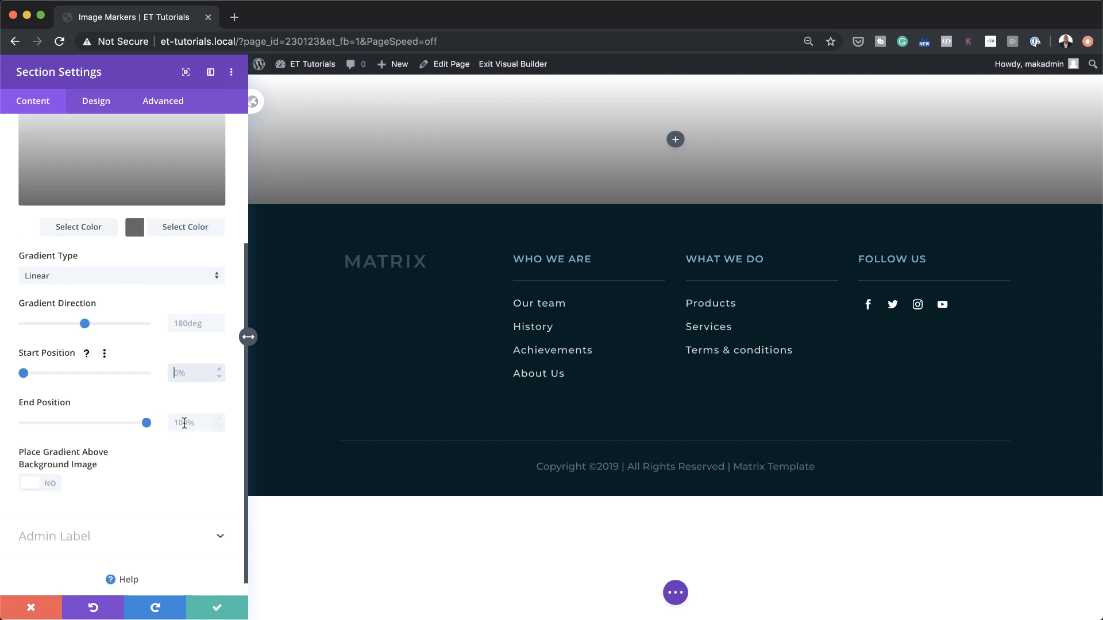
{"action": "type", "text": "22%"}
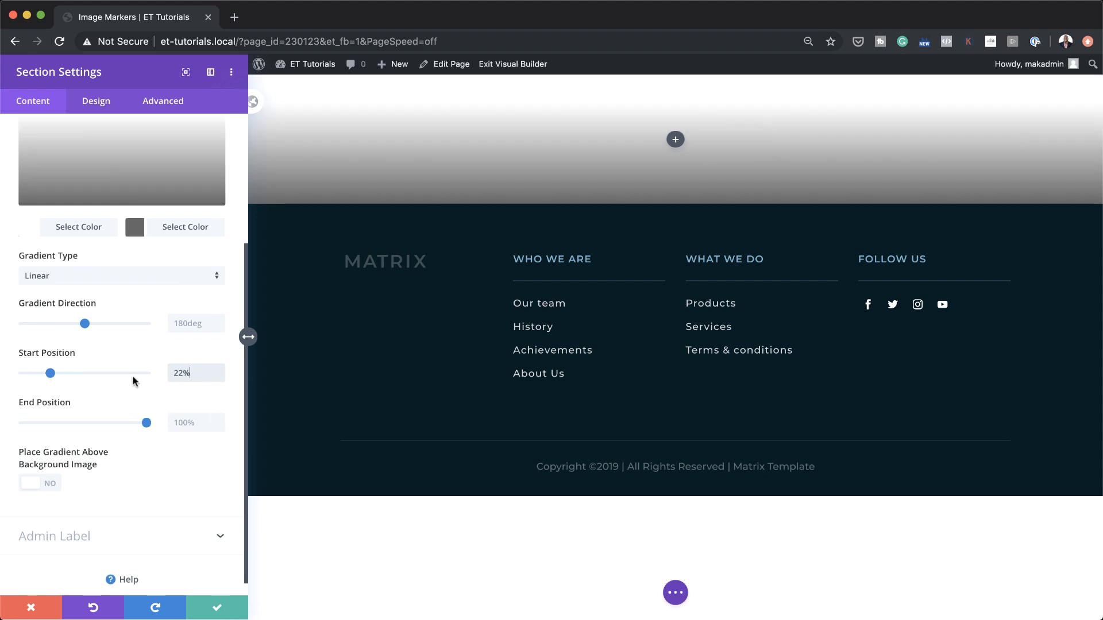
{"action": "scroll", "coordinate": [140, 364], "scroll_direction": "down", "scroll_amount": 1}
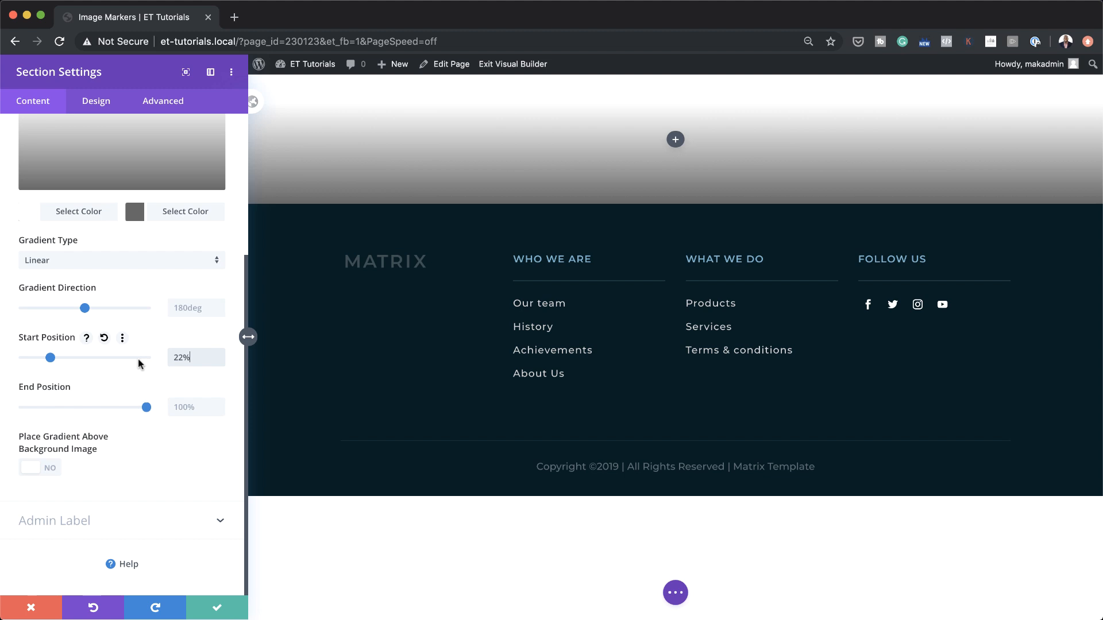
- Add car-isolated-01.png from the media library as the section's background image
{"action": "scroll", "coordinate": [140, 364], "scroll_direction": "up", "scroll_amount": 5}
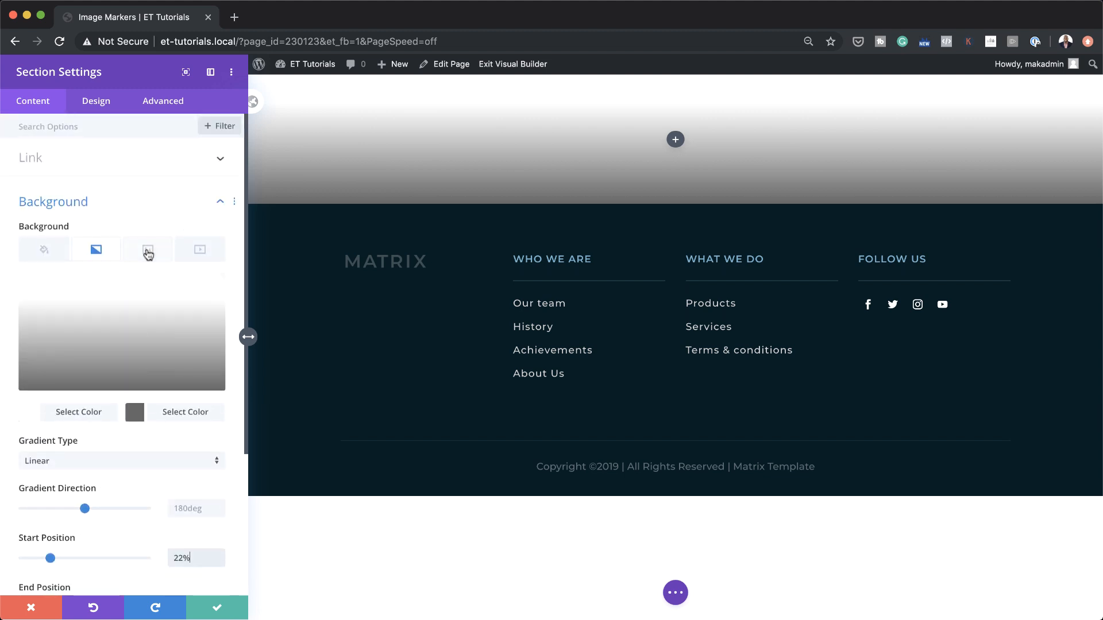
{"action": "left_click", "coordinate": [149, 253]}
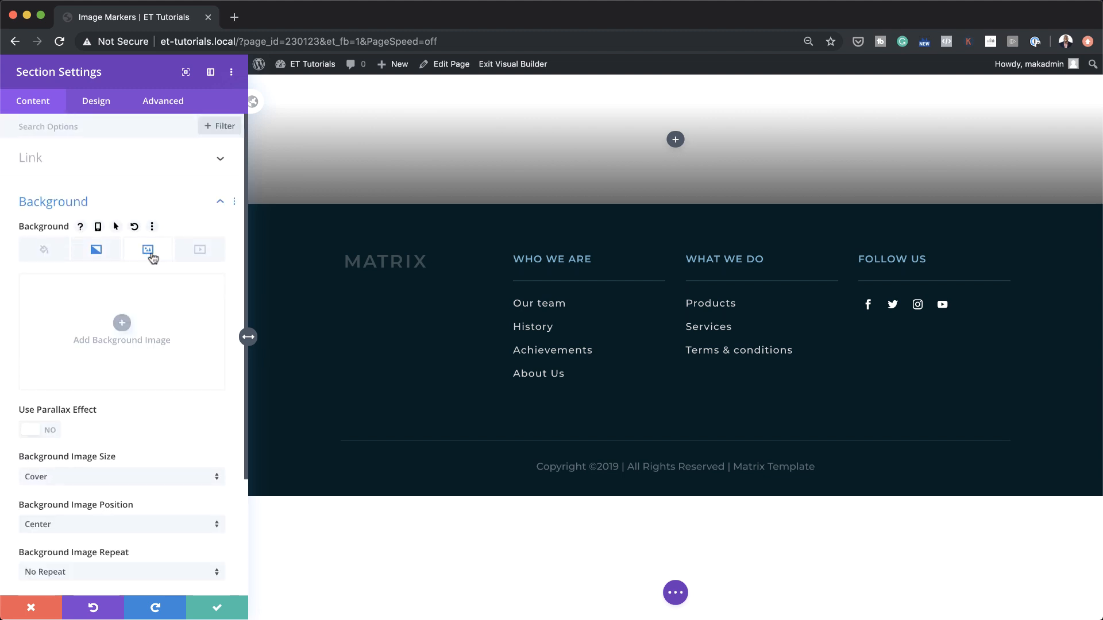
{"action": "left_click", "coordinate": [122, 324]}
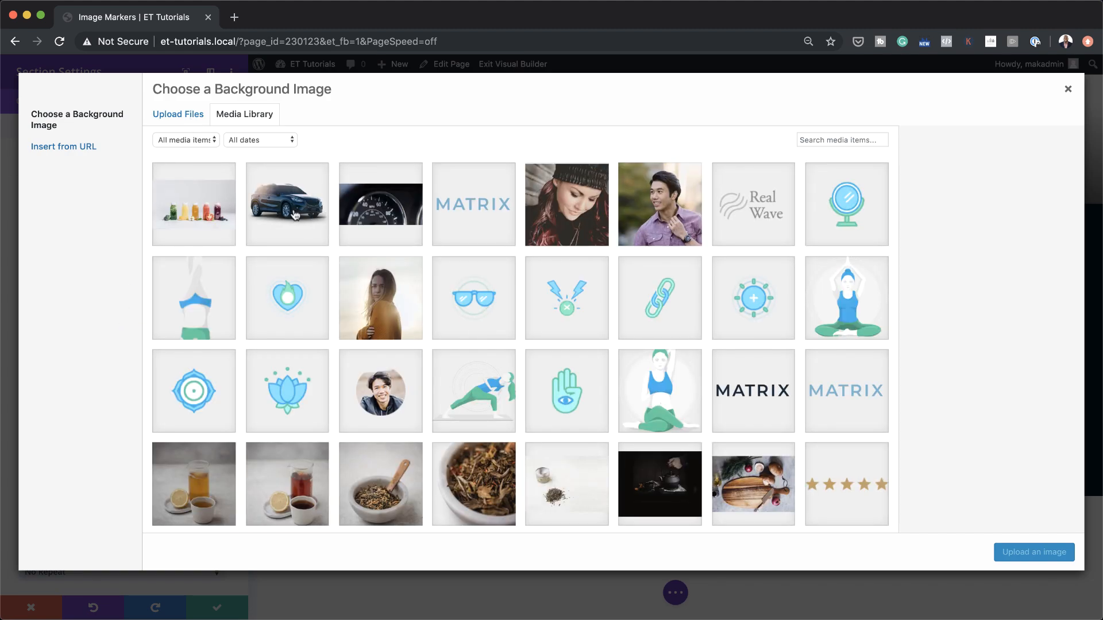
{"action": "left_click", "coordinate": [300, 211]}
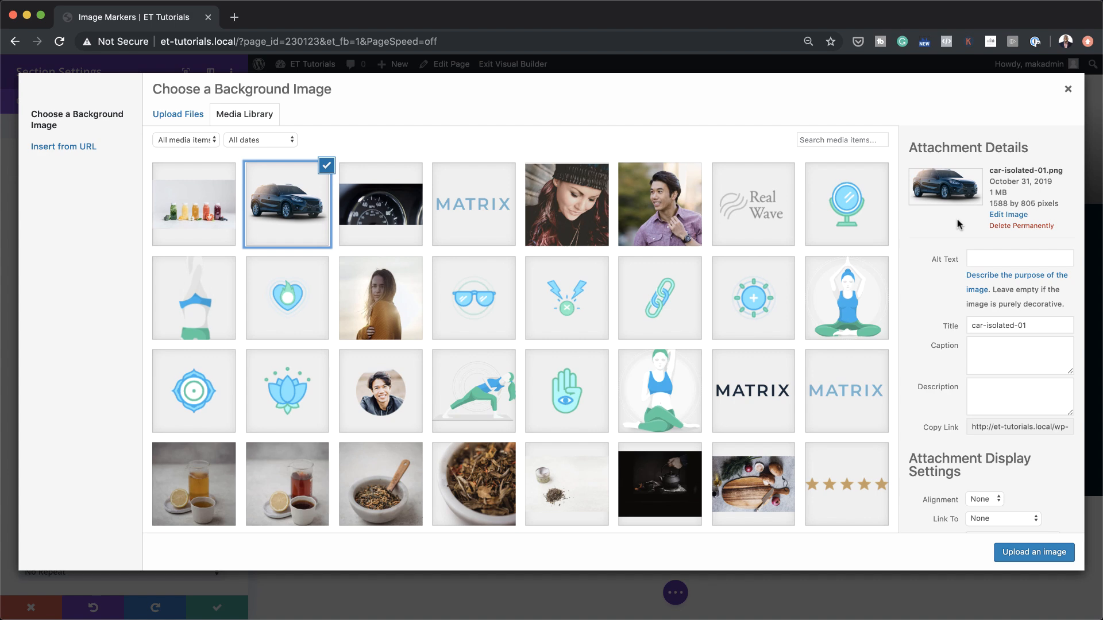
{"action": "left_click", "coordinate": [1038, 550]}
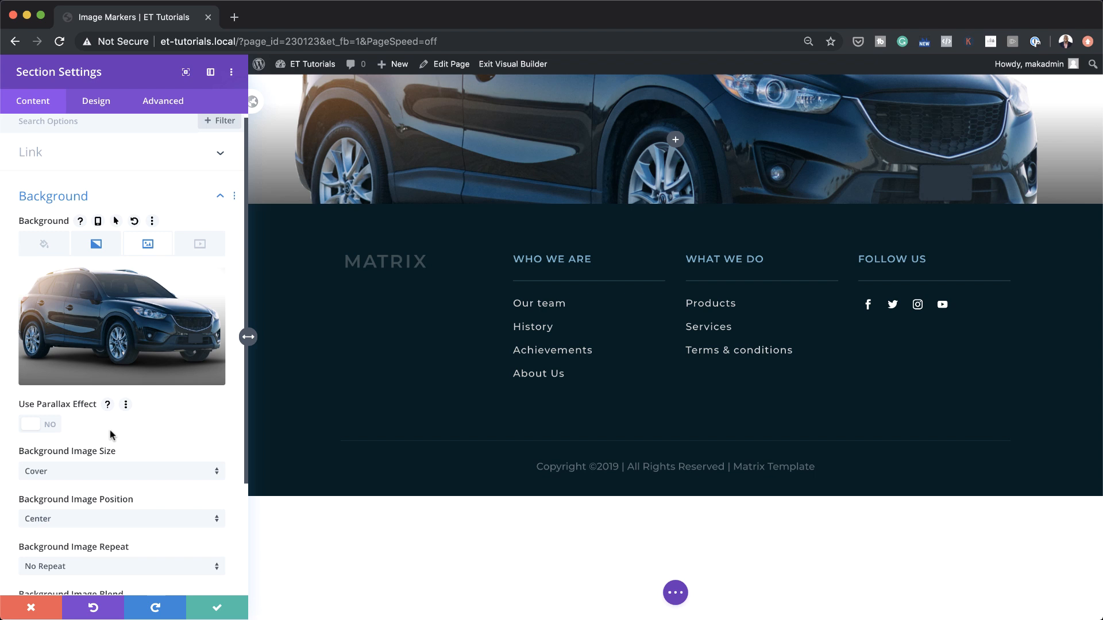
- Set the section's background image blend to Screen
{"action": "scroll", "coordinate": [112, 435], "scroll_direction": "down", "scroll_amount": 5}
{"action": "scroll", "coordinate": [110, 435], "scroll_direction": "down", "scroll_amount": 1}
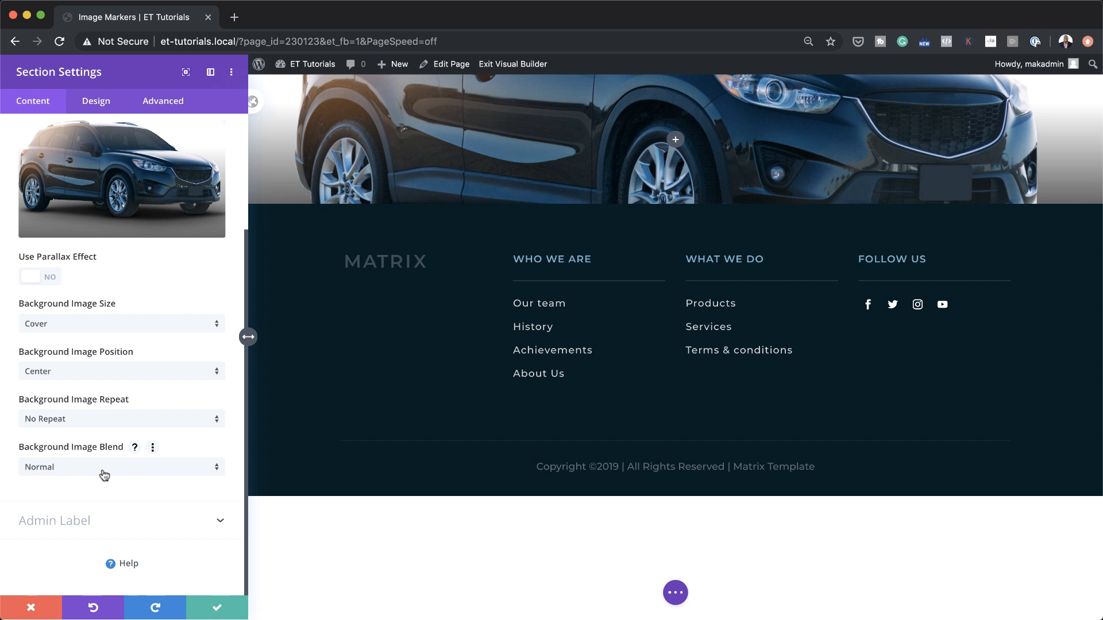
{"action": "left_click", "coordinate": [104, 474]}
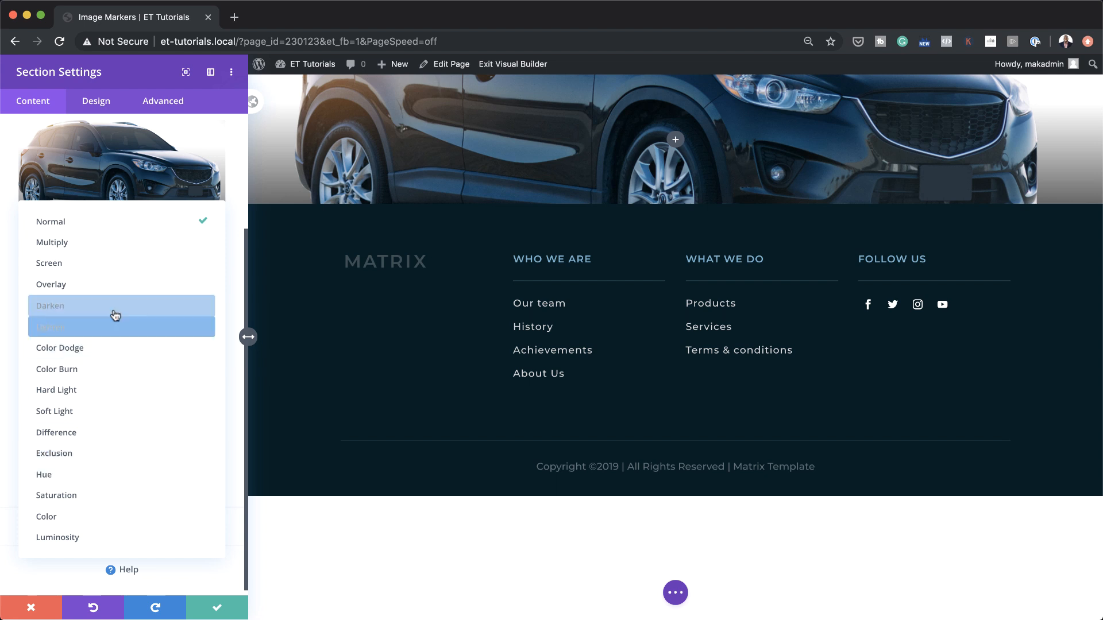
{"action": "left_click", "coordinate": [106, 262]}
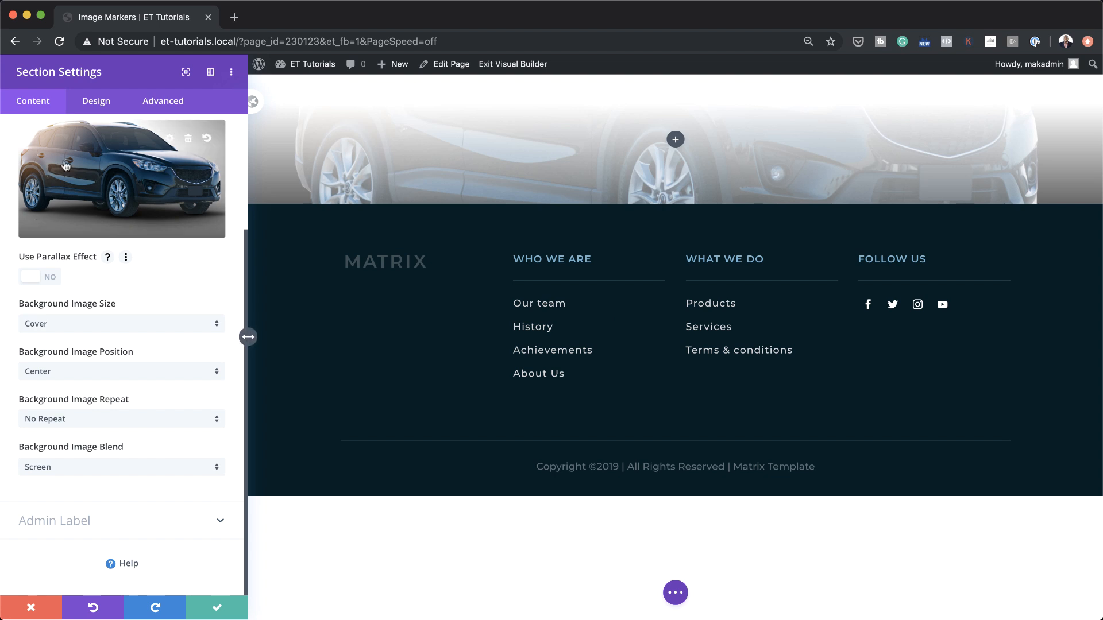
- Set the section's top and bottom padding to 0vw, with the two values linked
{"action": "left_click", "coordinate": [97, 103]}
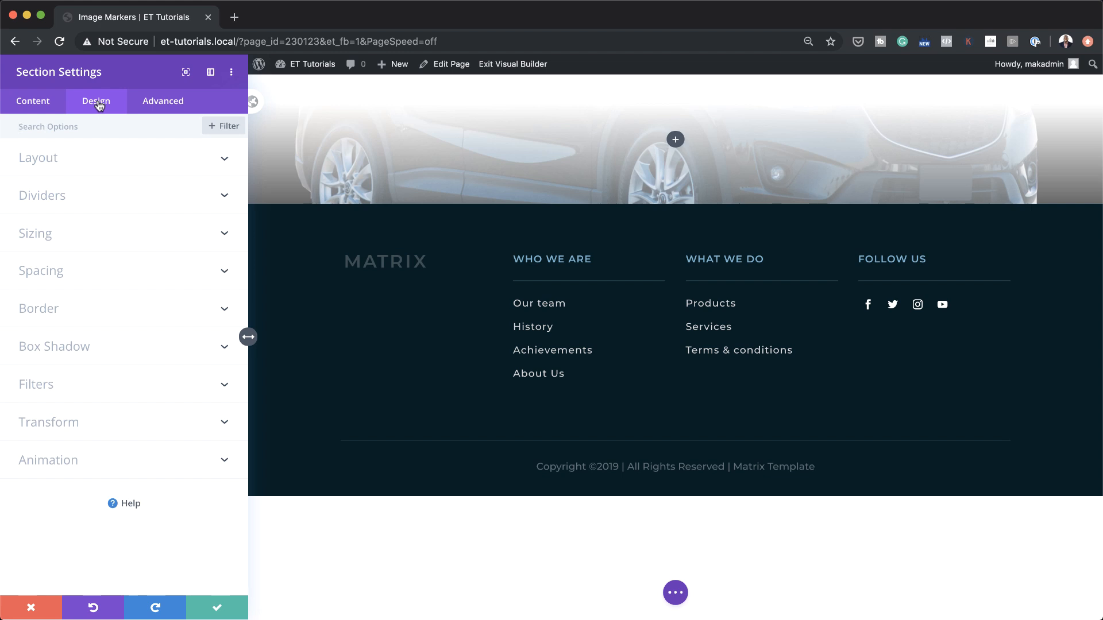
{"action": "left_click", "coordinate": [60, 275]}
{"action": "left_click", "coordinate": [38, 309]}
{"action": "left_click", "coordinate": [52, 338]}
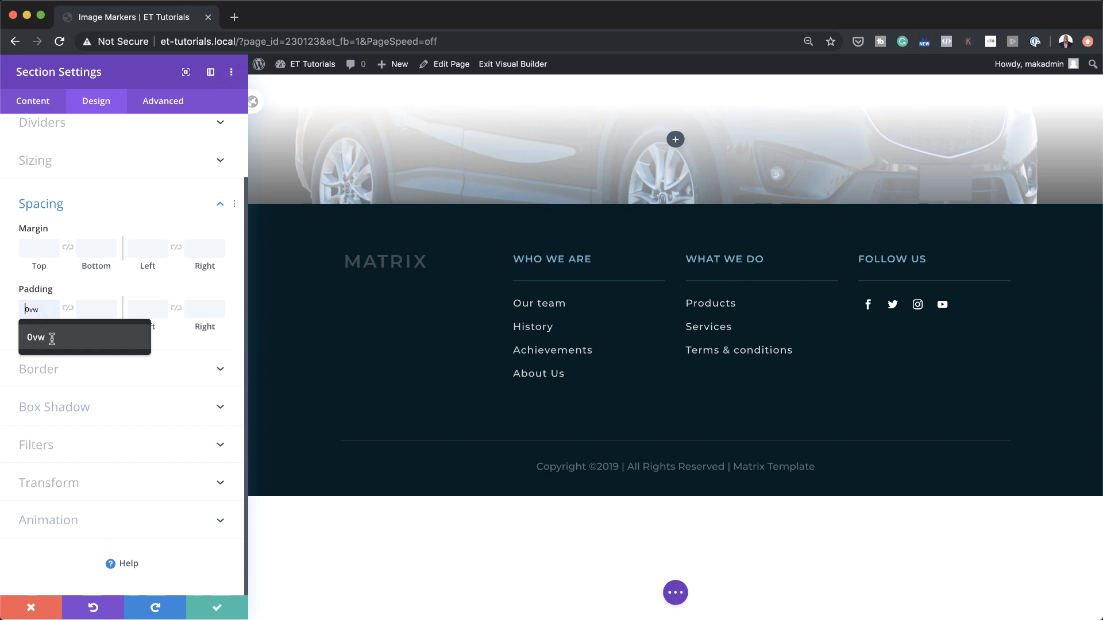
{"action": "left_click", "coordinate": [68, 309]}
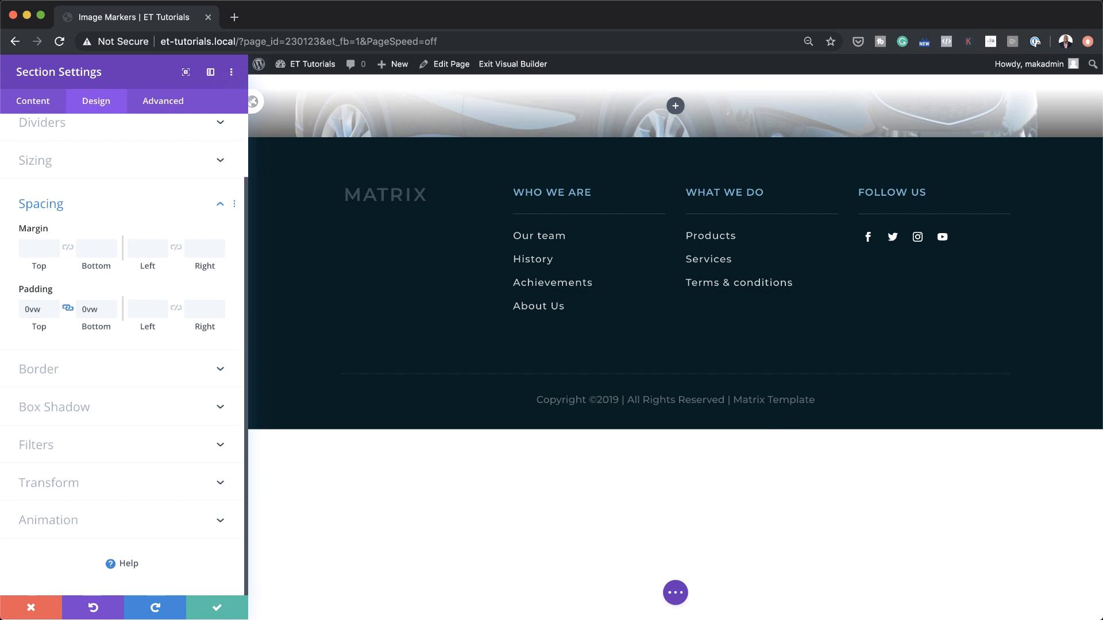
- Set the section's horizontal overflow to Hidden and save the section settings
{"action": "left_click", "coordinate": [174, 106]}
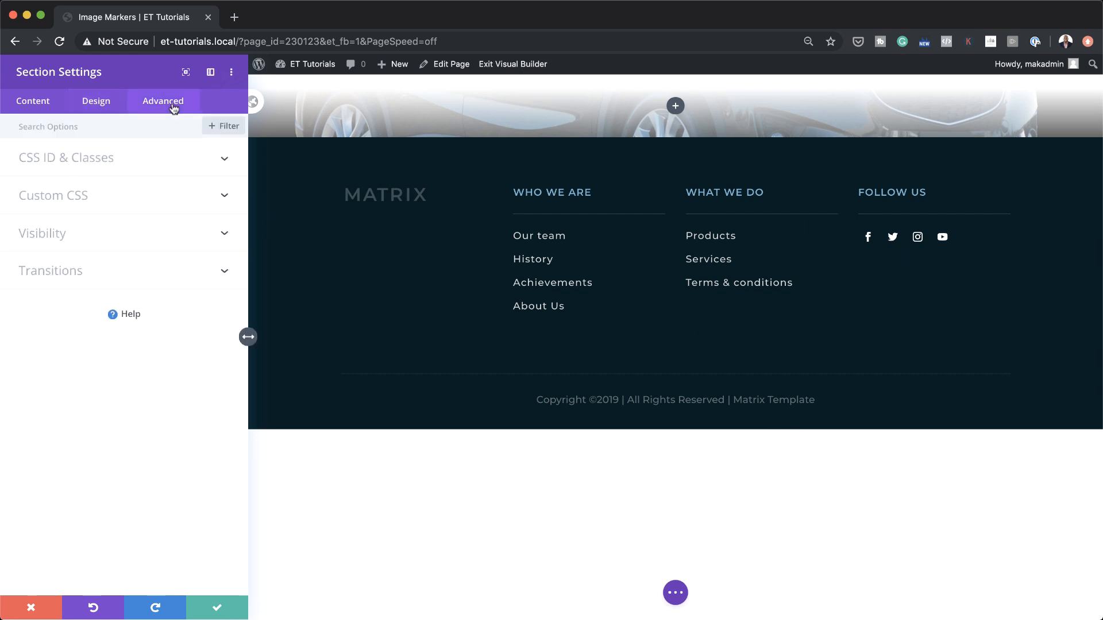
{"action": "left_click", "coordinate": [60, 235]}
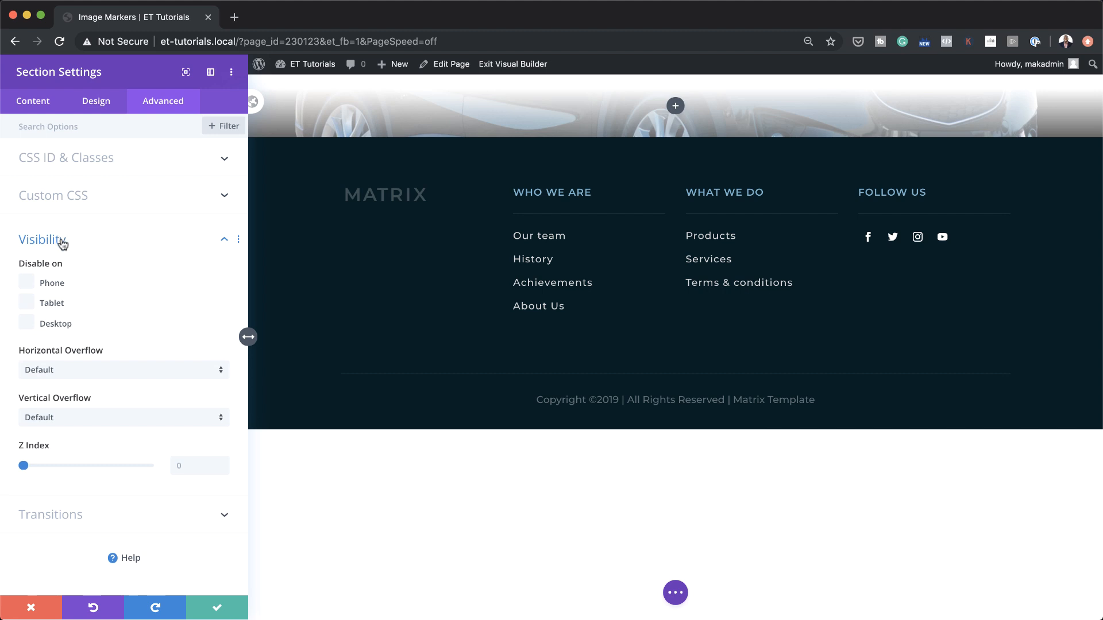
{"action": "left_click", "coordinate": [101, 377]}
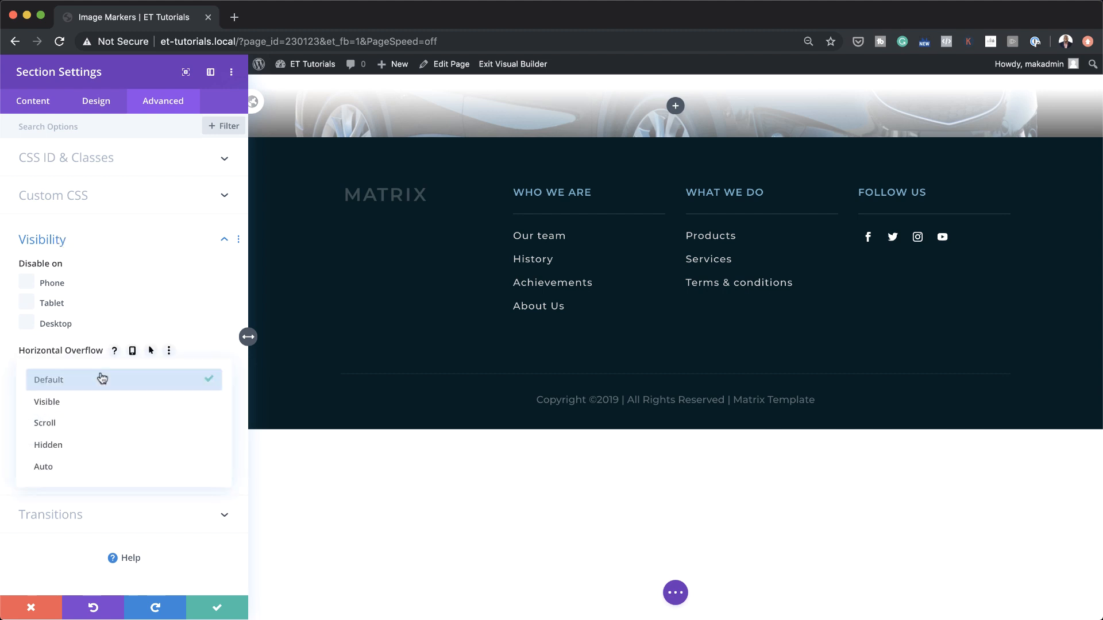
{"action": "left_click", "coordinate": [106, 443]}
{"action": "left_click", "coordinate": [217, 610]}
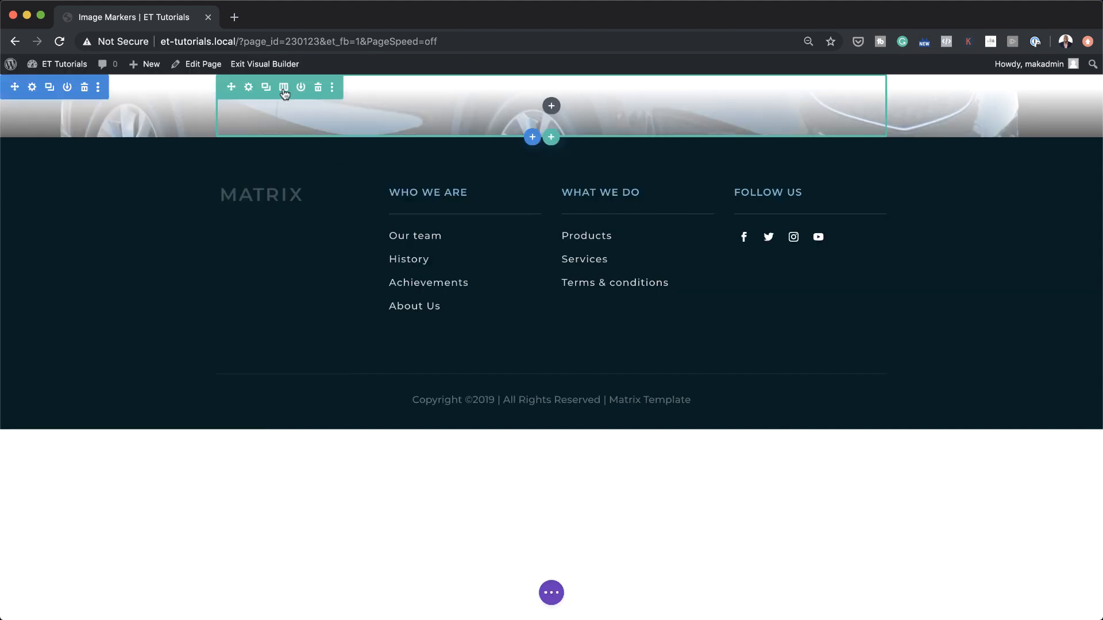
- Change the row's column structure to three equal columns
{"action": "left_click", "coordinate": [284, 89]}
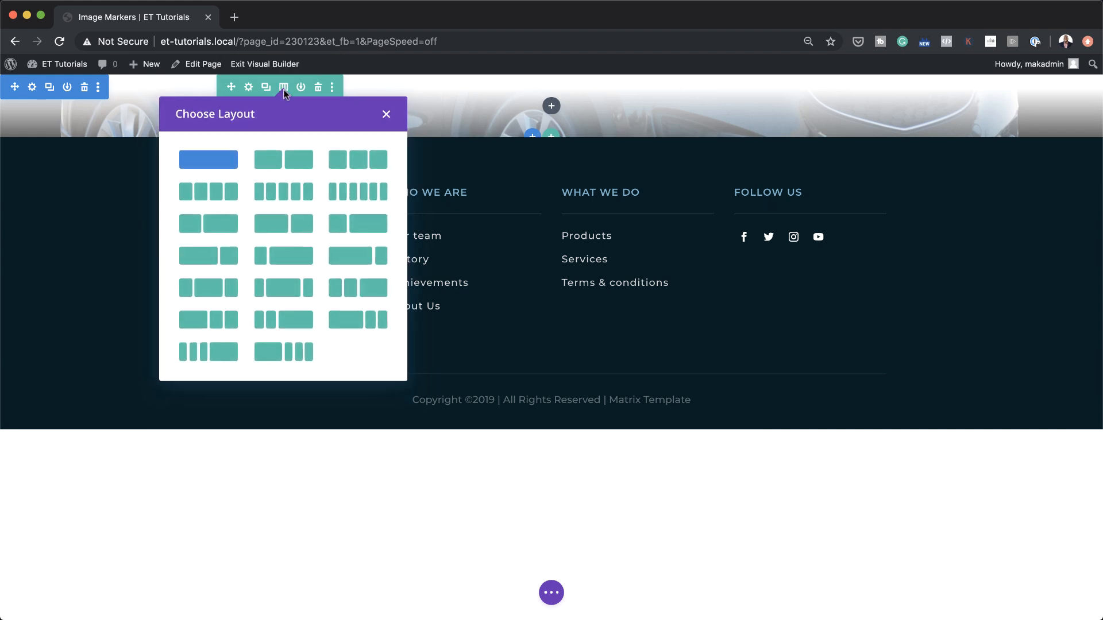
{"action": "left_click", "coordinate": [362, 162]}
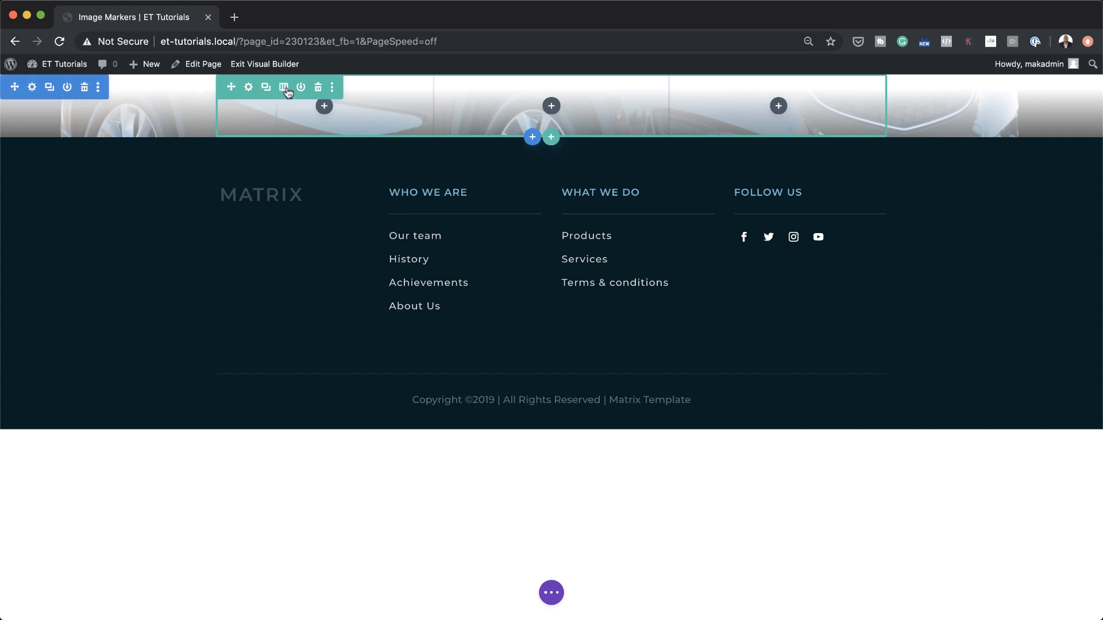
- Enable a custom gutter width for the three-column row and set it to 1
{"action": "left_click", "coordinate": [249, 89]}
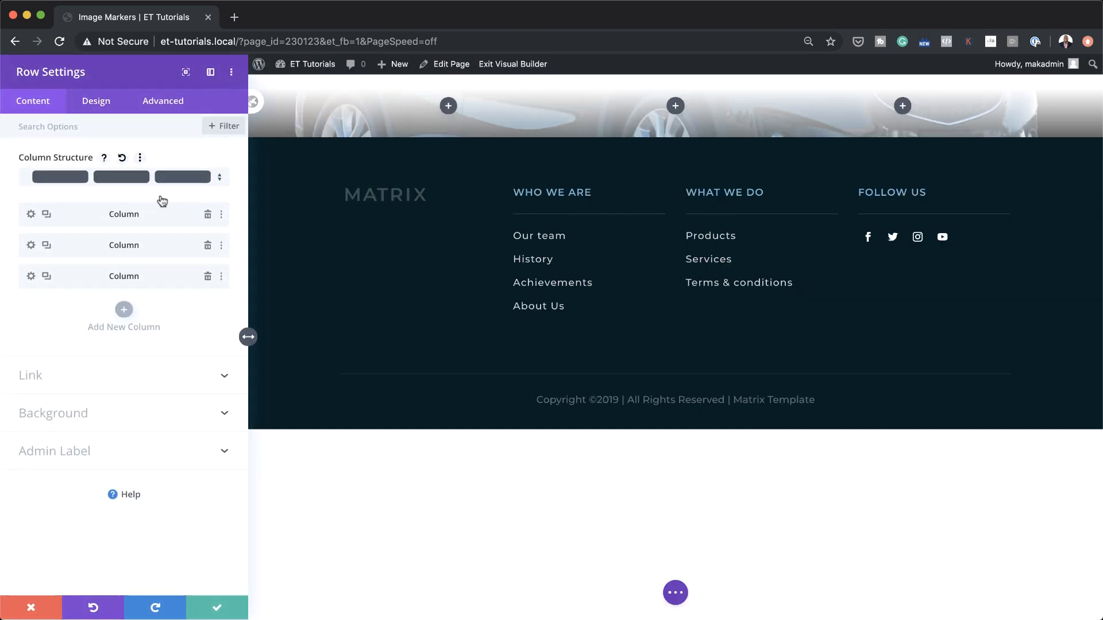
{"action": "left_click", "coordinate": [102, 105]}
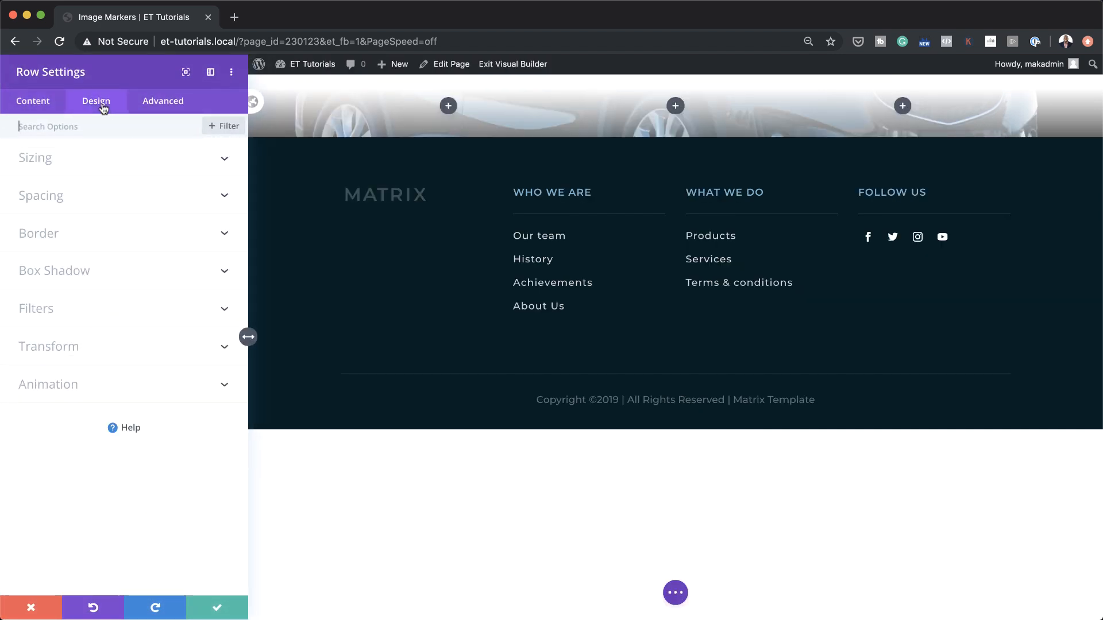
{"action": "left_click", "coordinate": [37, 162]}
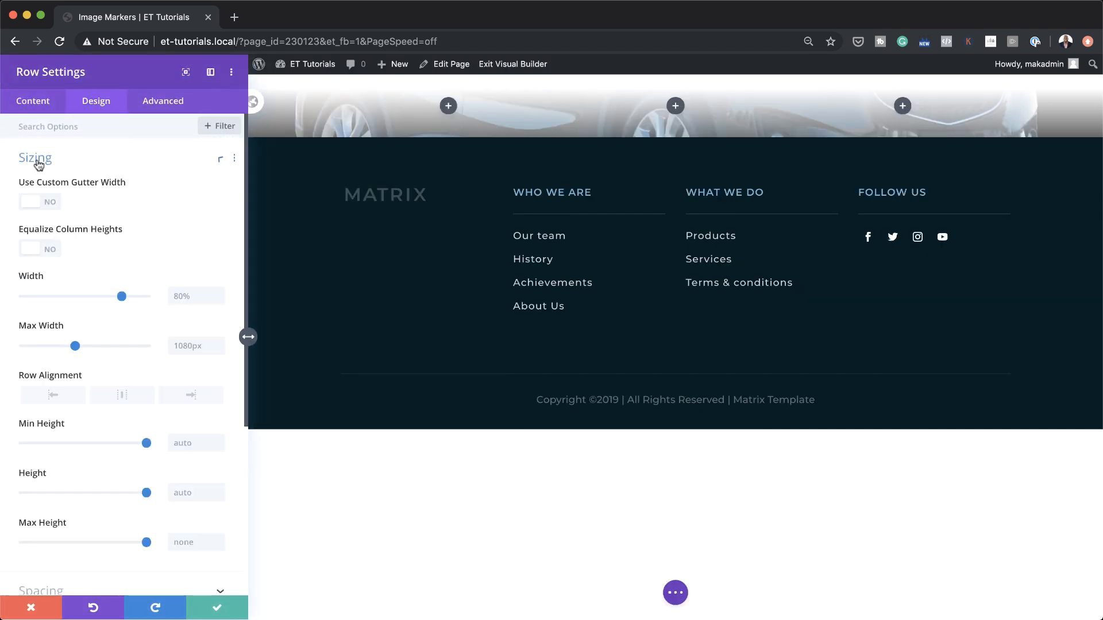
{"action": "left_click", "coordinate": [51, 202]}
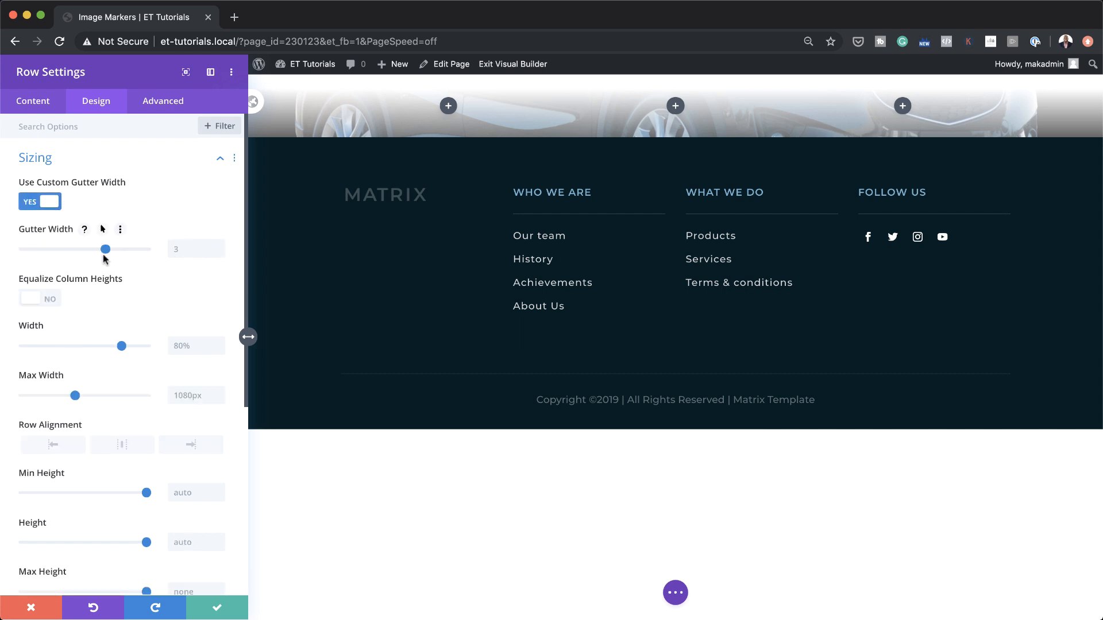
{"action": "left_click_drag", "start_coordinate": [105, 249], "coordinate": [29, 253]}
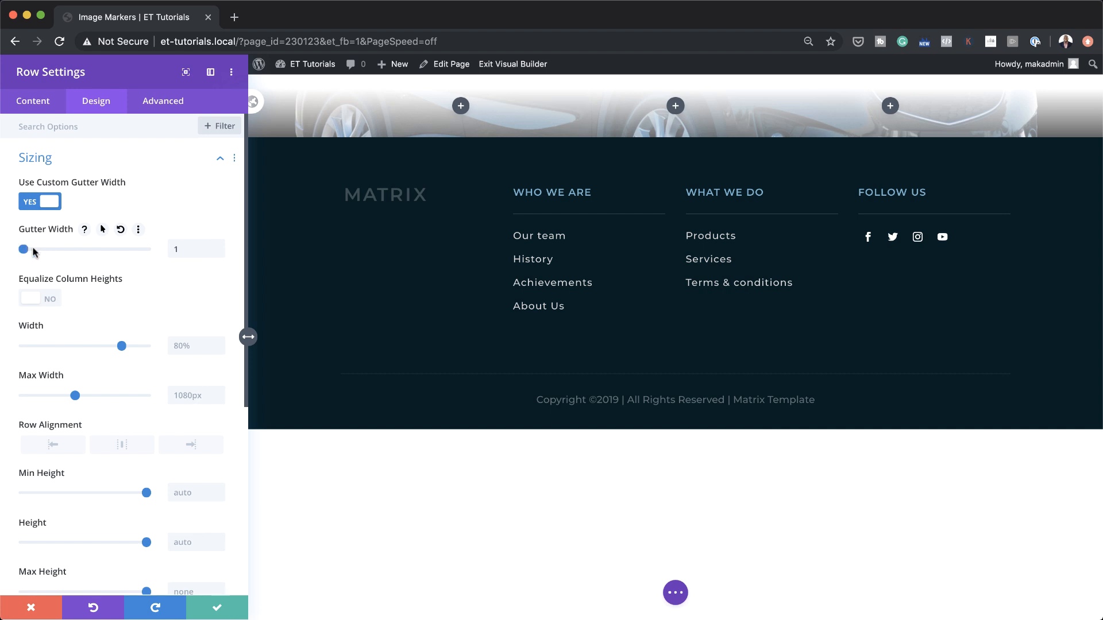
- Set the row's width and max width both to 100%
{"action": "left_click", "coordinate": [182, 342]}
{"action": "type", "text": "100"}
{"action": "left_click", "coordinate": [197, 373]}
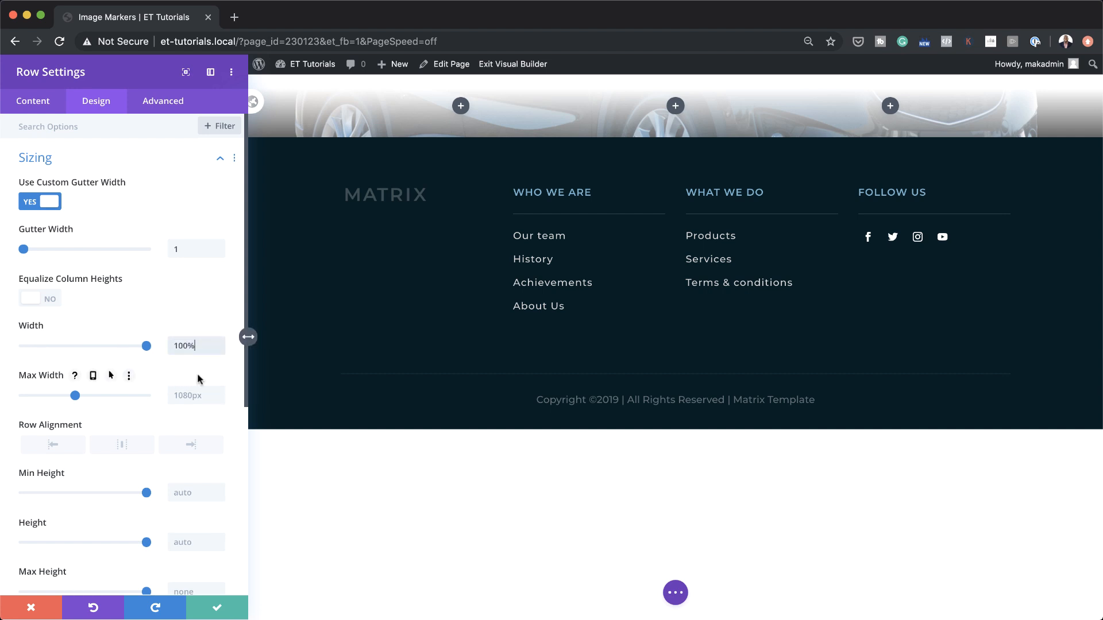
{"action": "left_click", "coordinate": [192, 395]}
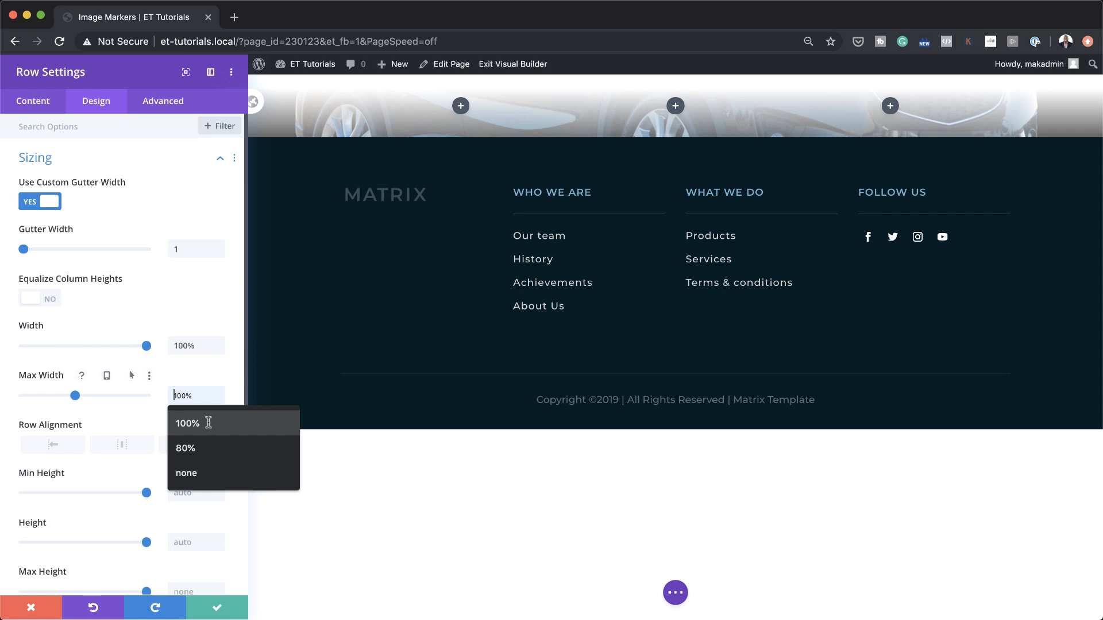
{"action": "left_click", "coordinate": [207, 423]}
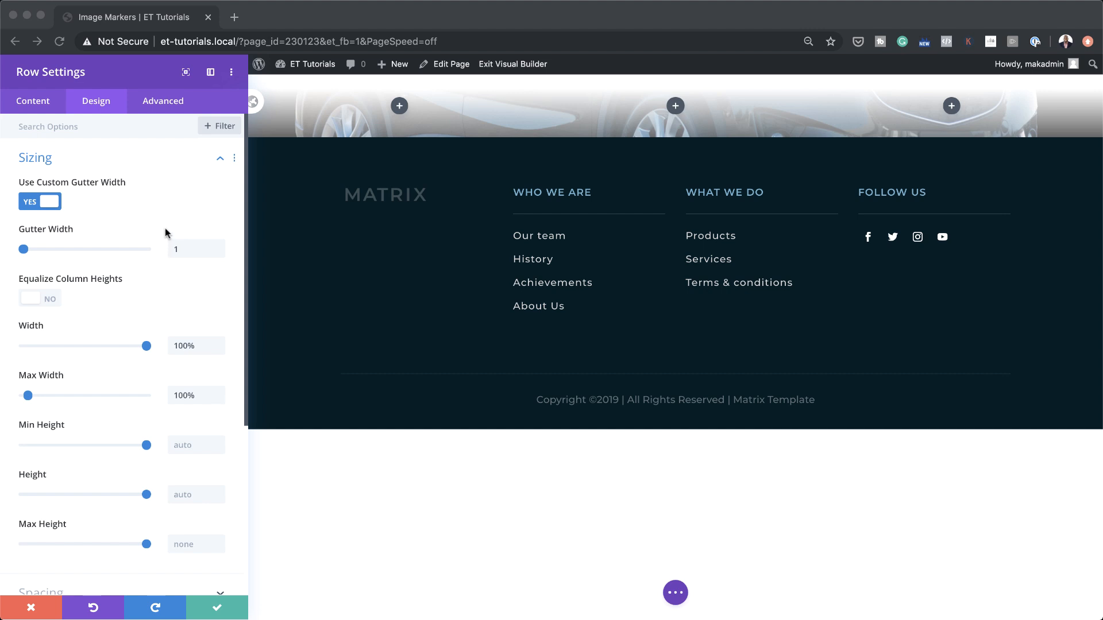
- Add the custom CSS "display: flex;" to the row's main element
{"action": "left_click", "coordinate": [165, 103]}
{"action": "left_click", "coordinate": [165, 103]}
{"action": "left_click", "coordinate": [81, 200]}
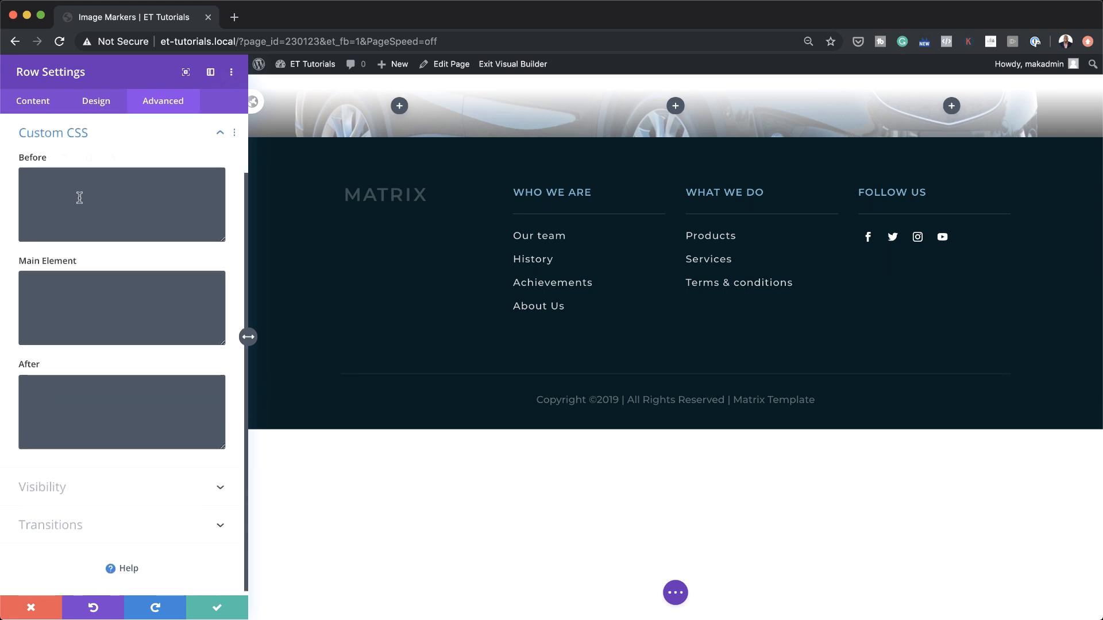
{"action": "left_click", "coordinate": [59, 286]}
{"action": "type", "text": "display: flex;"}
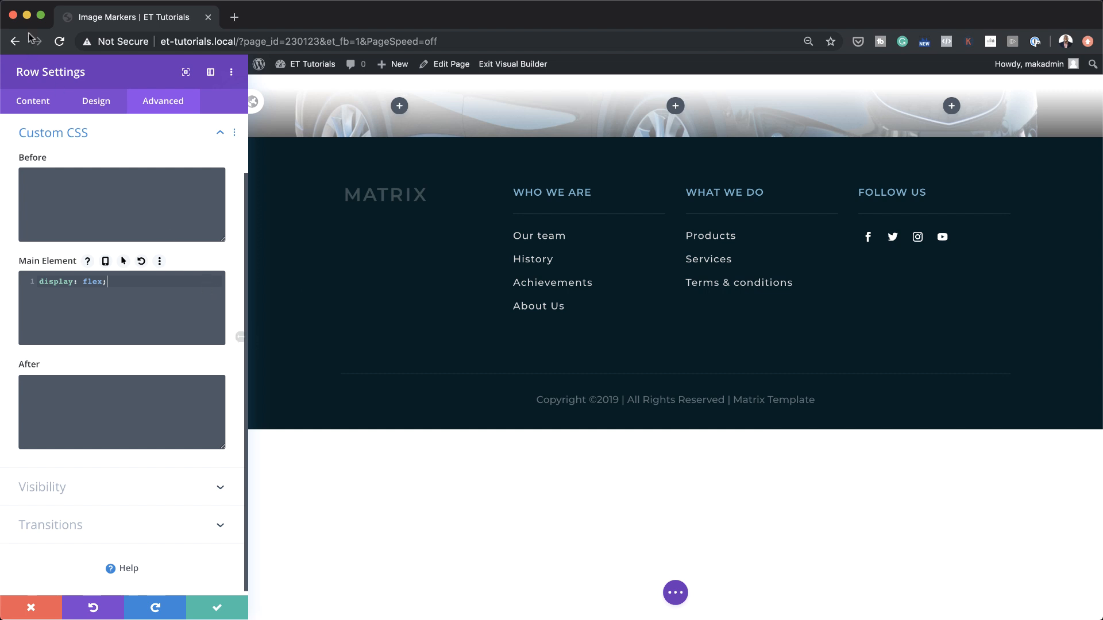
- Unlink the first column's Transform Scale values and set the vertical value to 16vw
{"action": "left_click", "coordinate": [32, 105]}
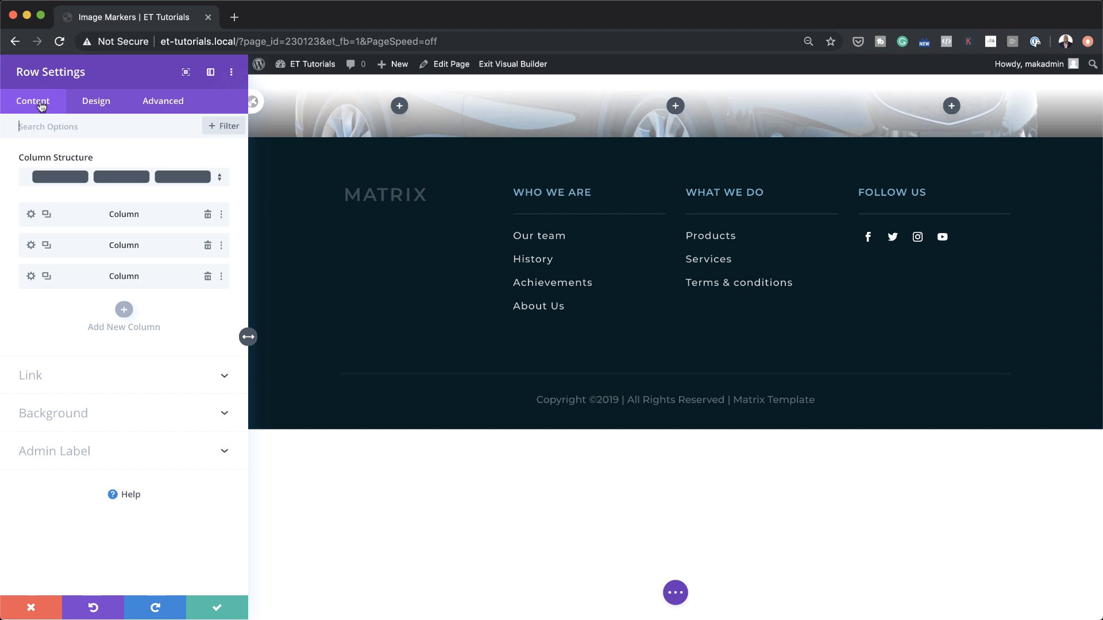
{"action": "left_click", "coordinate": [32, 215]}
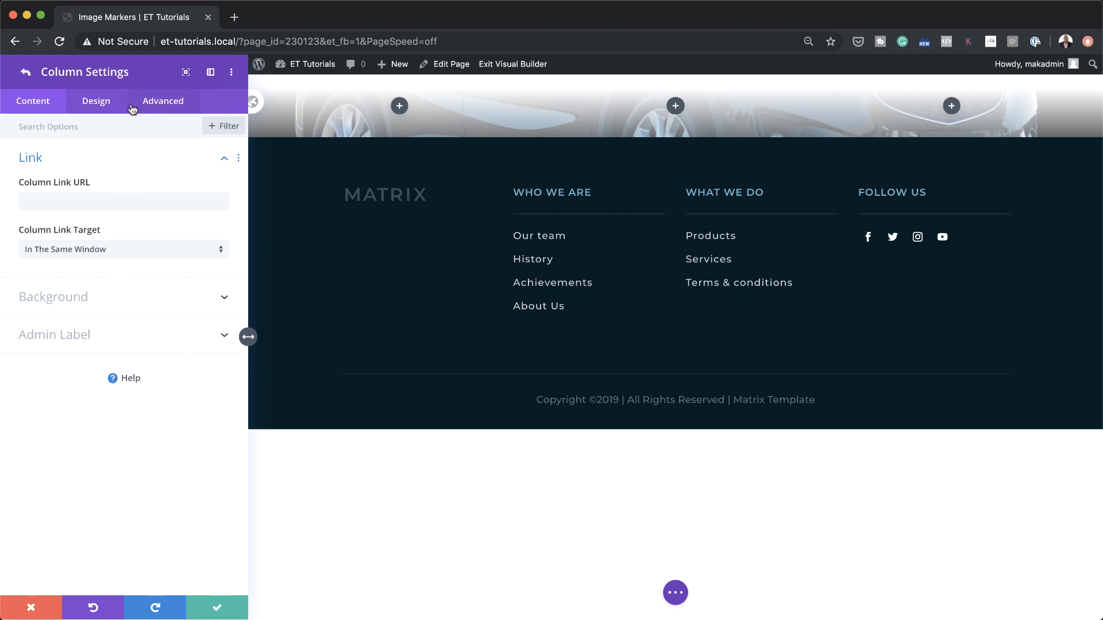
{"action": "left_click", "coordinate": [102, 103]}
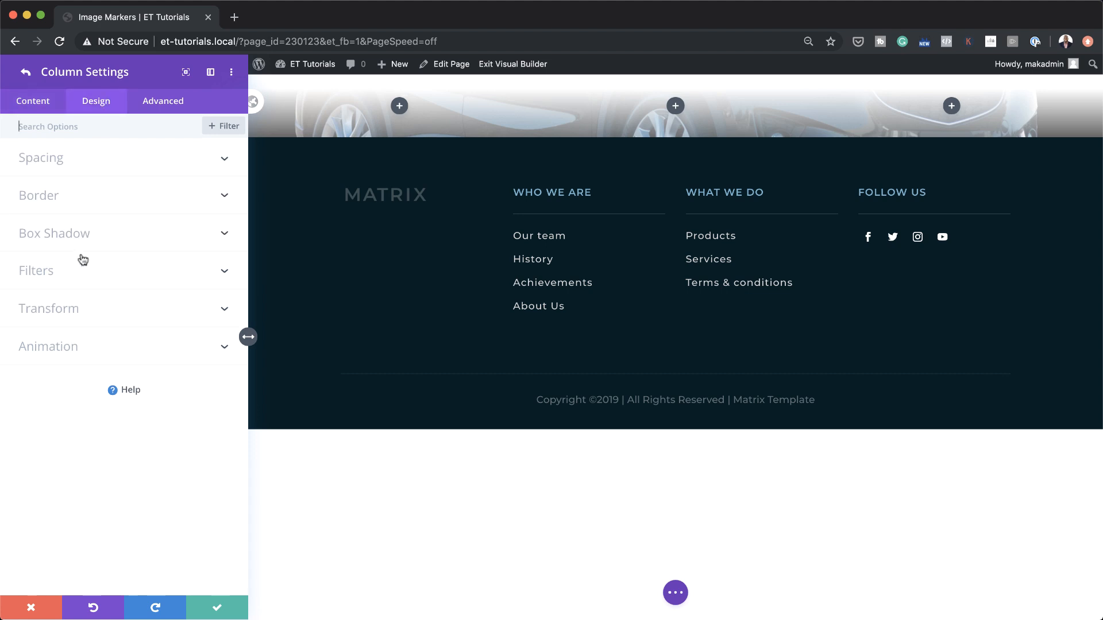
{"action": "left_click", "coordinate": [69, 309]}
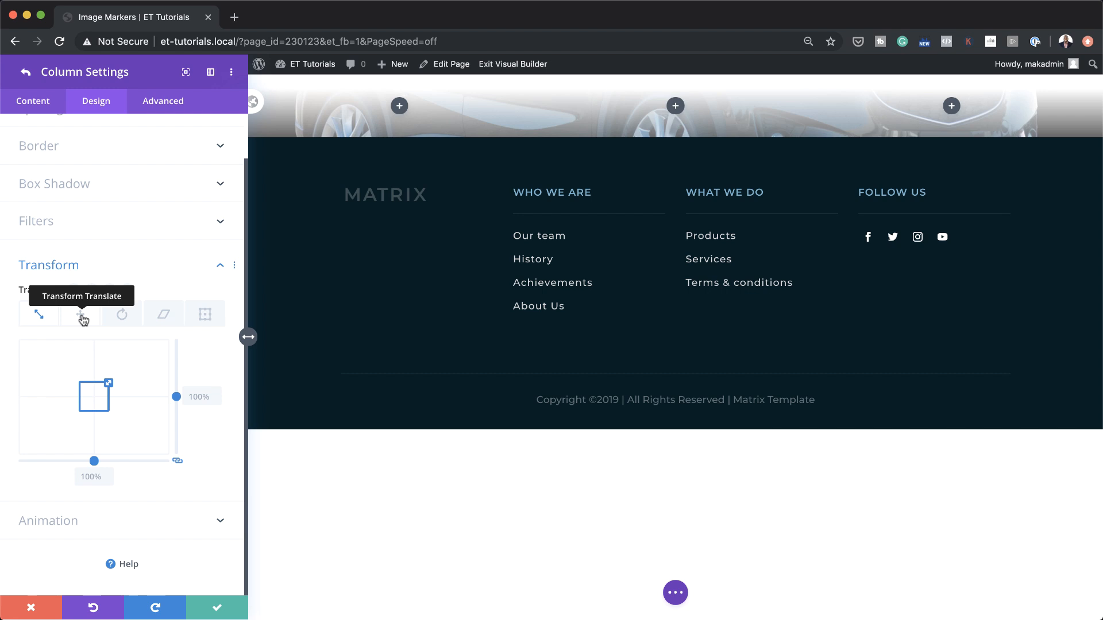
{"action": "left_click", "coordinate": [178, 461]}
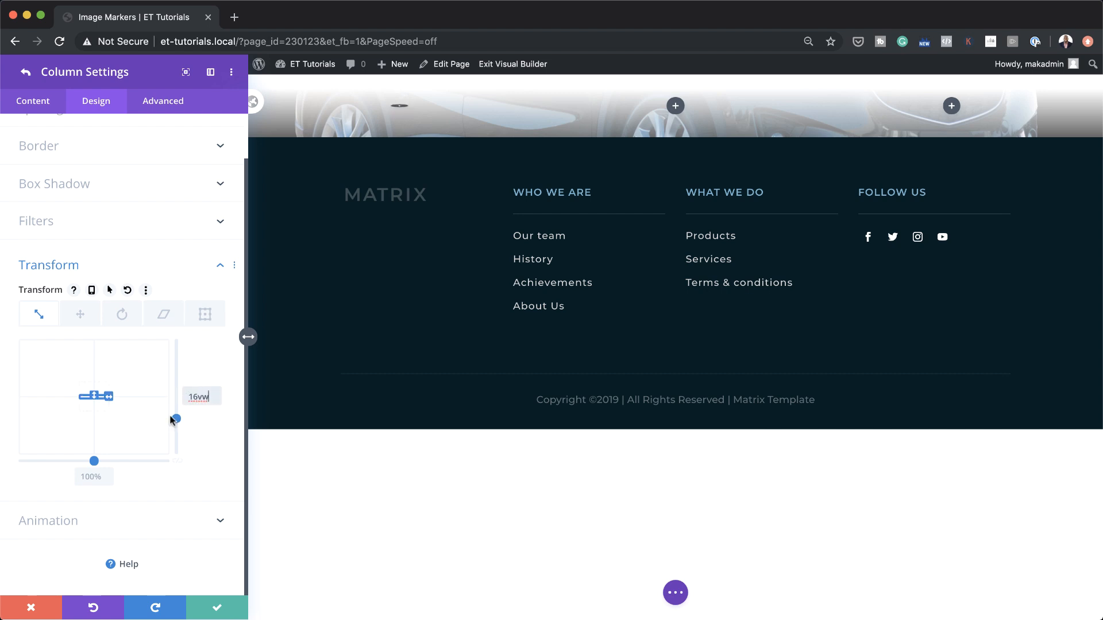
{"action": "left_click", "coordinate": [88, 477]}
- Edit the first column's Z Index and return to the row settings
{"action": "left_click", "coordinate": [163, 102]}
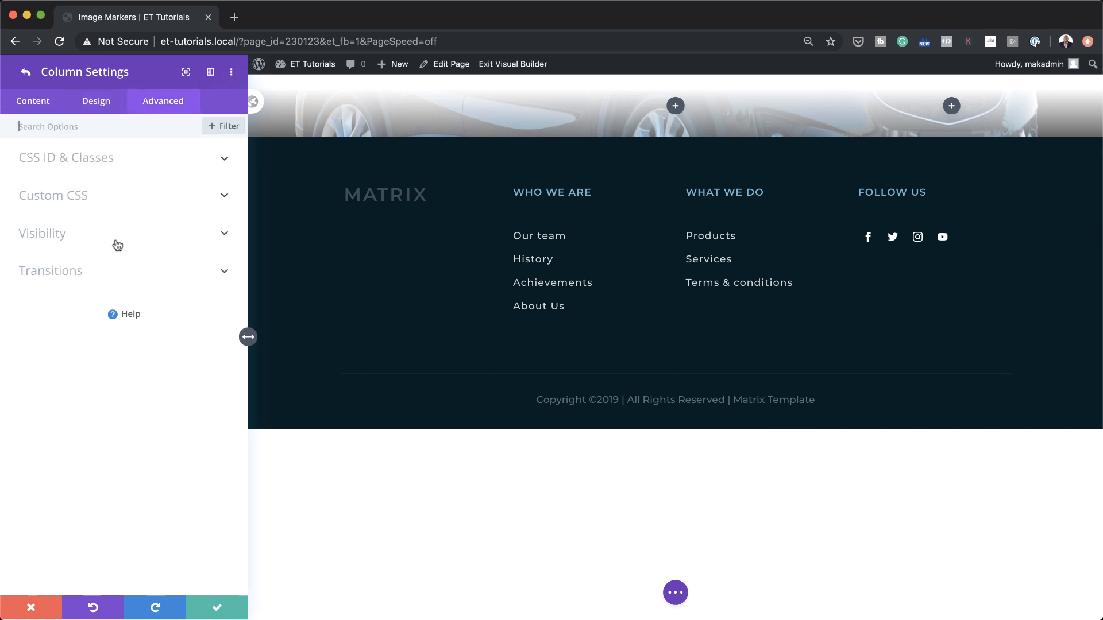
{"action": "left_click", "coordinate": [59, 236]}
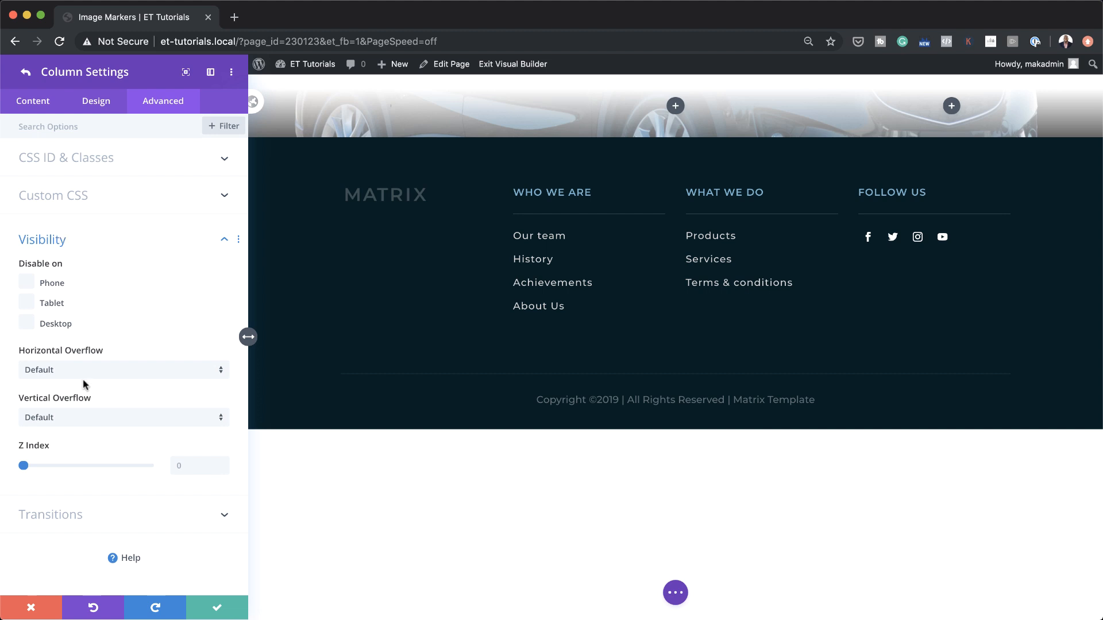
{"action": "left_click", "coordinate": [213, 461]}
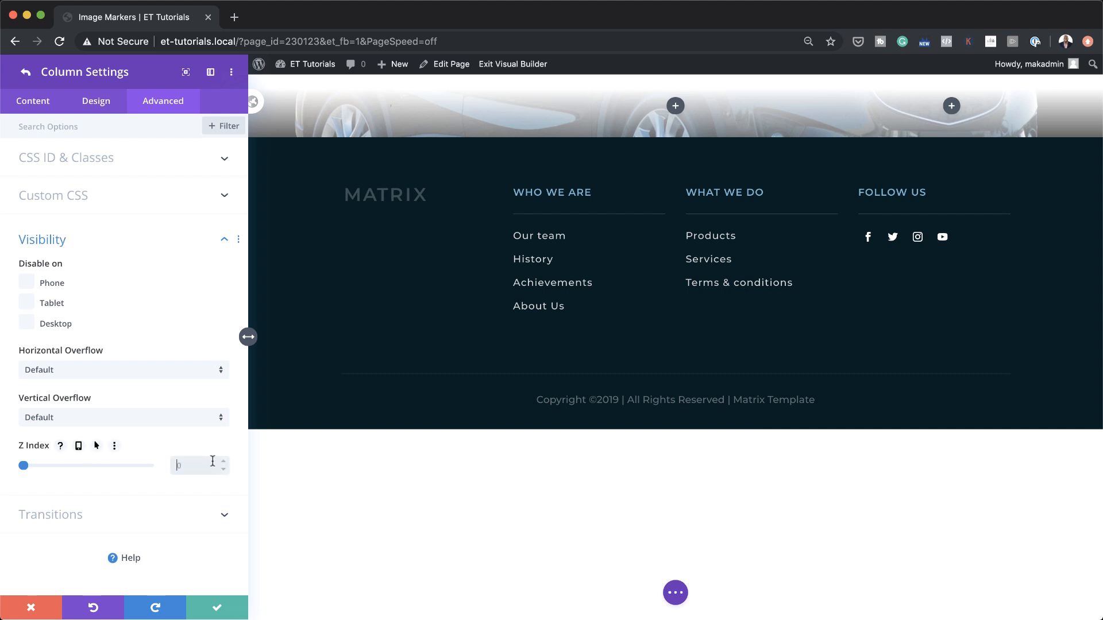
{"action": "left_click", "coordinate": [35, 103]}
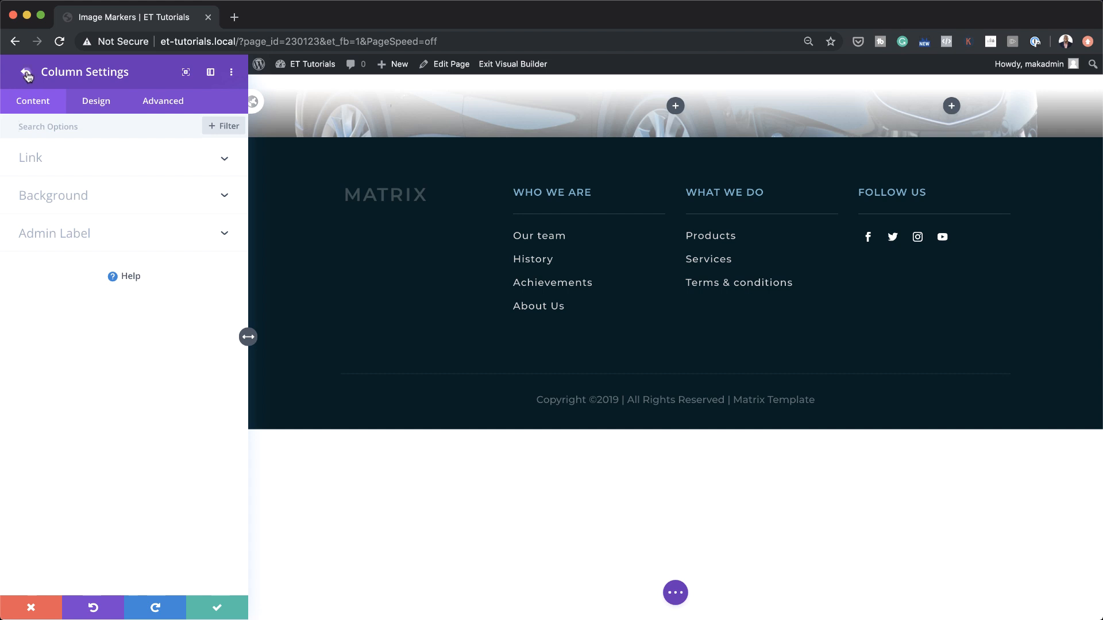
{"action": "left_click", "coordinate": [27, 75]}
- Set the second column's Transform Translate, with unlinked values, to 6vw vertically and -11vw horizontally
{"action": "left_click", "coordinate": [33, 247]}
{"action": "left_click", "coordinate": [96, 101]}
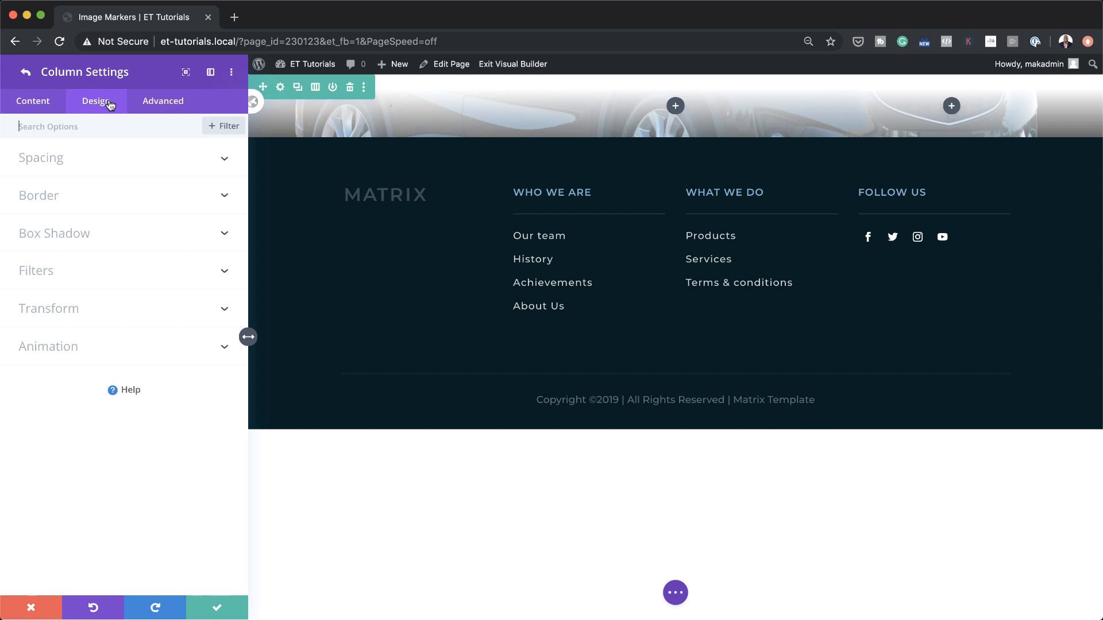
{"action": "left_click", "coordinate": [75, 310]}
{"action": "left_click", "coordinate": [76, 315]}
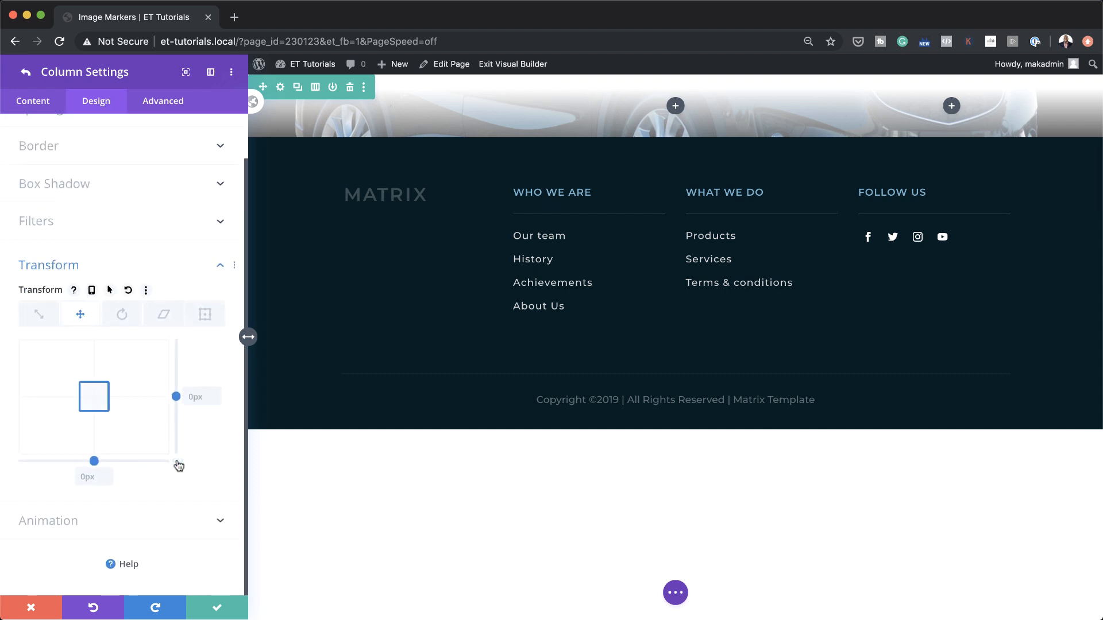
{"action": "left_click", "coordinate": [200, 401]}
{"action": "type", "text": "6vw"}
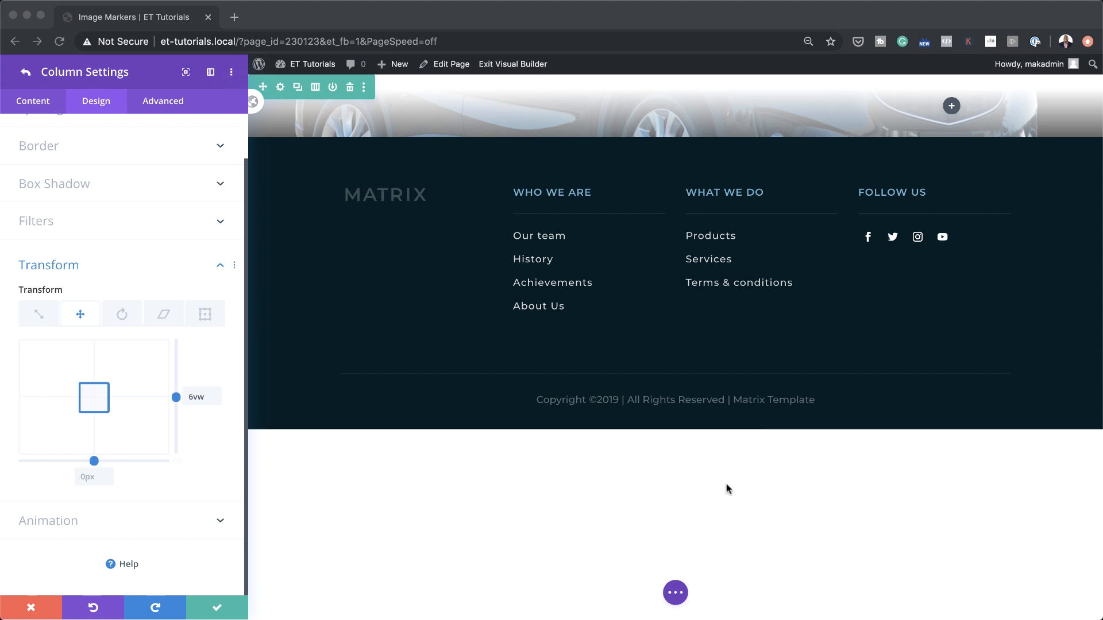
{"action": "left_click", "coordinate": [87, 477]}
{"action": "type", "text": "-11vw"}
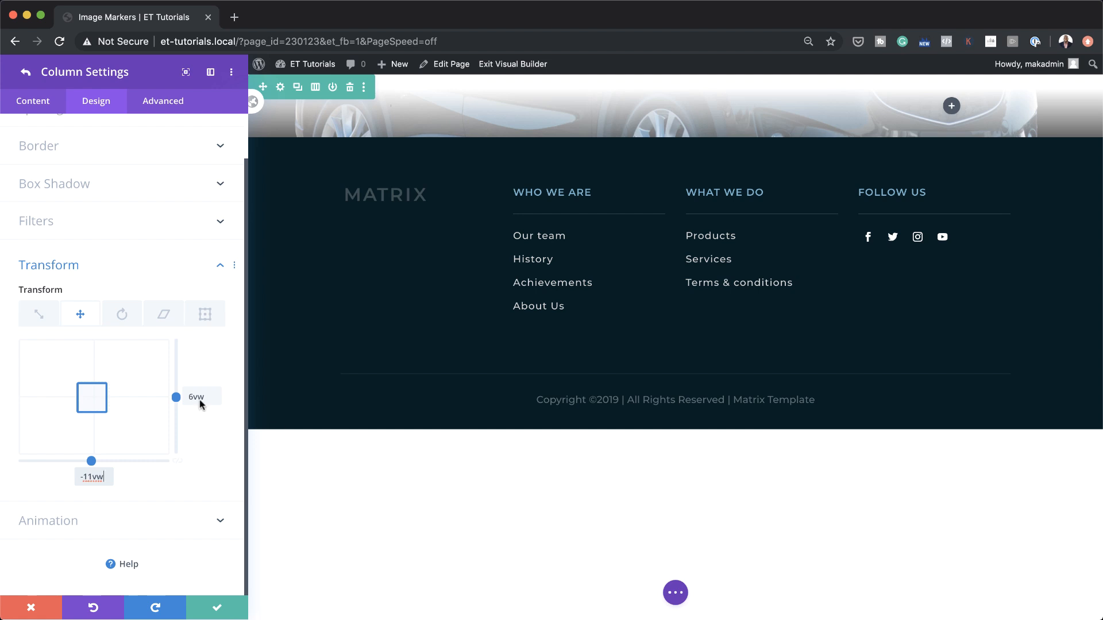
- Set the second column's Z Index to 10 and return to the row settings
{"action": "left_click", "coordinate": [173, 104]}
{"action": "left_click", "coordinate": [51, 239]}
{"action": "type", "text": "1"}
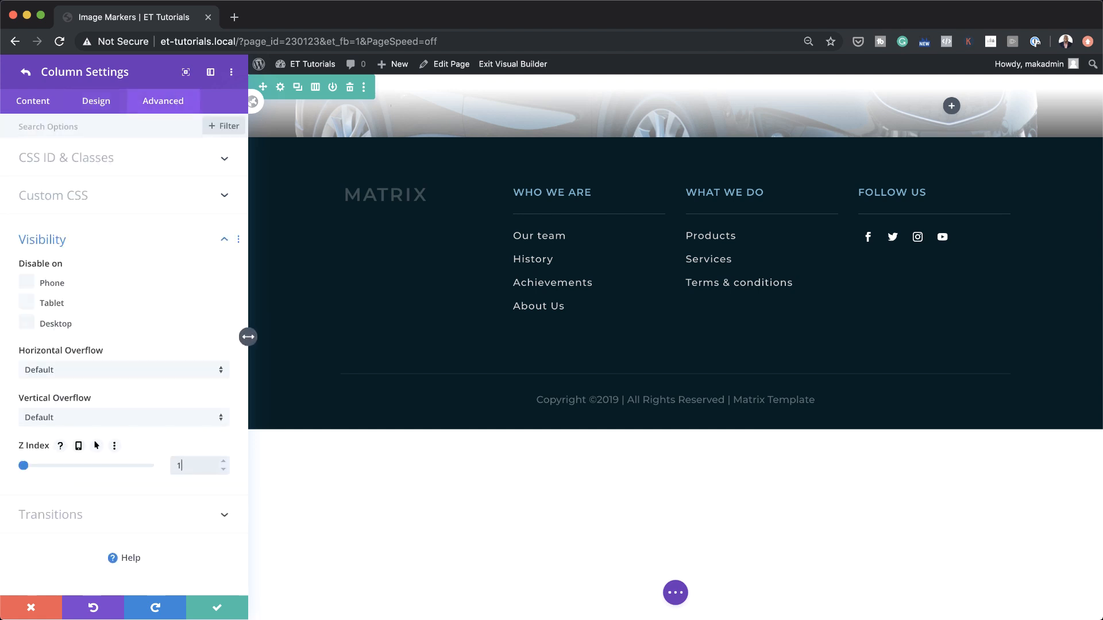
{"action": "type", "text": "0"}
{"action": "left_click", "coordinate": [25, 73]}
- Set the third column's Transform Translate, with unlinked values, to 8vw vertically and -11vw horizontally
{"action": "left_click", "coordinate": [34, 279]}
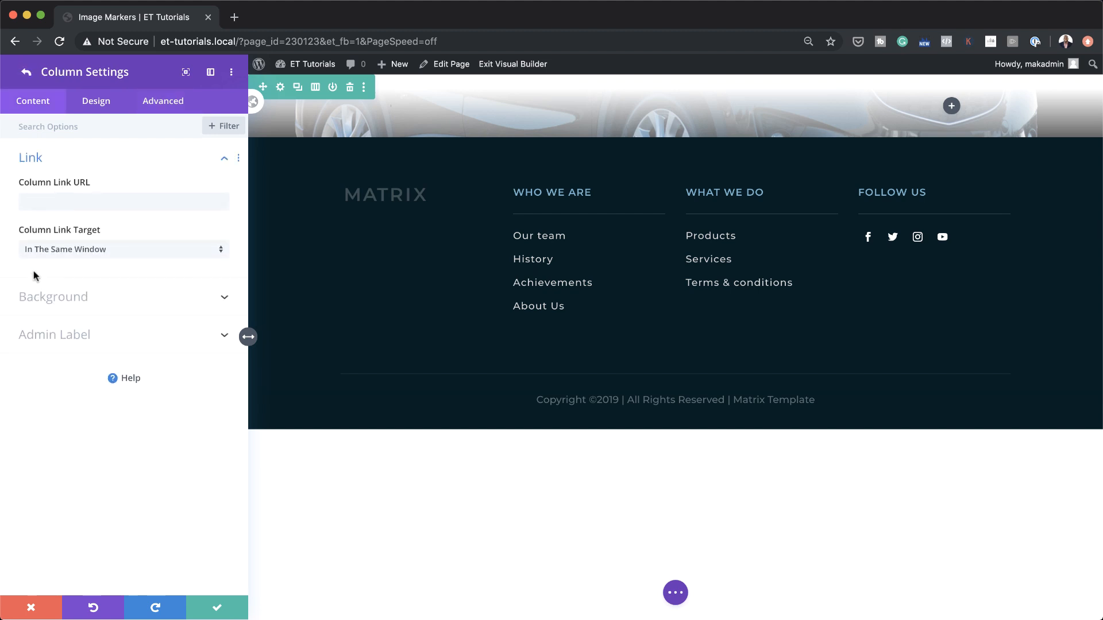
{"action": "left_click", "coordinate": [111, 101]}
{"action": "left_click", "coordinate": [66, 313]}
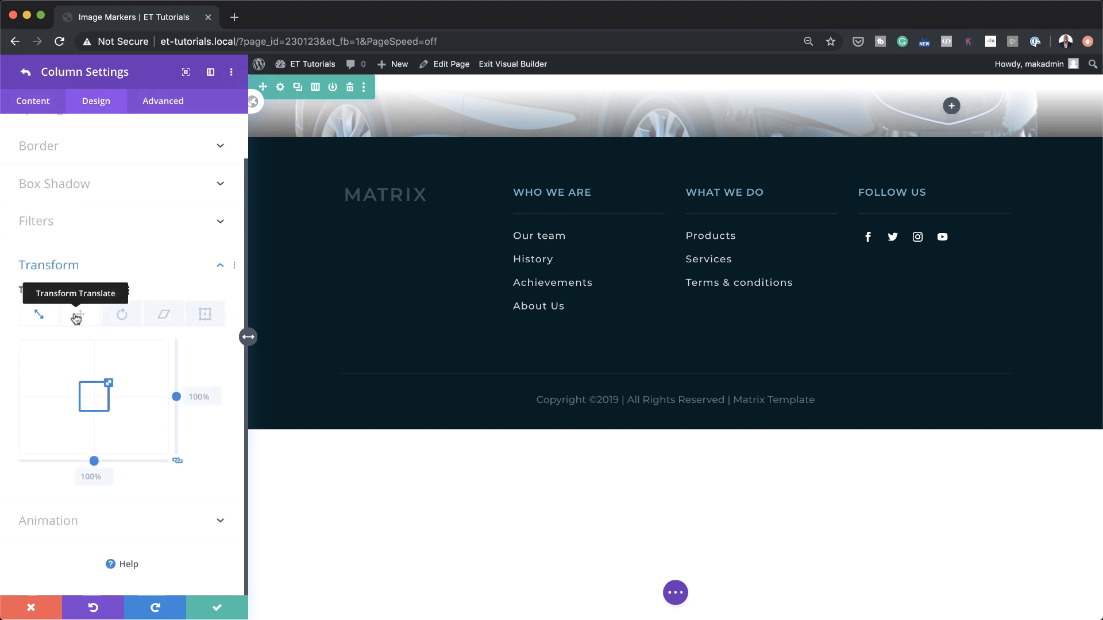
{"action": "left_click", "coordinate": [77, 316]}
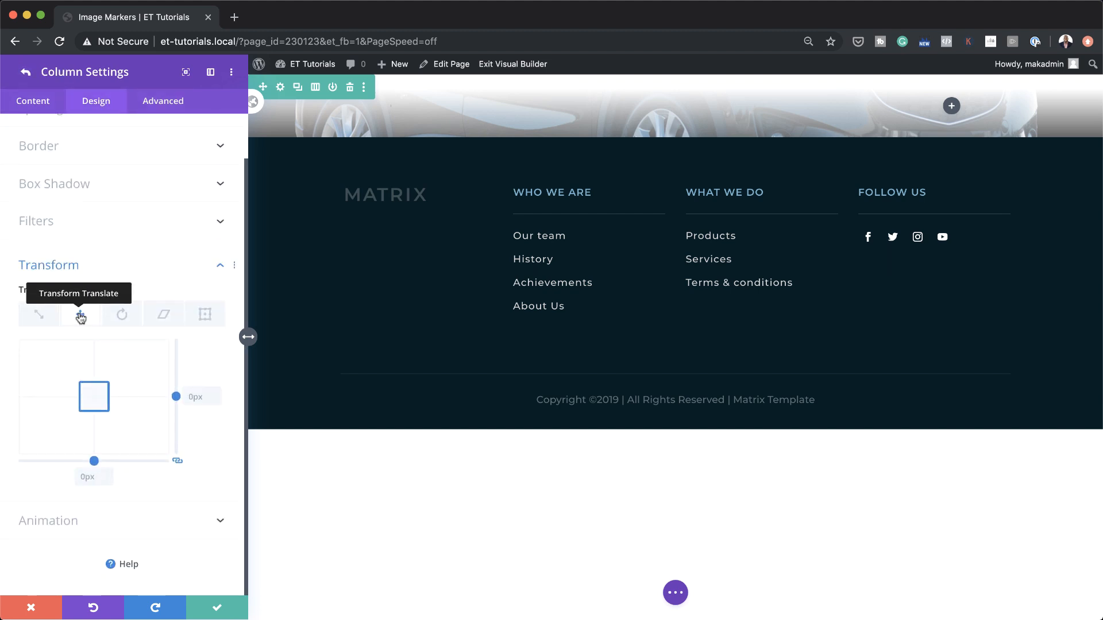
{"action": "left_click", "coordinate": [194, 396]}
{"action": "type", "text": "8vw"}
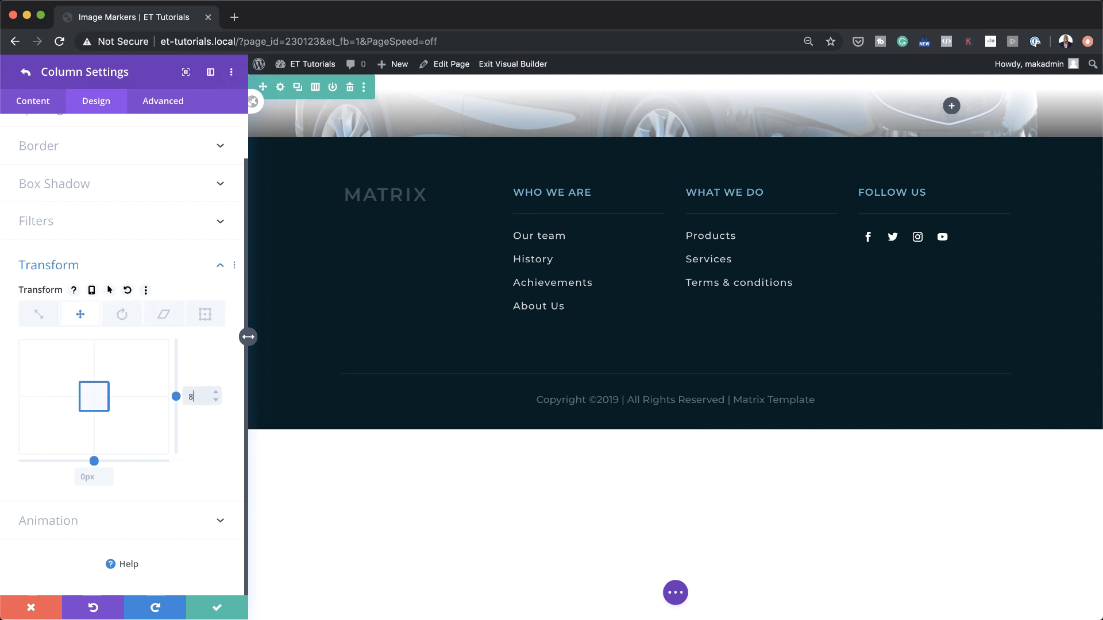
{"action": "left_click", "coordinate": [90, 477]}
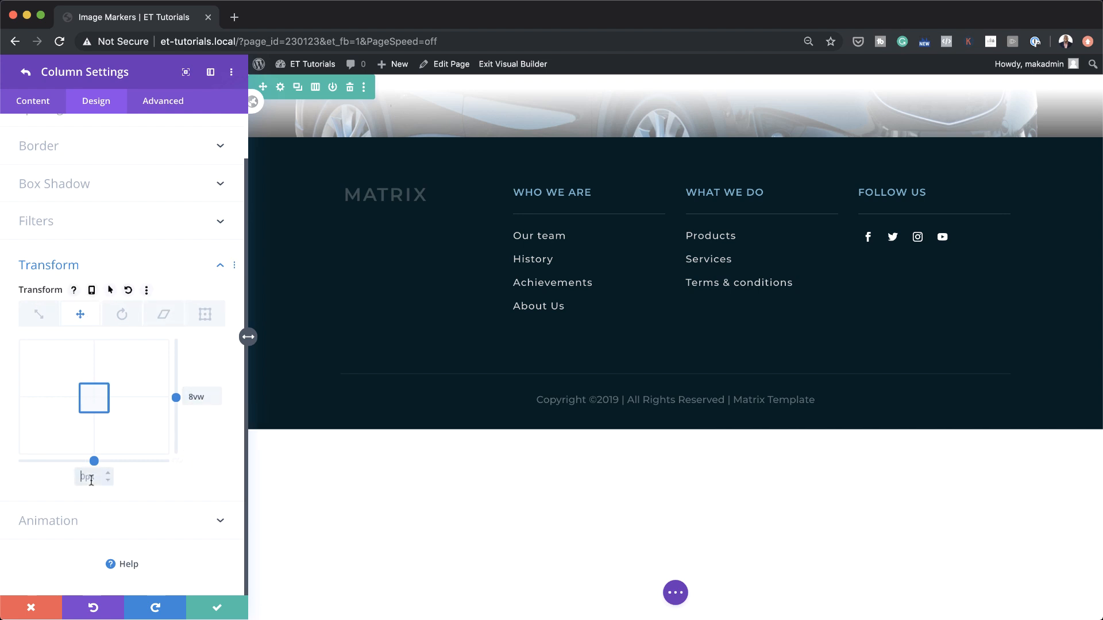
{"action": "type", "text": "-11vw"}
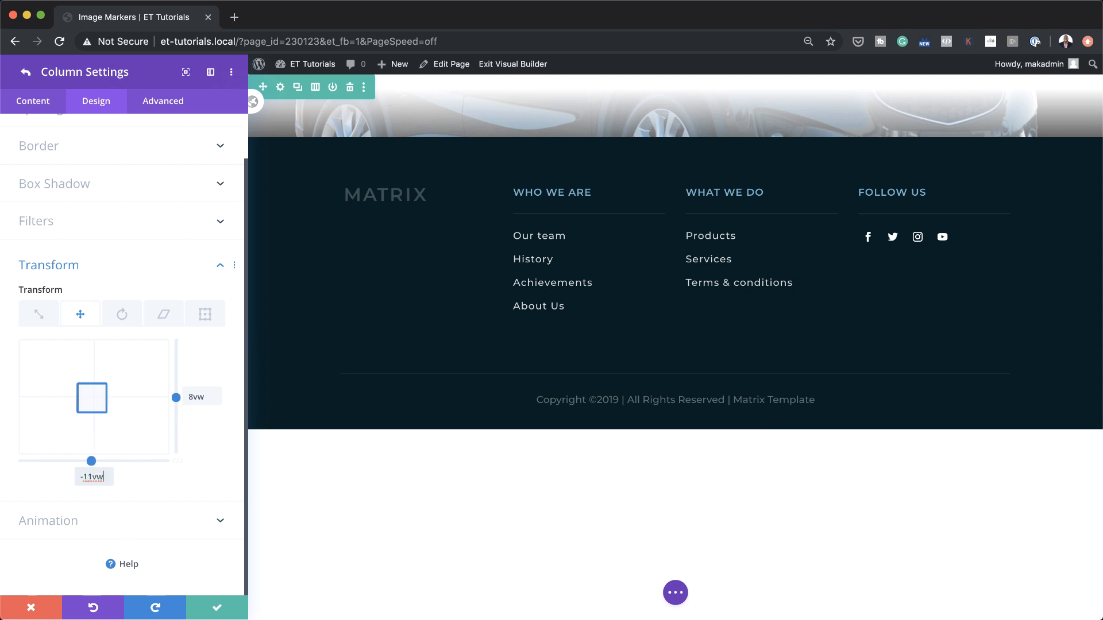
- Set the third column's Z Index to 10 and save the column and row settings
{"action": "left_click", "coordinate": [167, 102]}
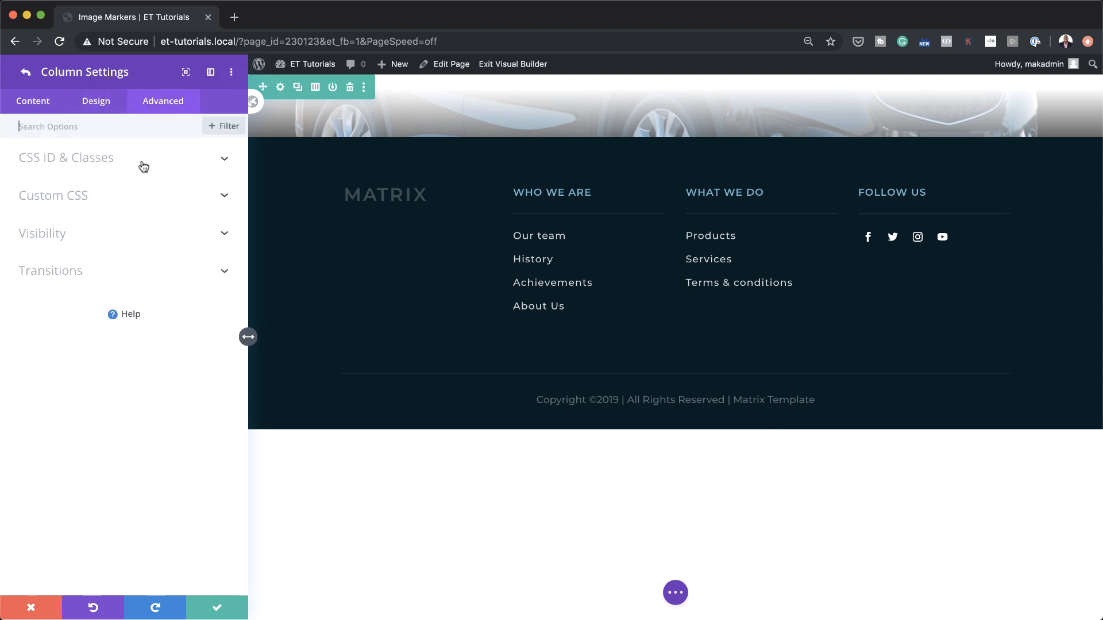
{"action": "left_click", "coordinate": [42, 233]}
{"action": "left_click", "coordinate": [180, 466]}
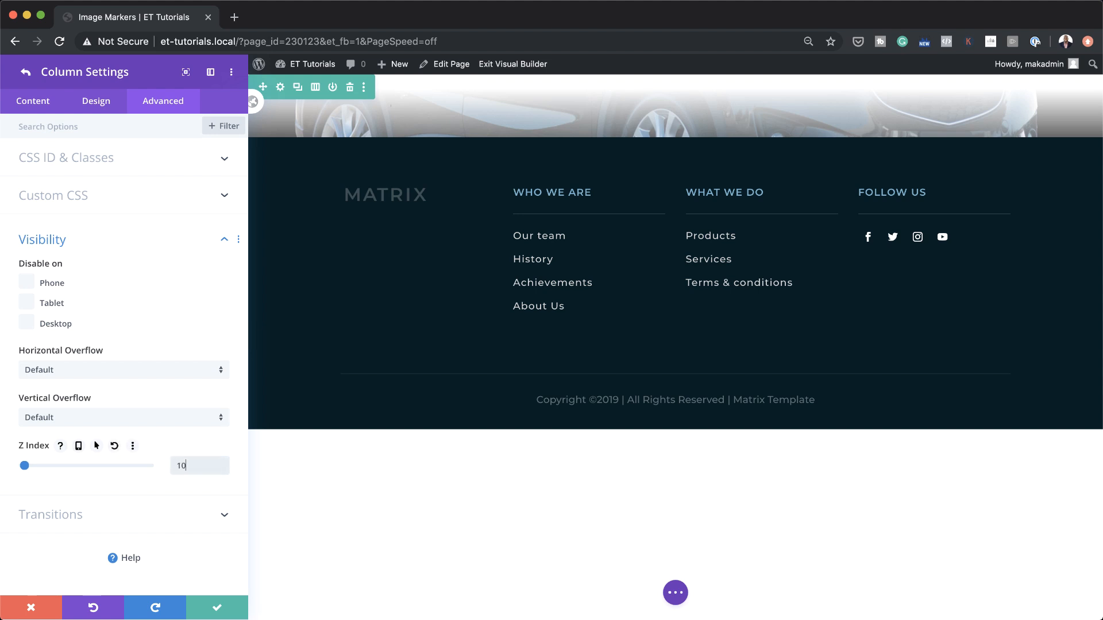
{"action": "left_click", "coordinate": [217, 607]}
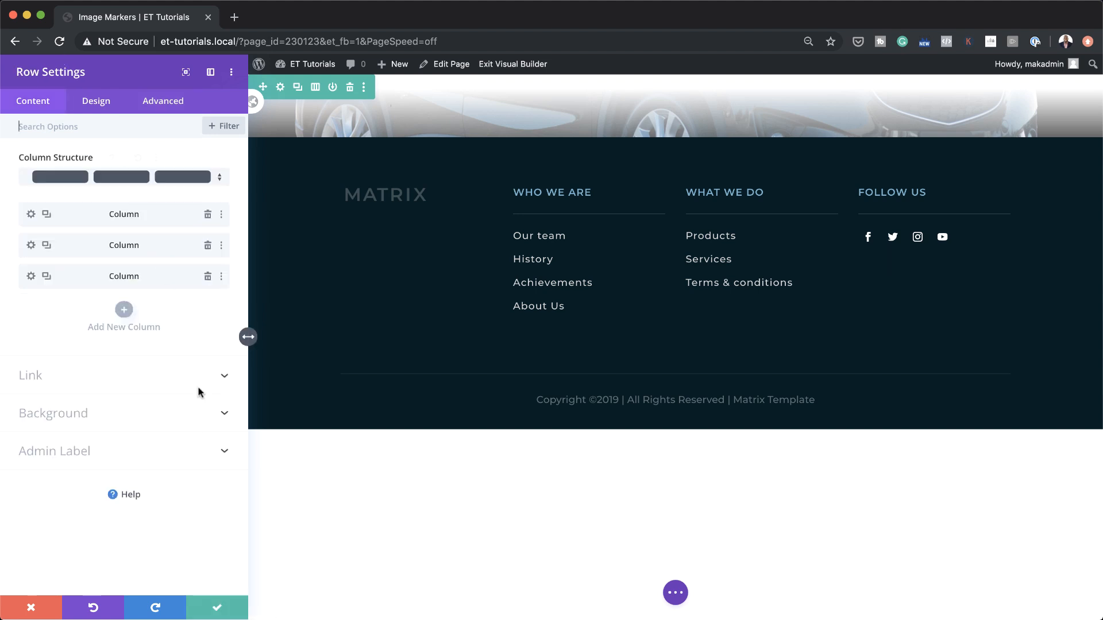
{"action": "left_click", "coordinate": [218, 606]}
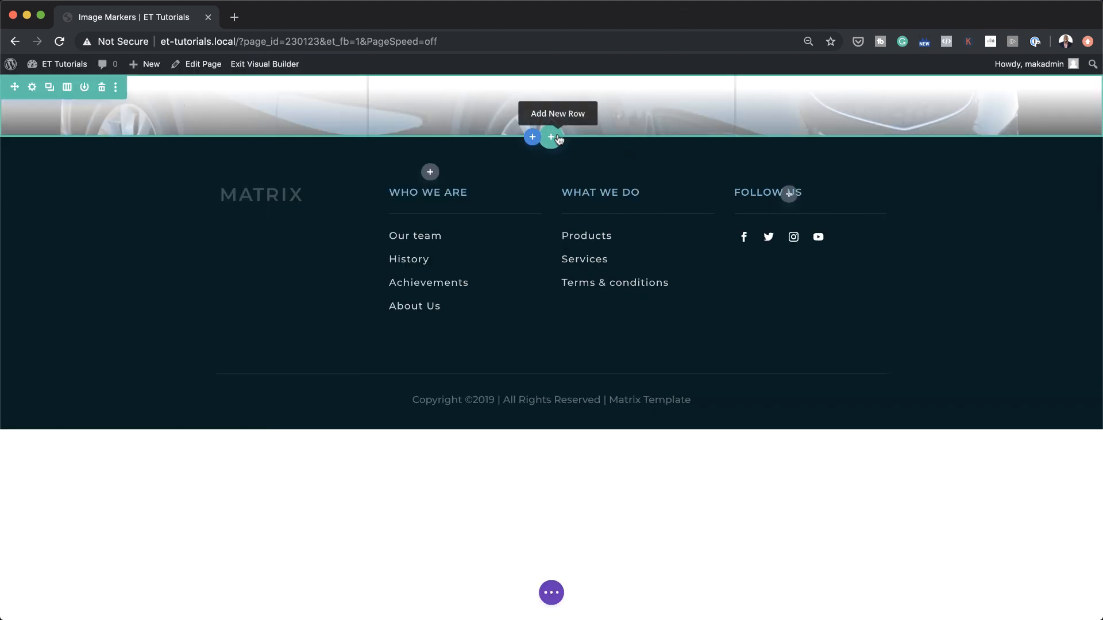
- Add a single-column row below the three-column row without inserting a module
{"action": "left_click", "coordinate": [552, 137]}
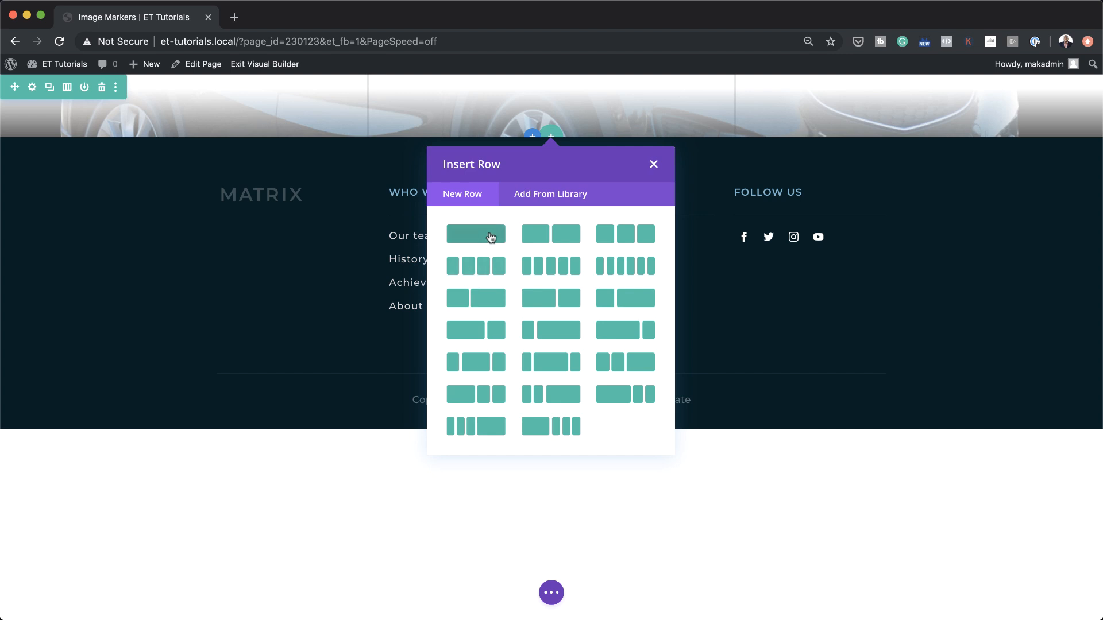
{"action": "left_click", "coordinate": [490, 236]}
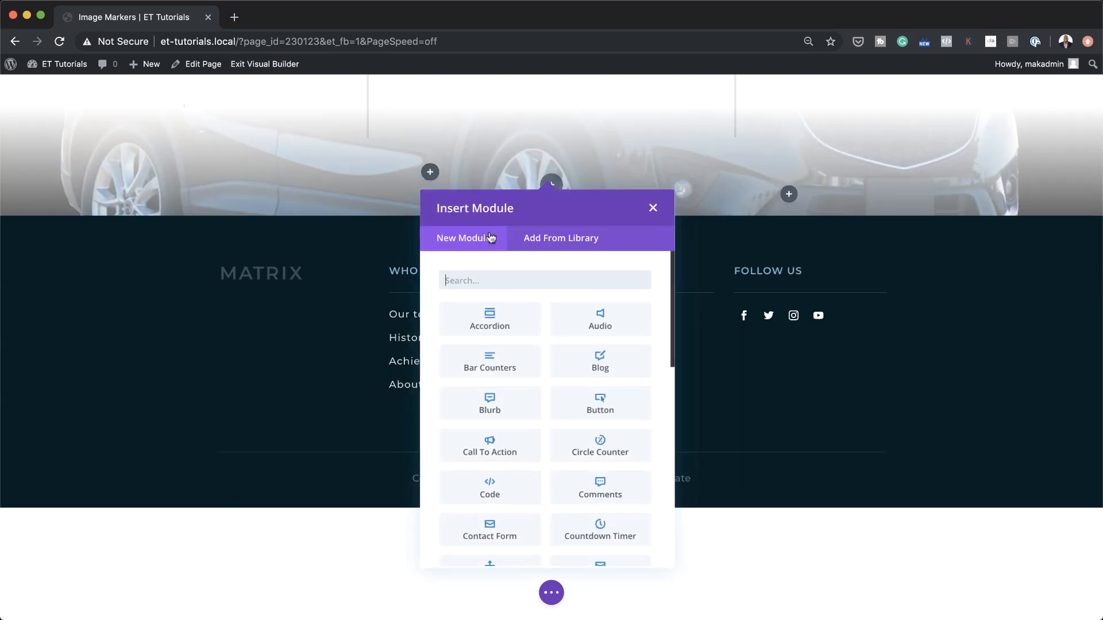
{"action": "left_click", "coordinate": [648, 208]}
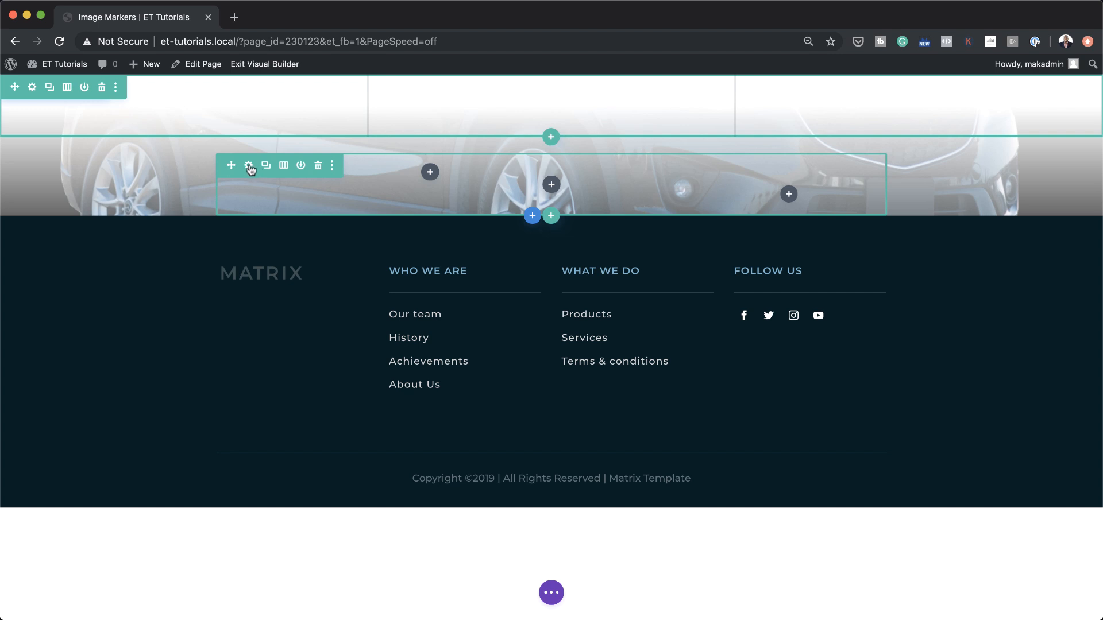
- Give the new row a custom gutter width of 1, set its Width and Max Width to 100%, and save it
{"action": "left_click", "coordinate": [249, 167]}
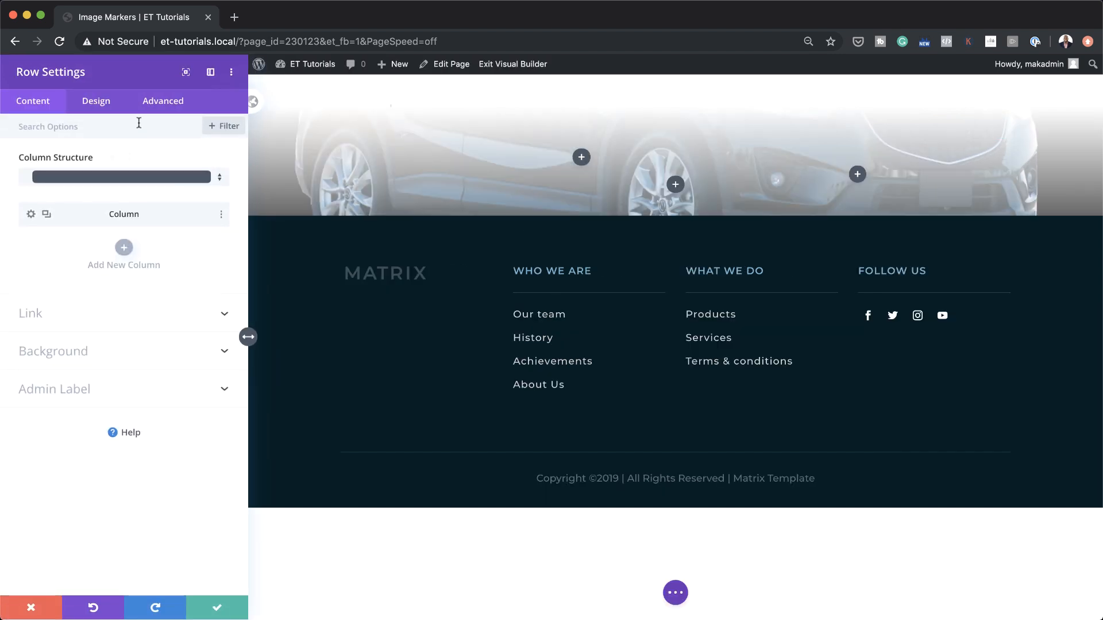
{"action": "left_click", "coordinate": [102, 102]}
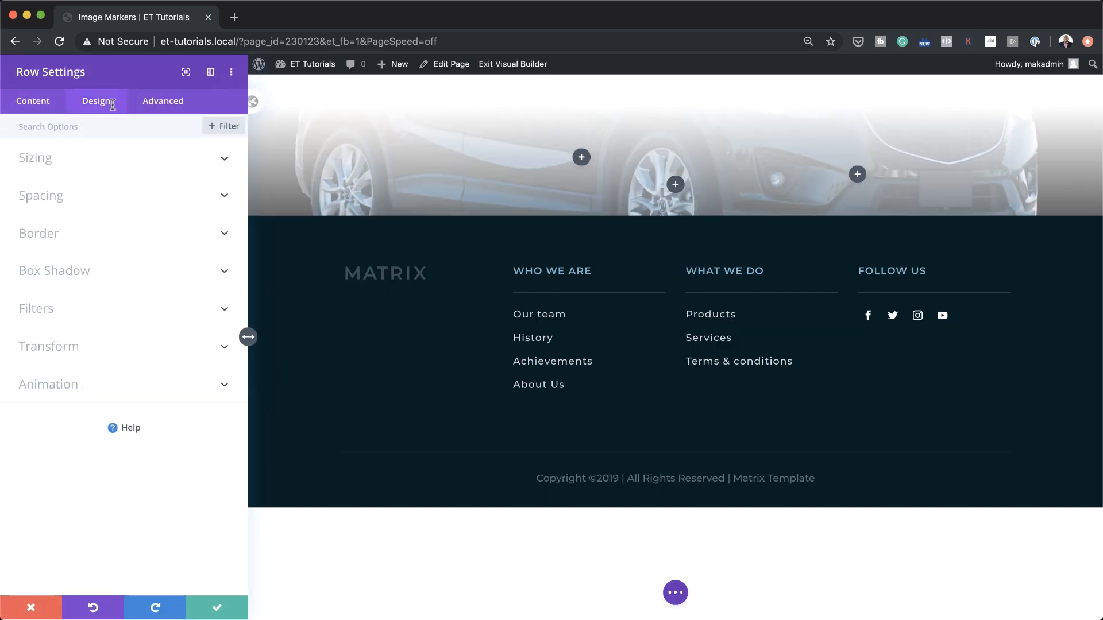
{"action": "left_click", "coordinate": [73, 163]}
{"action": "left_click", "coordinate": [51, 203]}
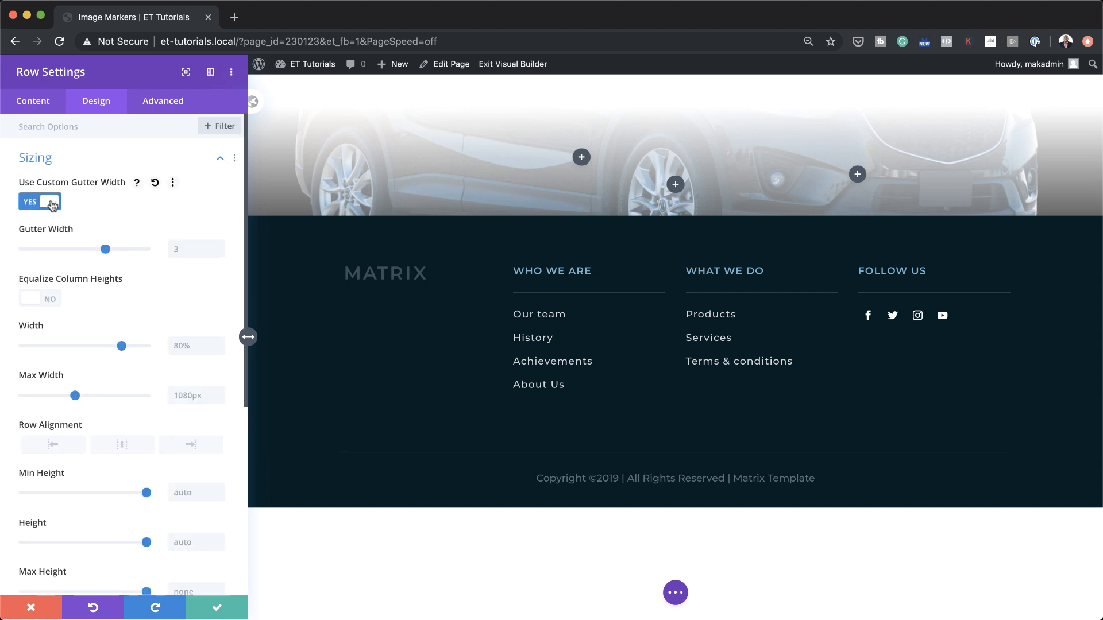
{"action": "left_click_drag", "start_coordinate": [106, 250], "coordinate": [0, 253]}
{"action": "left_click", "coordinate": [180, 345]}
{"action": "left_click", "coordinate": [186, 372]}
{"action": "left_click", "coordinate": [180, 395]}
{"action": "left_click", "coordinate": [190, 423]}
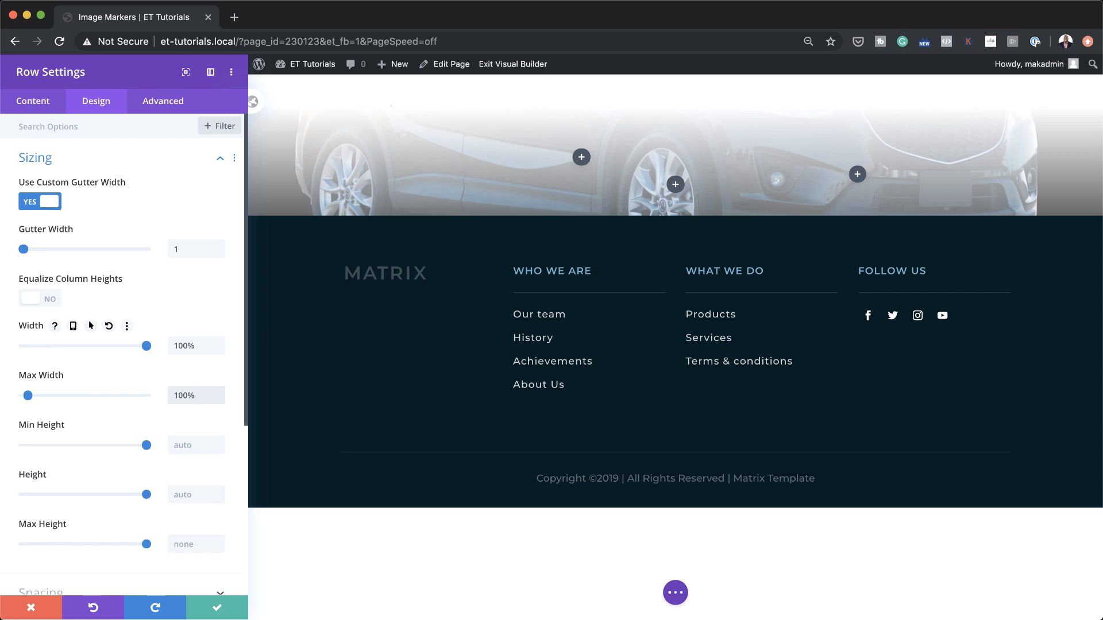
{"action": "left_click", "coordinate": [217, 607]}
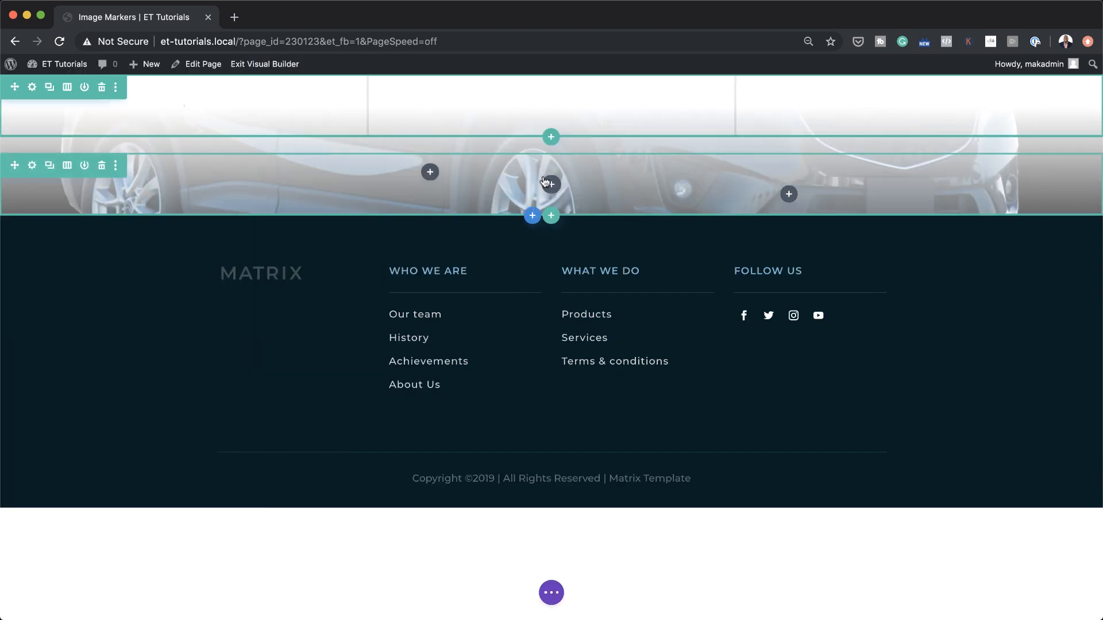
- Insert an Image module in the single-column row, using the dark car picture from the media library
{"action": "left_click", "coordinate": [551, 184]}
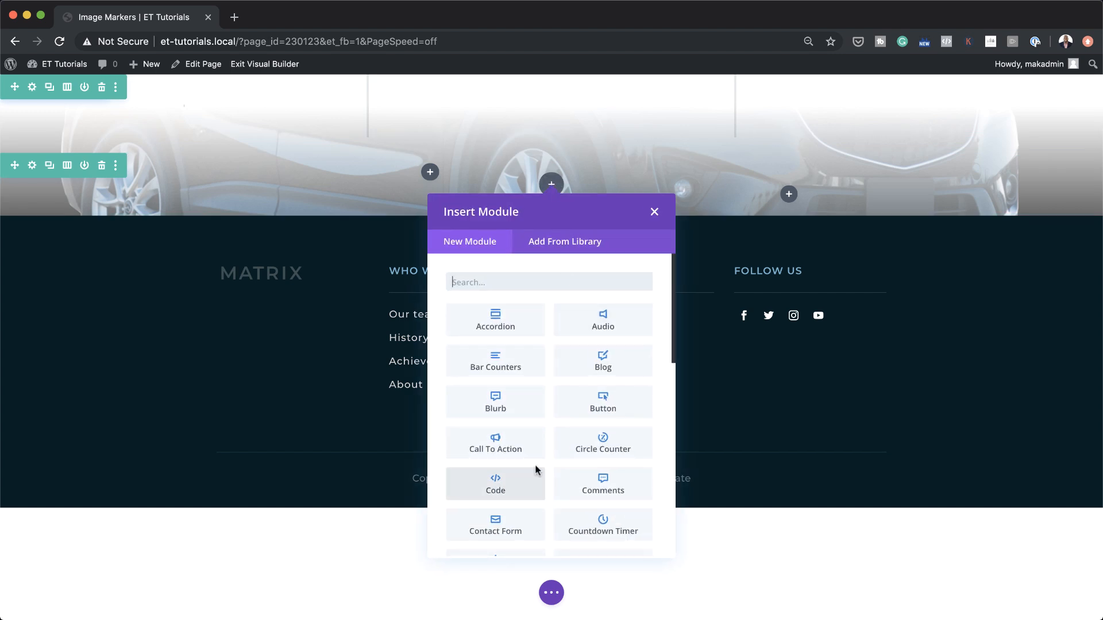
{"action": "type", "text": "image"}
{"action": "left_click", "coordinate": [525, 316]}
{"action": "left_click", "coordinate": [115, 251]}
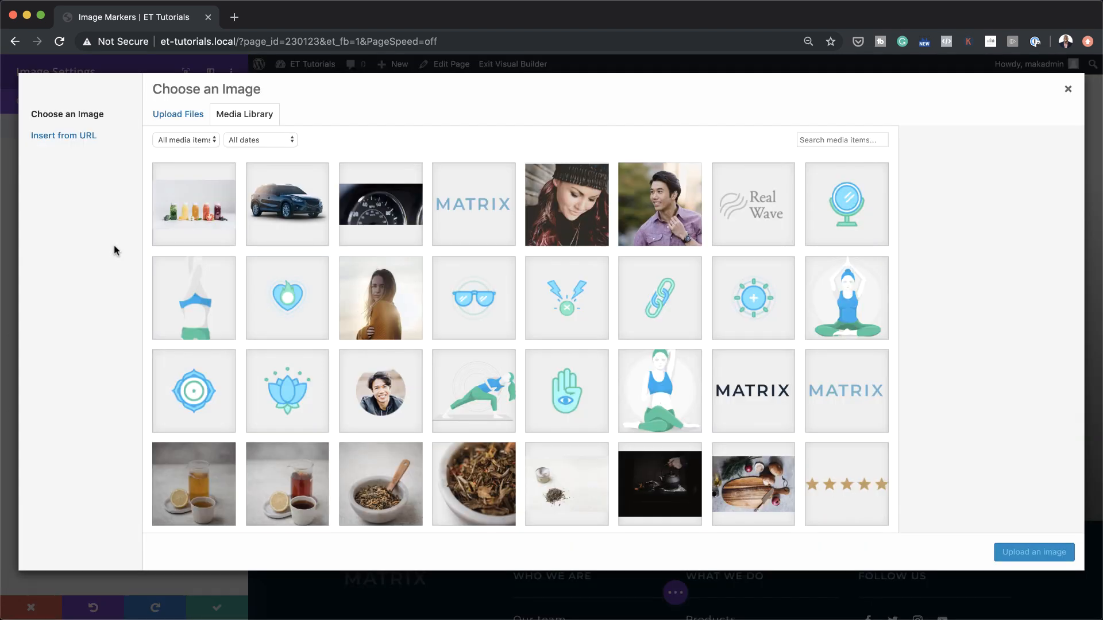
{"action": "left_click", "coordinate": [305, 211]}
{"action": "left_click", "coordinate": [1034, 552]}
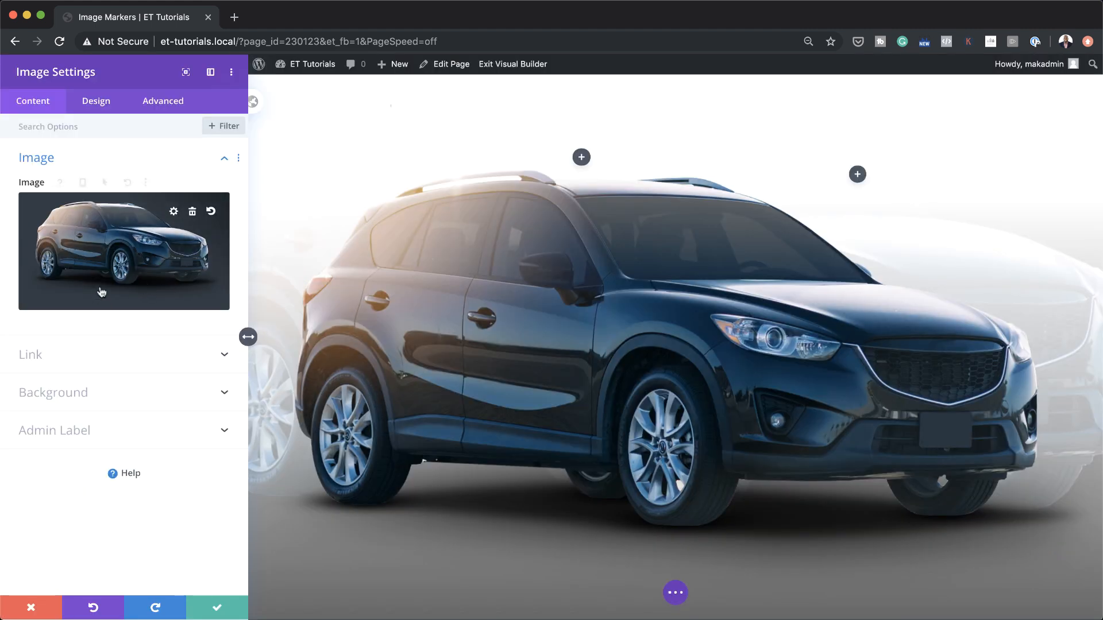
- Turn on Force Fullwidth for the car image
{"action": "left_click", "coordinate": [96, 101]}
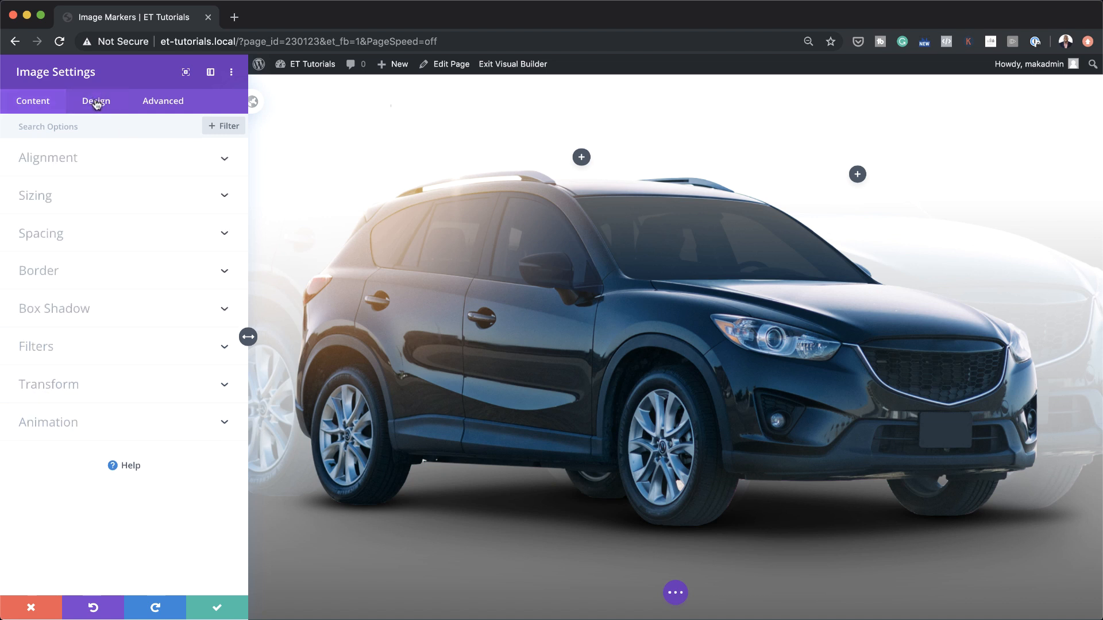
{"action": "left_click", "coordinate": [49, 199]}
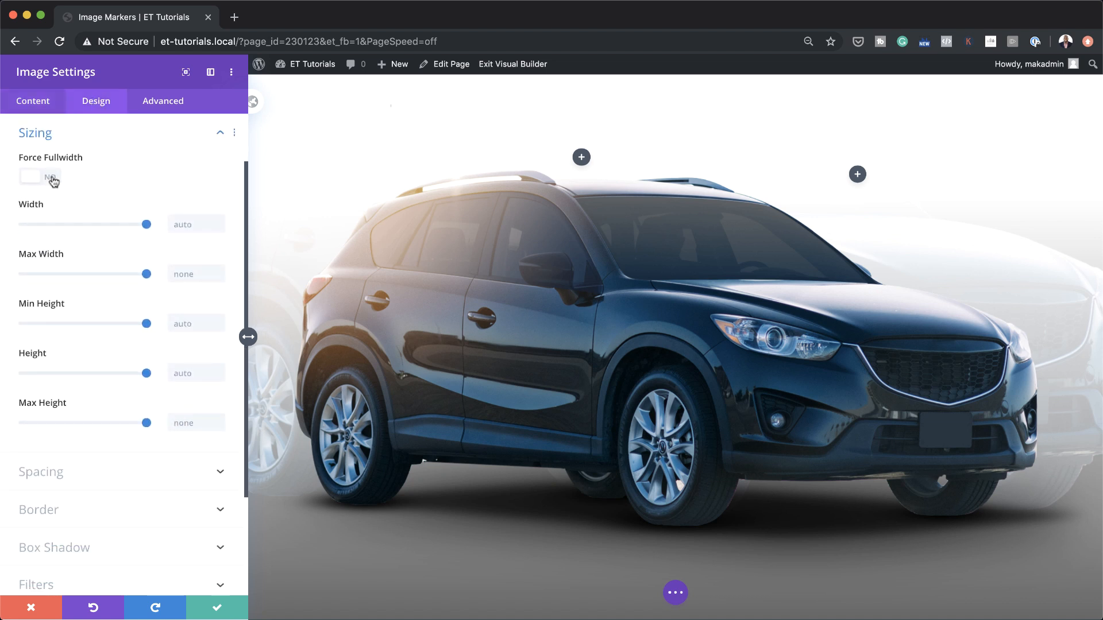
{"action": "left_click", "coordinate": [53, 180]}
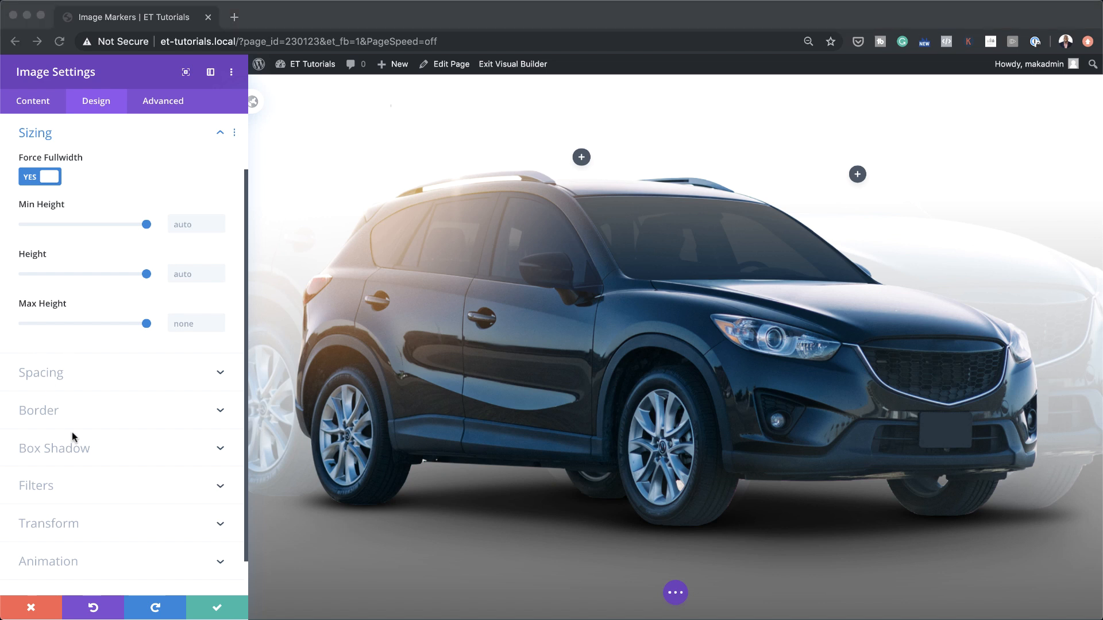
- Set the car image's left and right padding to a linked 10vw and save the module
{"action": "left_click", "coordinate": [57, 375]}
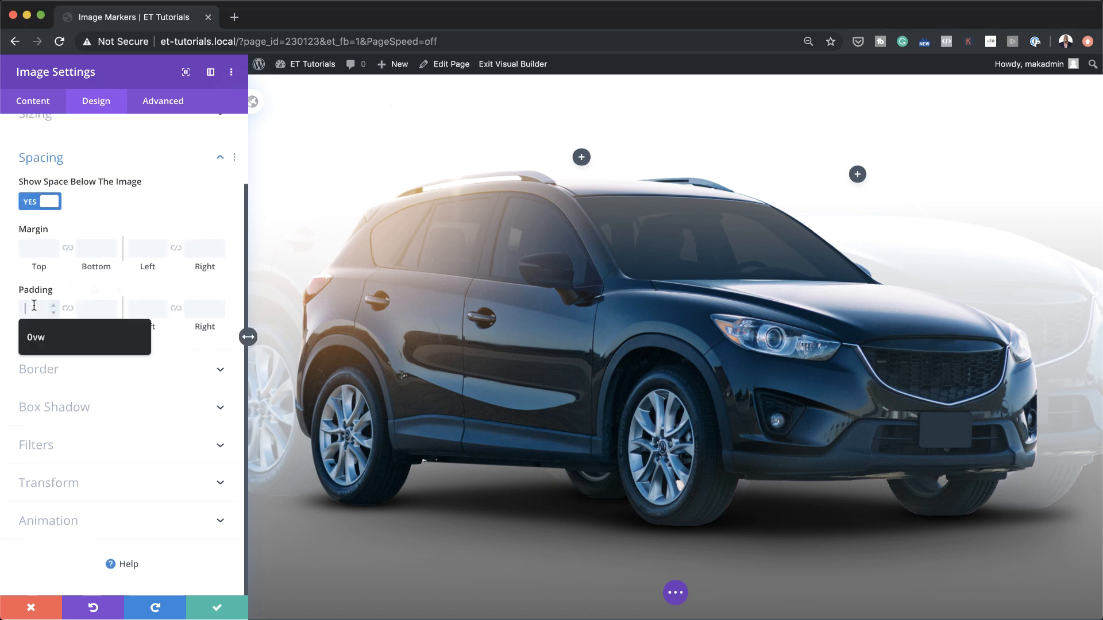
{"action": "left_click", "coordinate": [139, 308]}
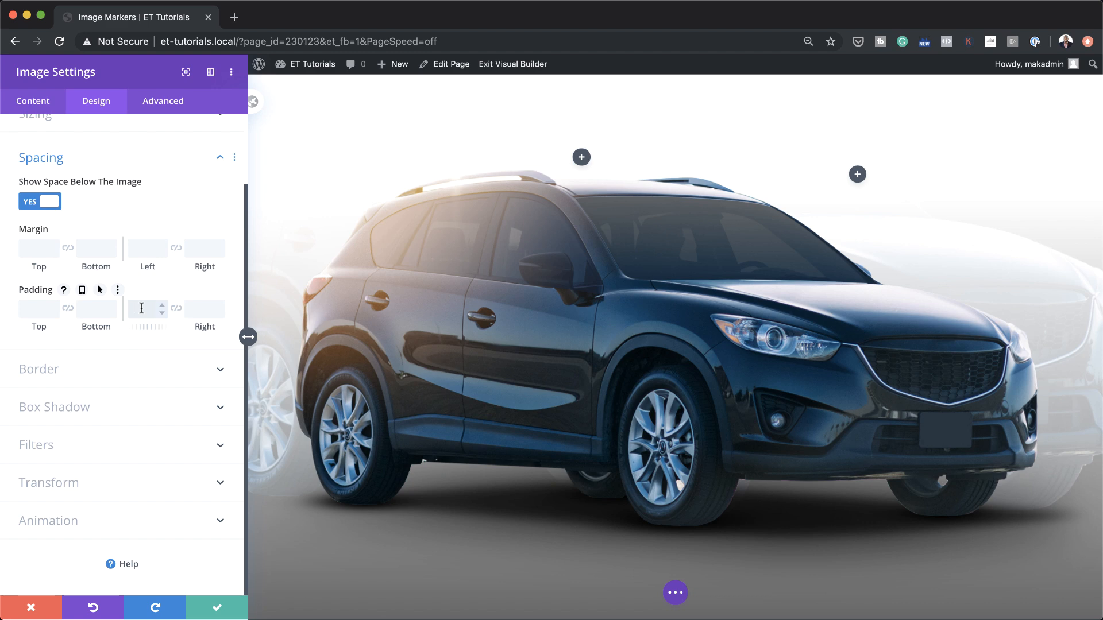
{"action": "type", "text": "10vw"}
{"action": "left_click", "coordinate": [176, 309]}
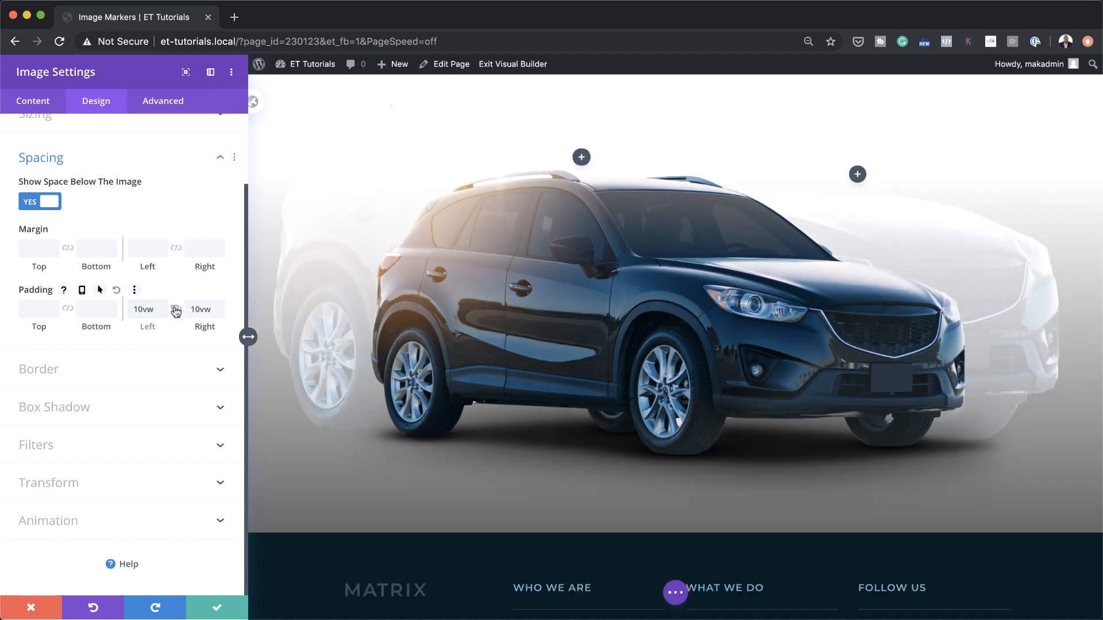
{"action": "left_click", "coordinate": [217, 608]}
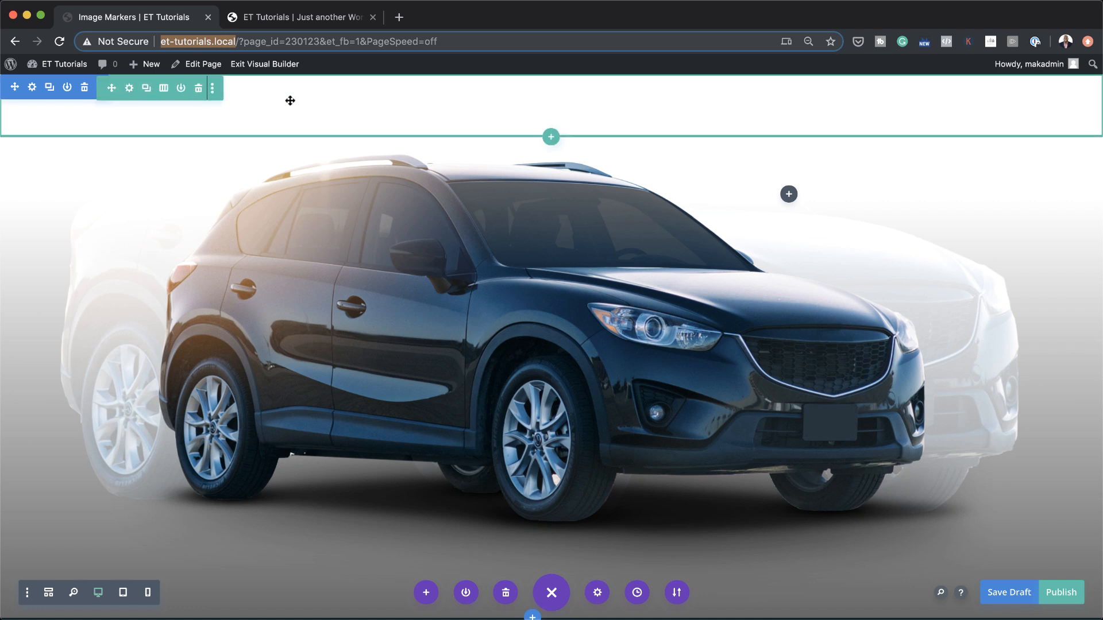
- In wireframe view, replace the first column's Text module with a new one whose body reads "4 Wheel Drive"
{"action": "left_click", "coordinate": [48, 592]}
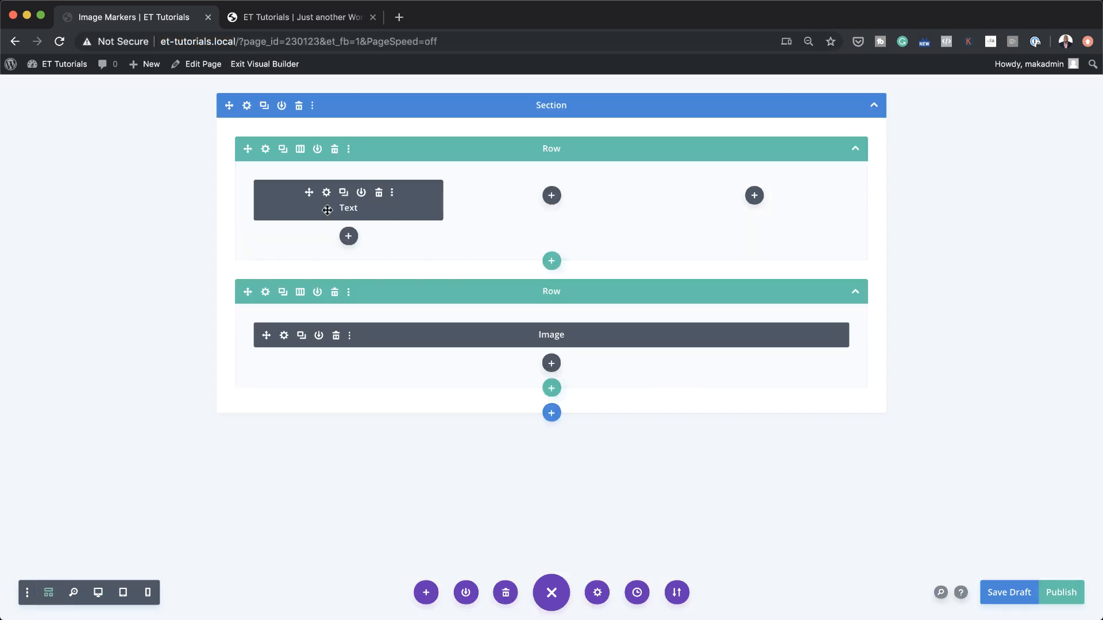
{"action": "left_click", "coordinate": [379, 193]}
{"action": "left_click", "coordinate": [349, 188]}
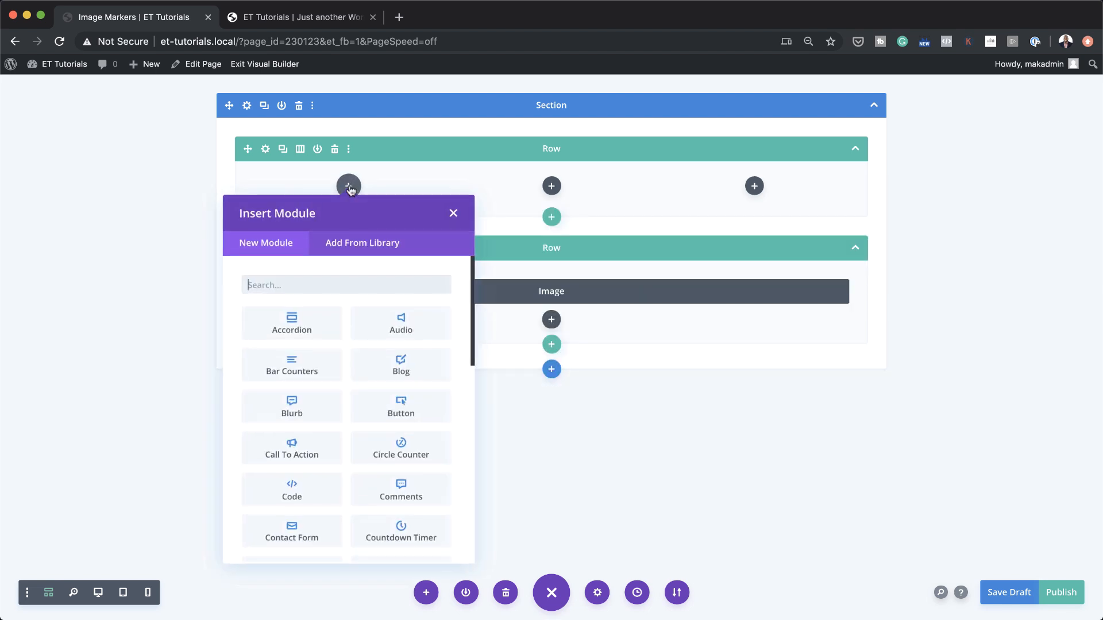
{"action": "left_click", "coordinate": [312, 283]}
{"action": "left_click", "coordinate": [305, 310]}
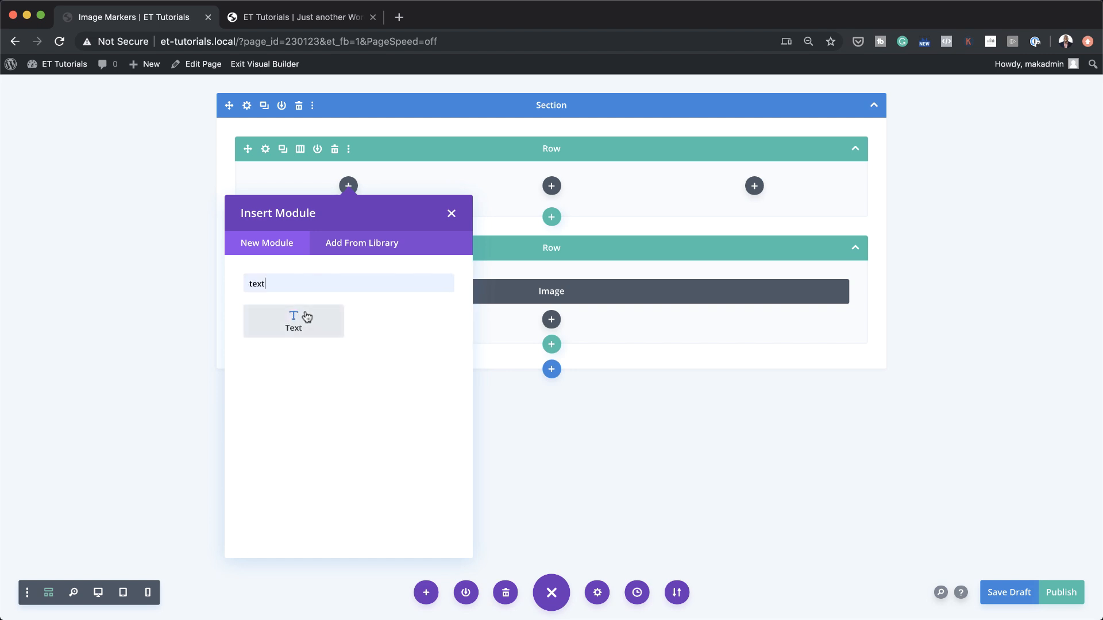
{"action": "left_click", "coordinate": [315, 325]}
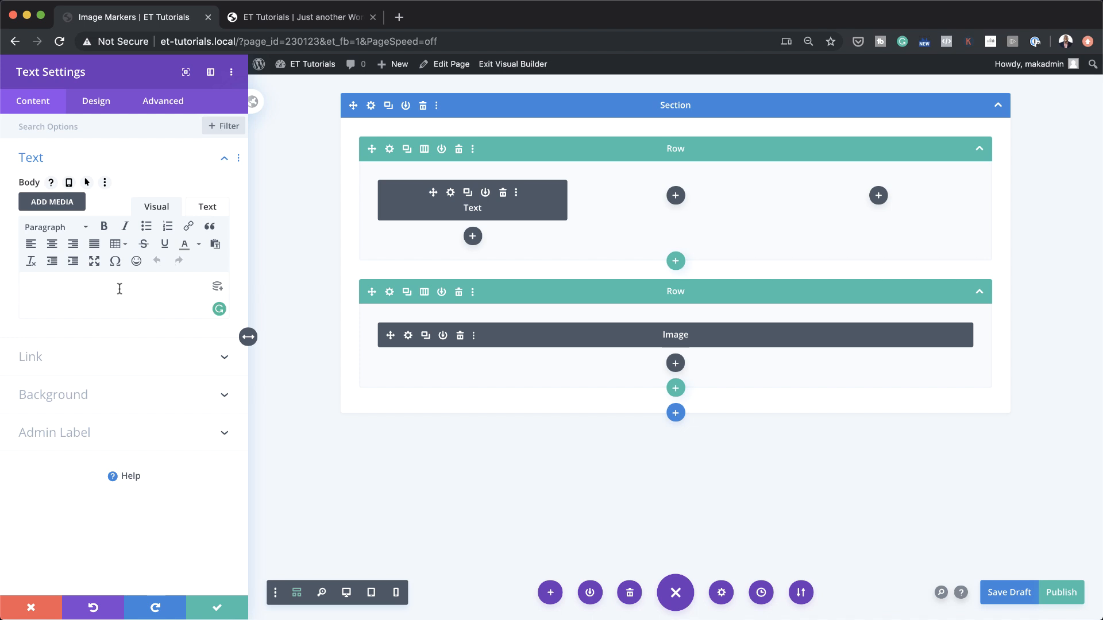
{"action": "type", "text": "4 wheel driv"}
{"action": "type", "text": "e"}
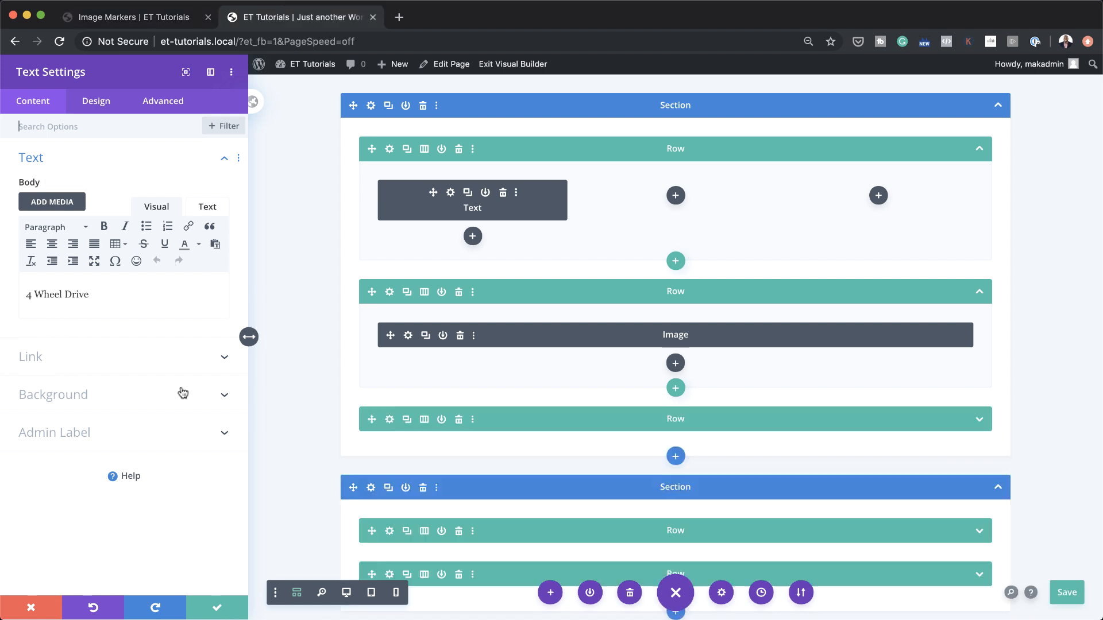
- In the finished reference page's browser tab, examine the Text module's background color and text font settings
{"action": "left_click", "coordinate": [118, 395]}
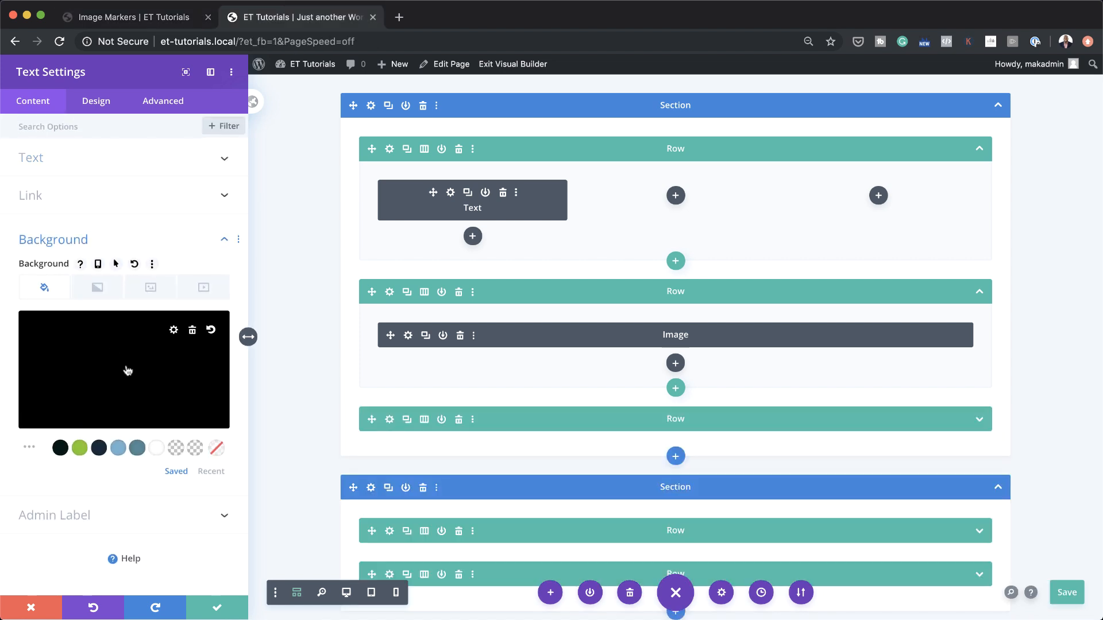
{"action": "left_click", "coordinate": [105, 107]}
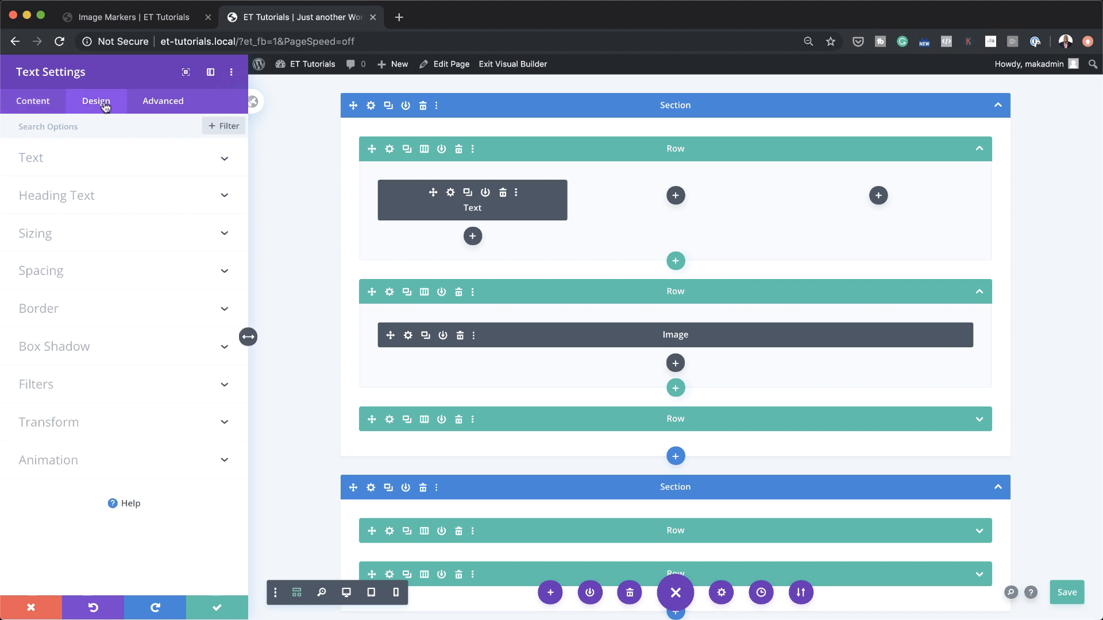
{"action": "left_click", "coordinate": [75, 160]}
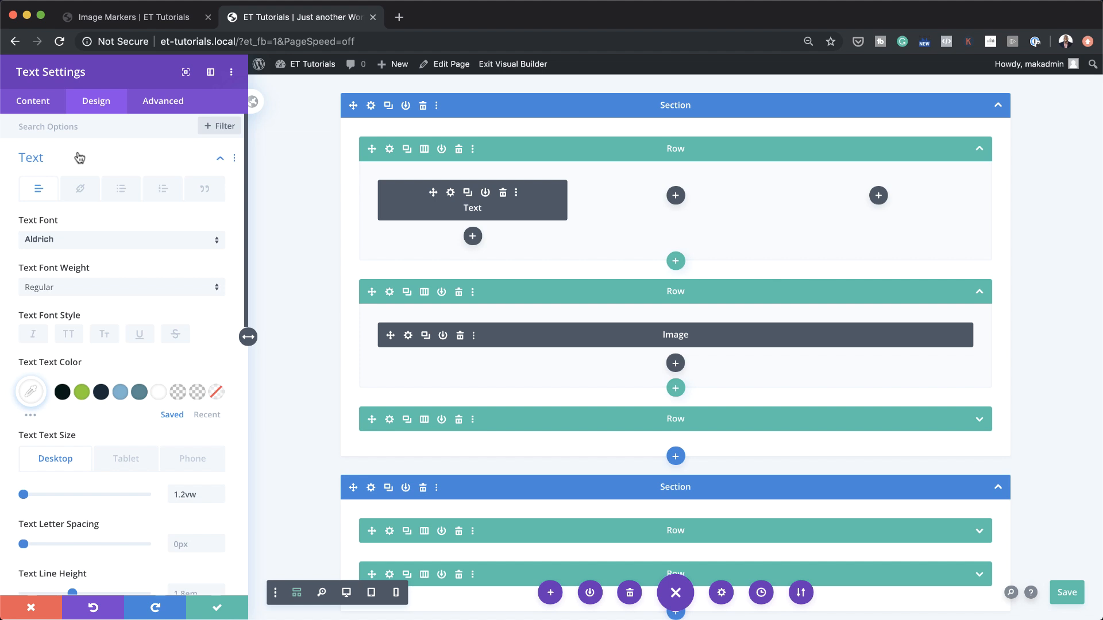
{"action": "left_click", "coordinate": [86, 245]}
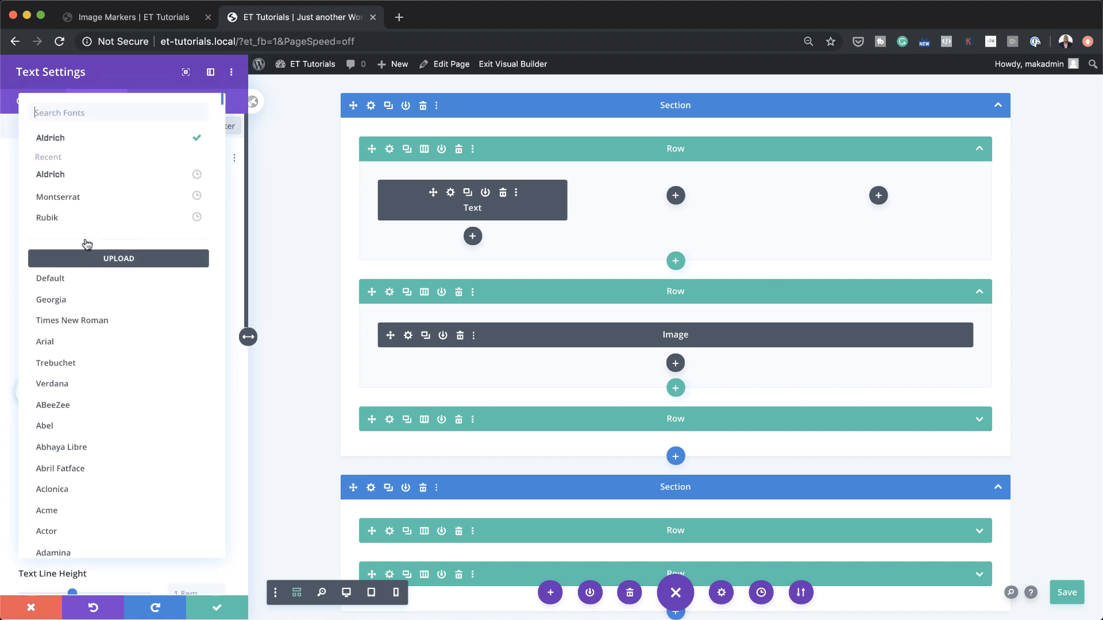
{"action": "left_click", "coordinate": [47, 138]}
{"action": "key", "text": "super+s"}
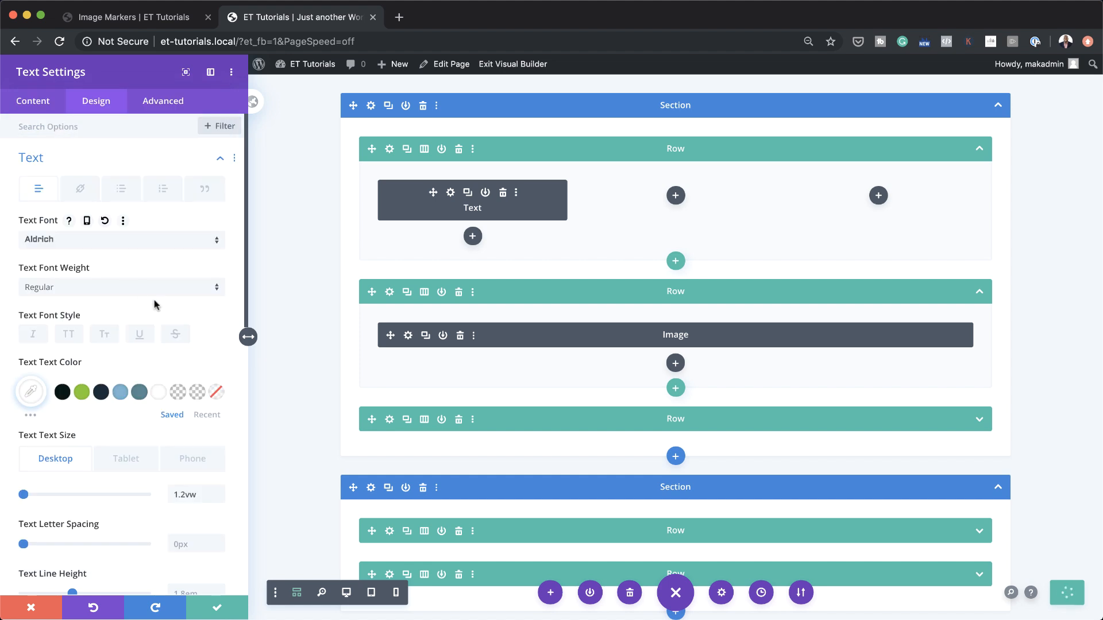
- Examine the Text module's text color, alignment and desktop, tablet and phone text sizes
{"action": "scroll", "coordinate": [157, 301], "scroll_direction": "down", "scroll_amount": 2}
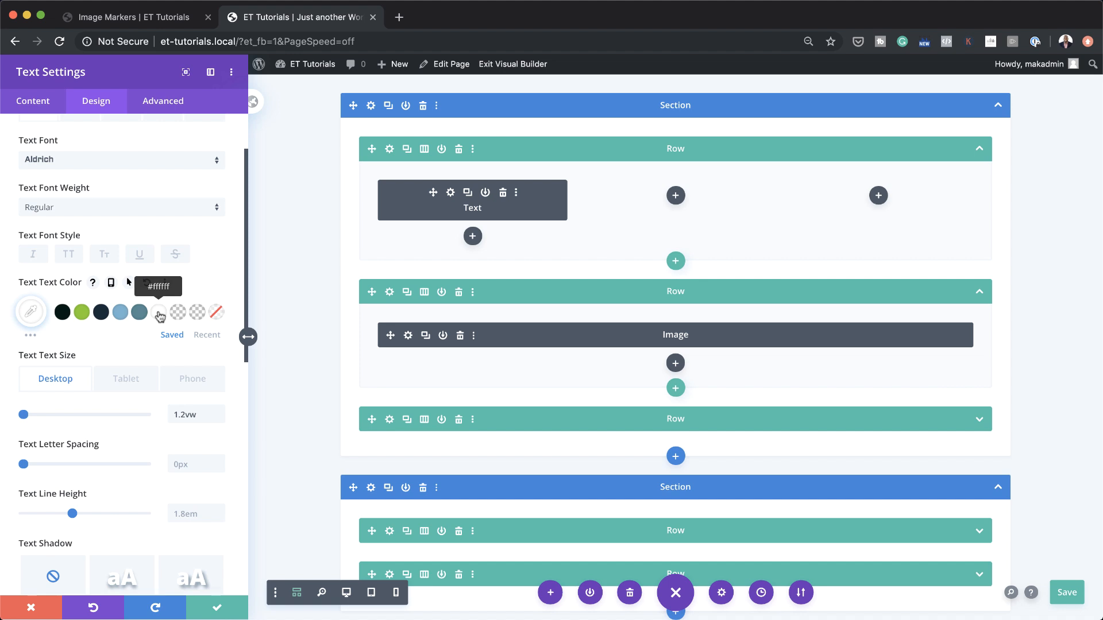
{"action": "scroll", "coordinate": [159, 360], "scroll_direction": "down", "scroll_amount": 1}
{"action": "scroll", "coordinate": [159, 361], "scroll_direction": "down", "scroll_amount": 5}
{"action": "left_click", "coordinate": [97, 526]}
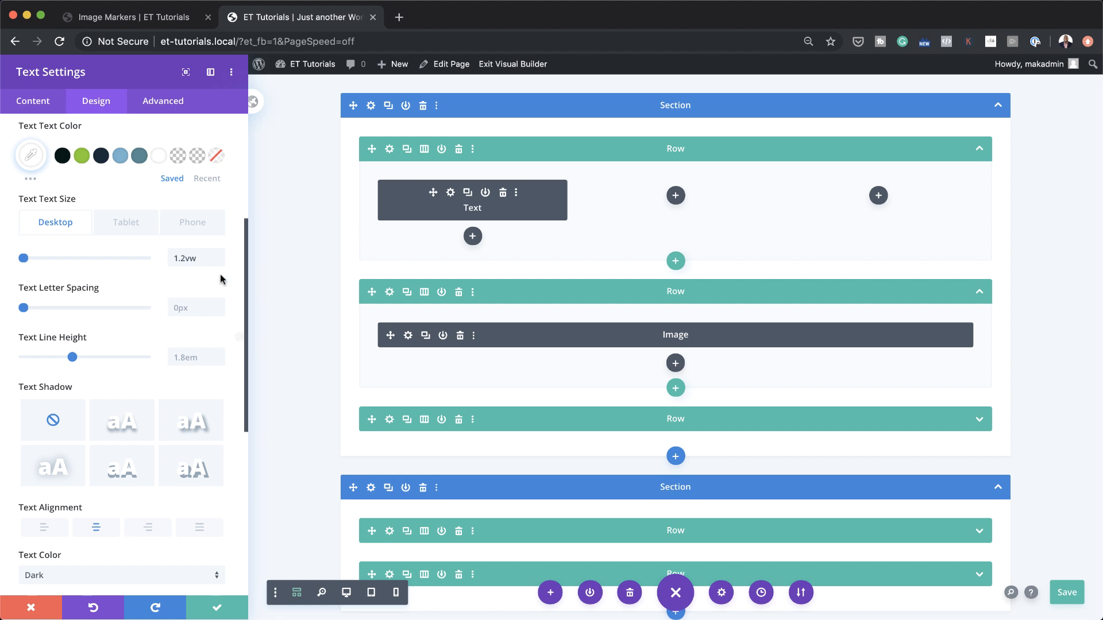
{"action": "left_click", "coordinate": [130, 225]}
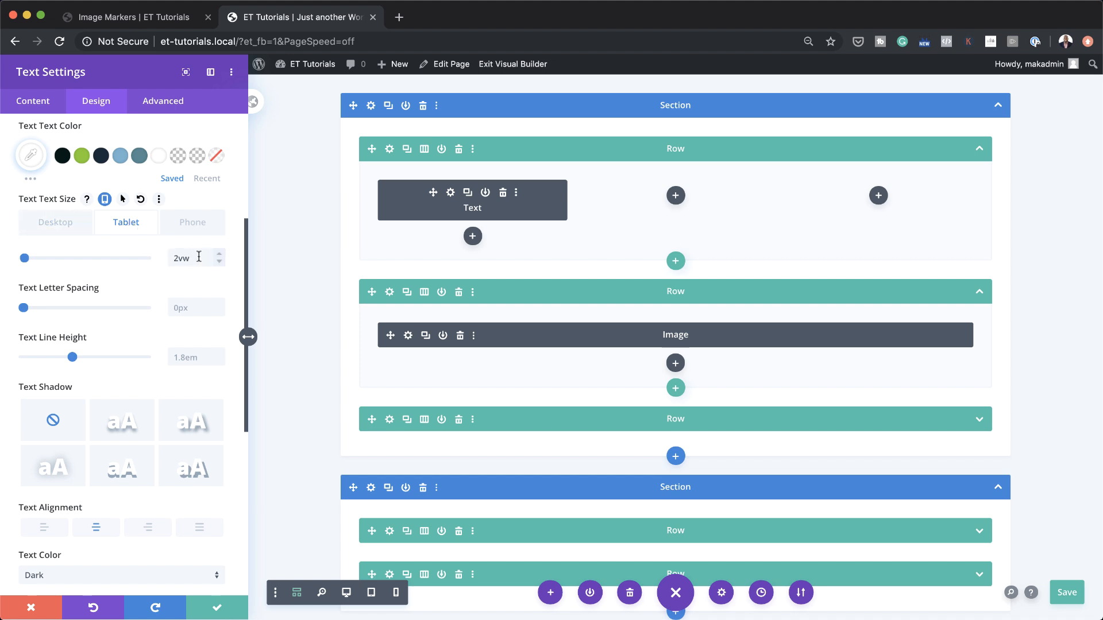
{"action": "left_click", "coordinate": [191, 223]}
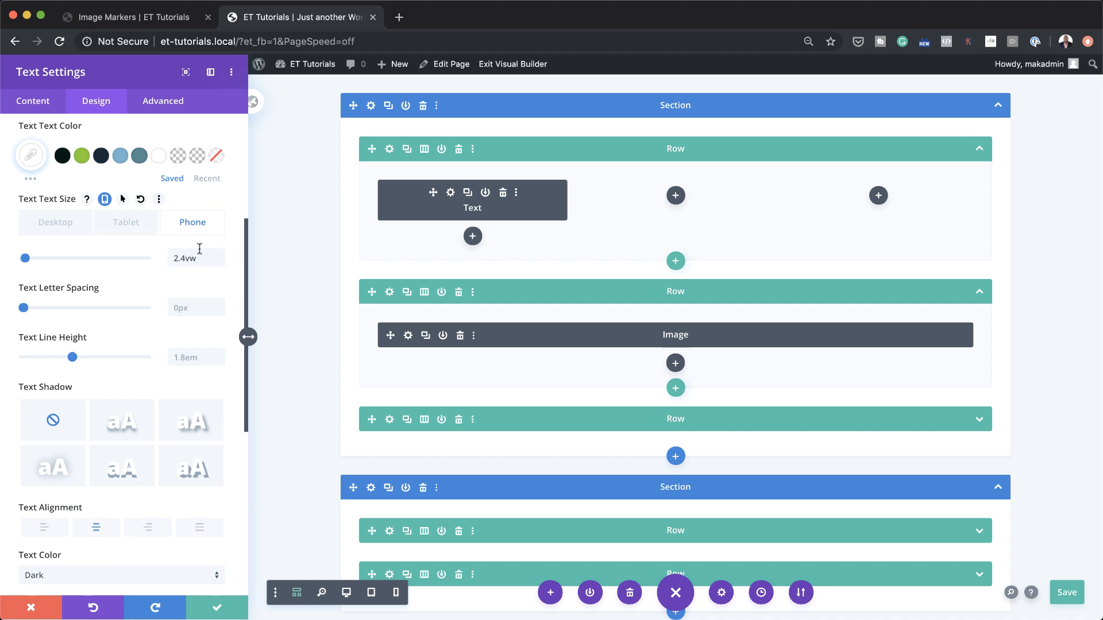
{"action": "left_click", "coordinate": [56, 223]}
{"action": "scroll", "coordinate": [115, 345], "scroll_direction": "up", "scroll_amount": 3}
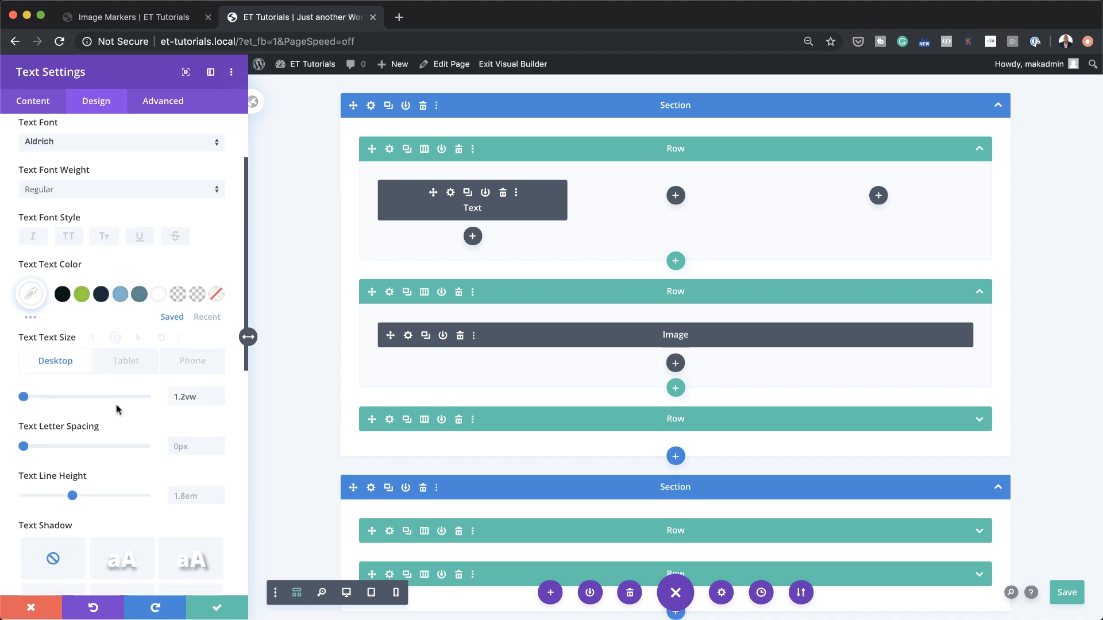
{"action": "scroll", "coordinate": [116, 404], "scroll_direction": "down", "scroll_amount": 4}
{"action": "scroll", "coordinate": [118, 410], "scroll_direction": "down", "scroll_amount": 5}
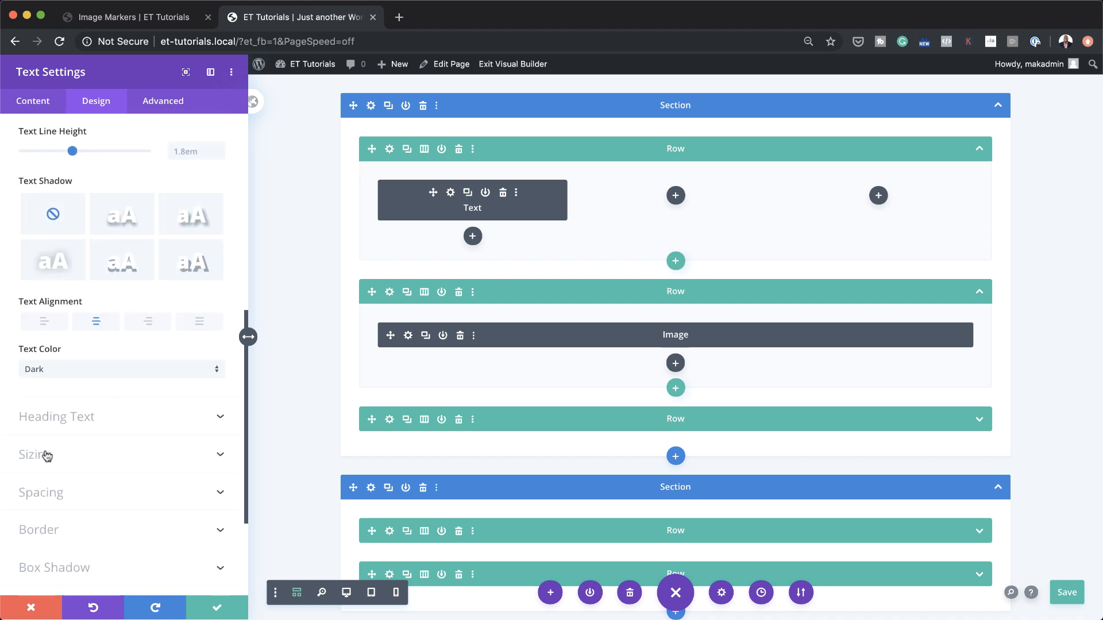
- Examine the Text module's desktop, tablet and phone widths and its module alignment, saving the page along the way
{"action": "left_click", "coordinate": [45, 454]}
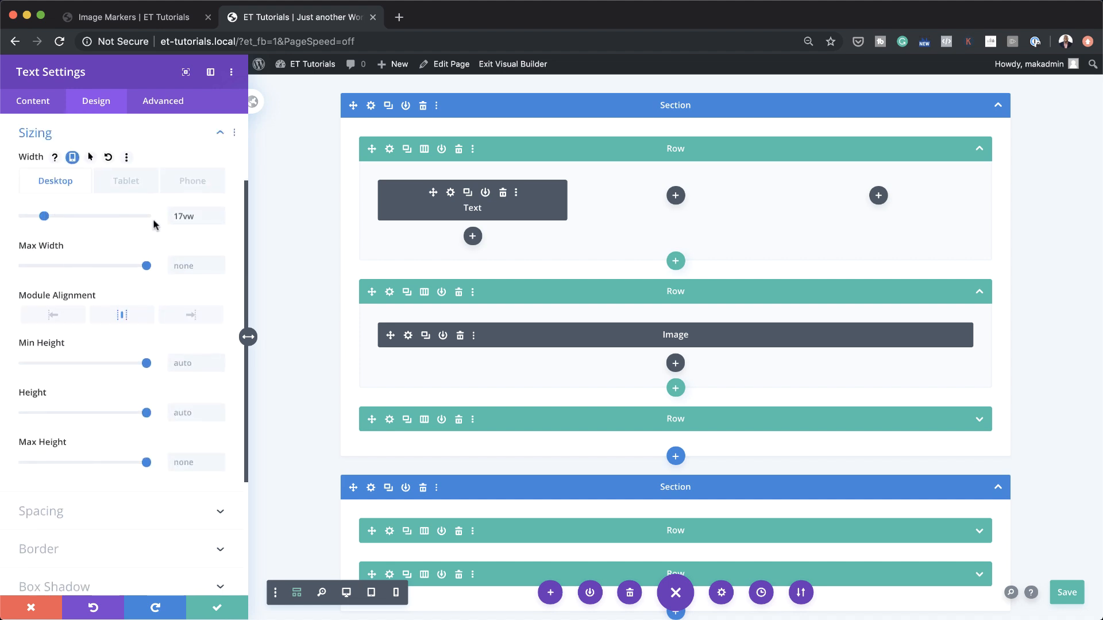
{"action": "key", "text": "ctrl+s"}
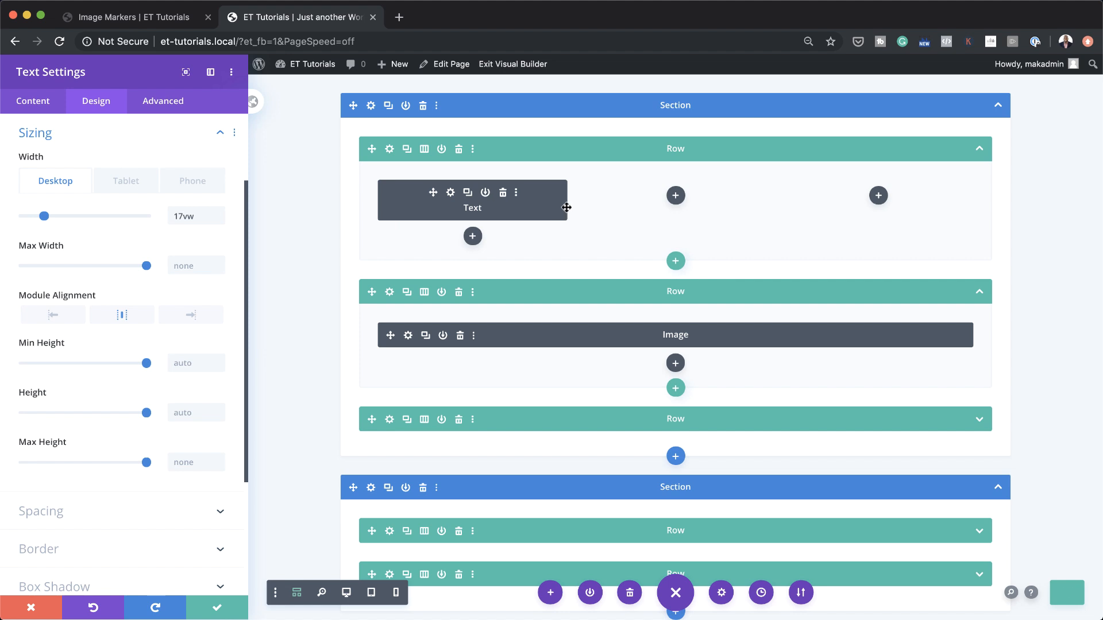
{"action": "left_click", "coordinate": [125, 181]}
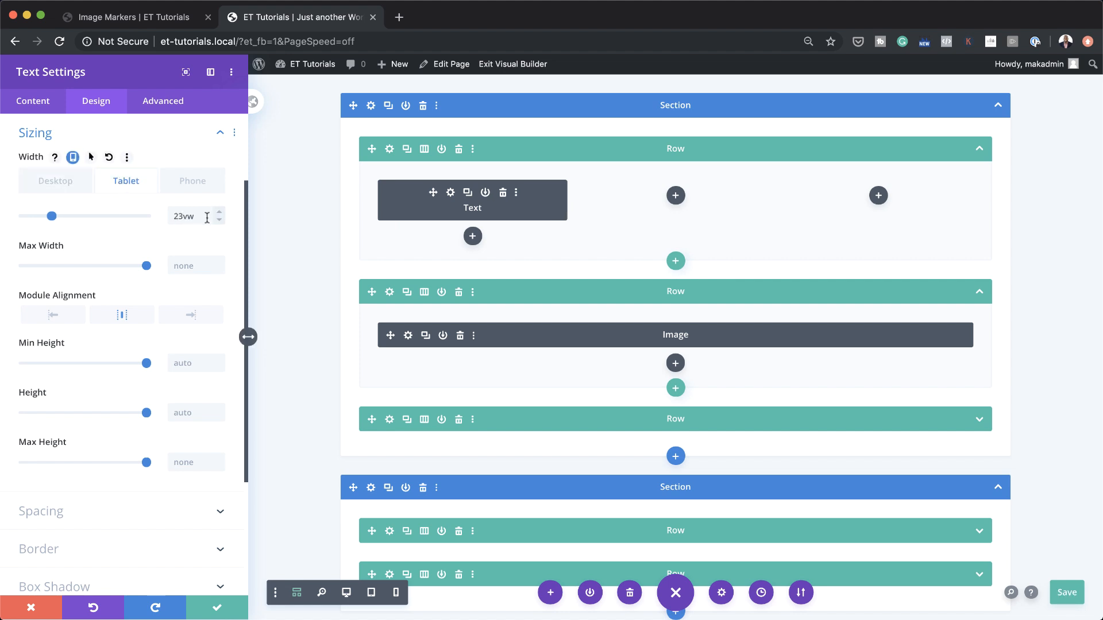
{"action": "left_click", "coordinate": [196, 185]}
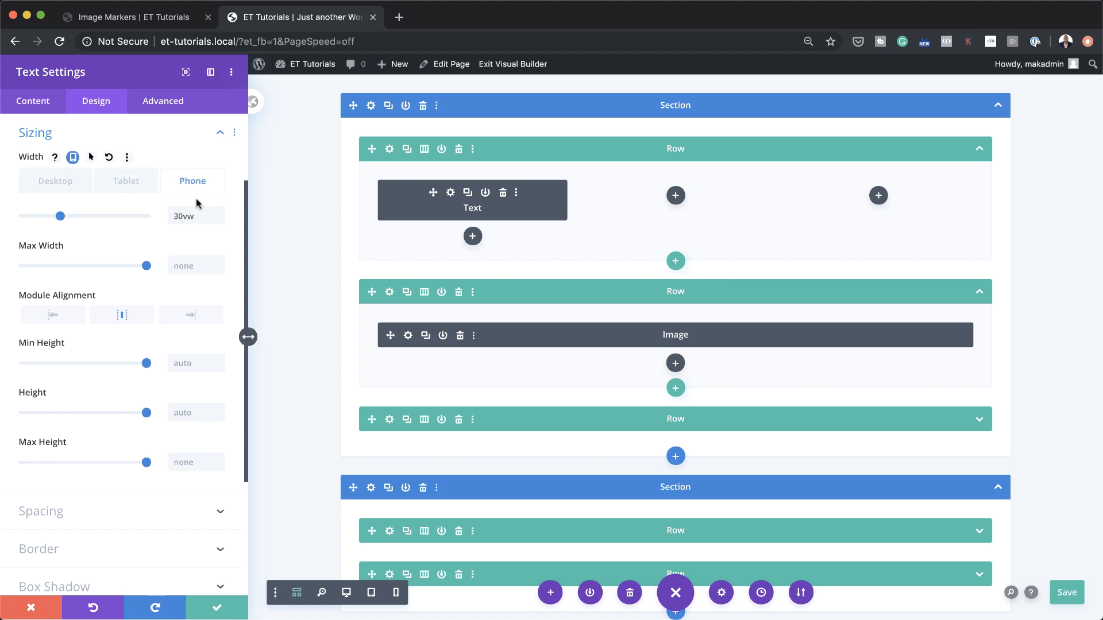
{"action": "left_click", "coordinate": [123, 315]}
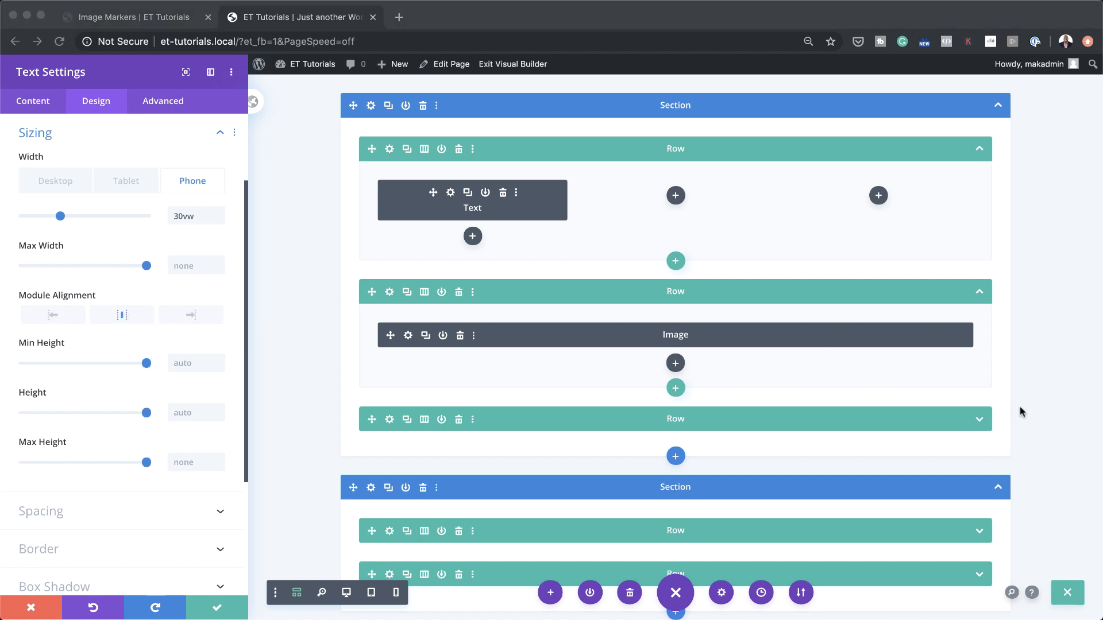
- Examine the Text module's padding values and its rounded corner settings
{"action": "scroll", "coordinate": [96, 487], "scroll_direction": "down", "scroll_amount": 2}
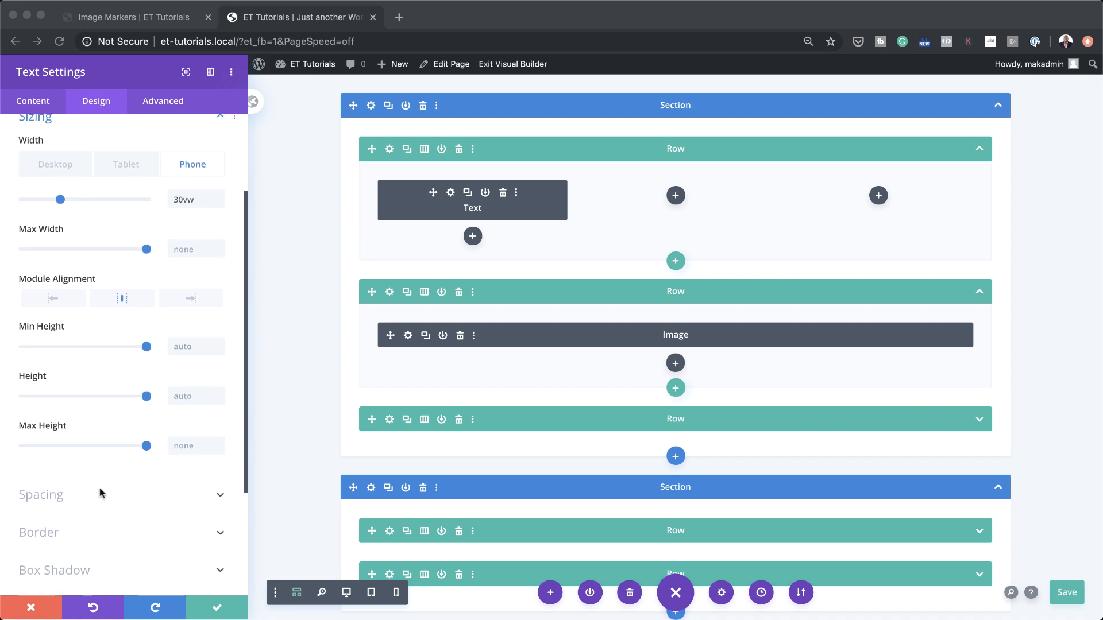
{"action": "left_click", "coordinate": [58, 478]}
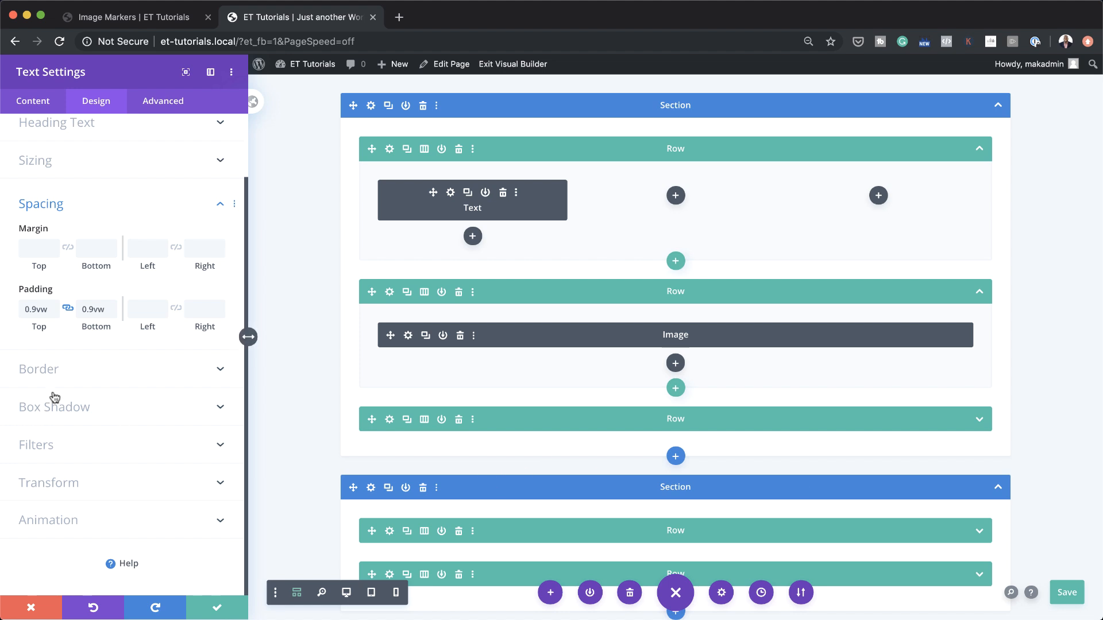
{"action": "left_click", "coordinate": [56, 371]}
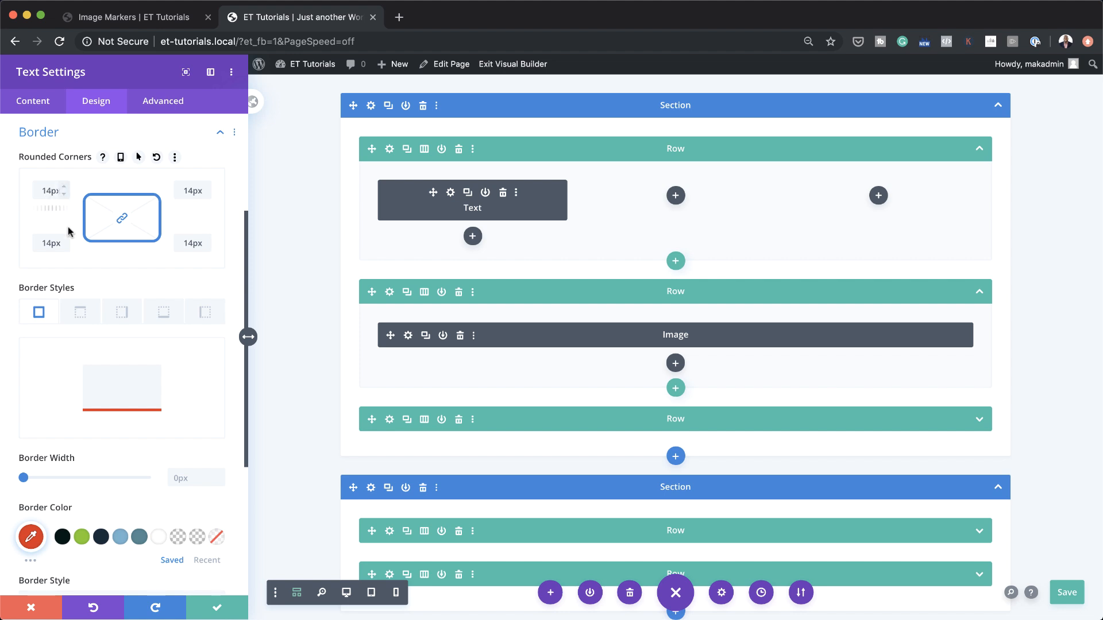
- In desktop view, try 0px and 9px rounded corners on the text marker and return them to 14px
{"action": "left_click", "coordinate": [348, 597]}
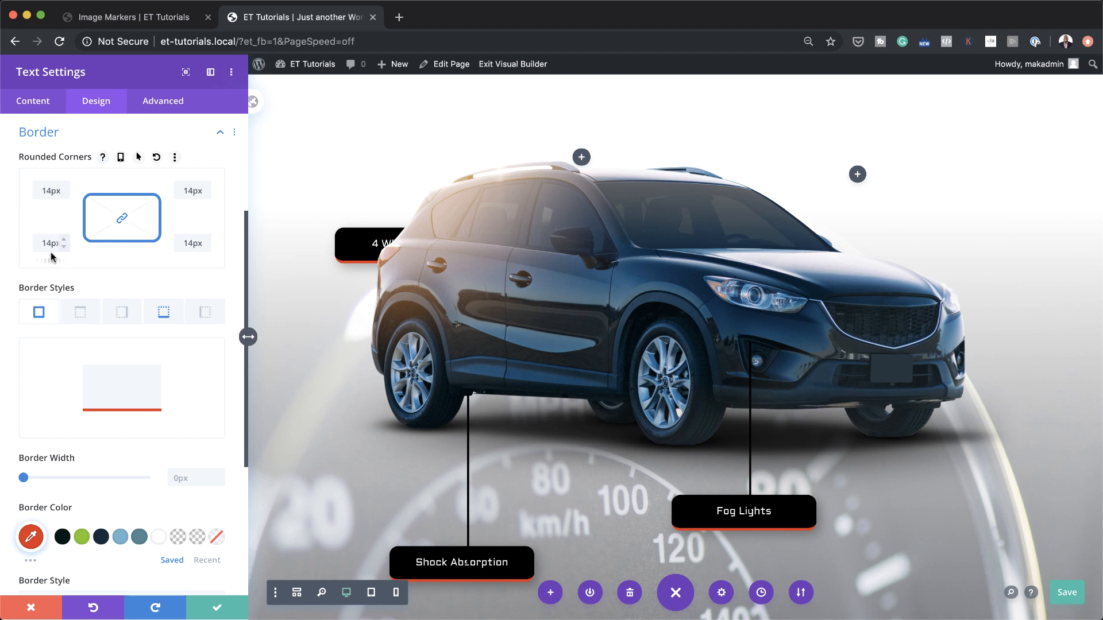
{"action": "left_click_drag", "start_coordinate": [46, 263], "coordinate": [18, 264]}
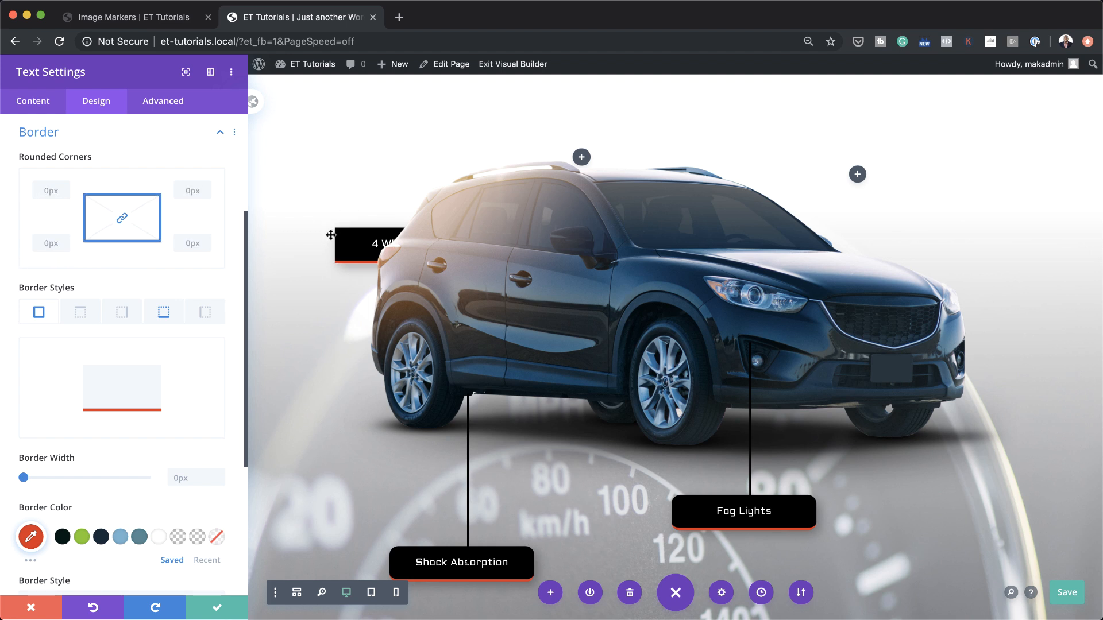
{"action": "left_click_drag", "start_coordinate": [57, 258], "coordinate": [70, 262]}
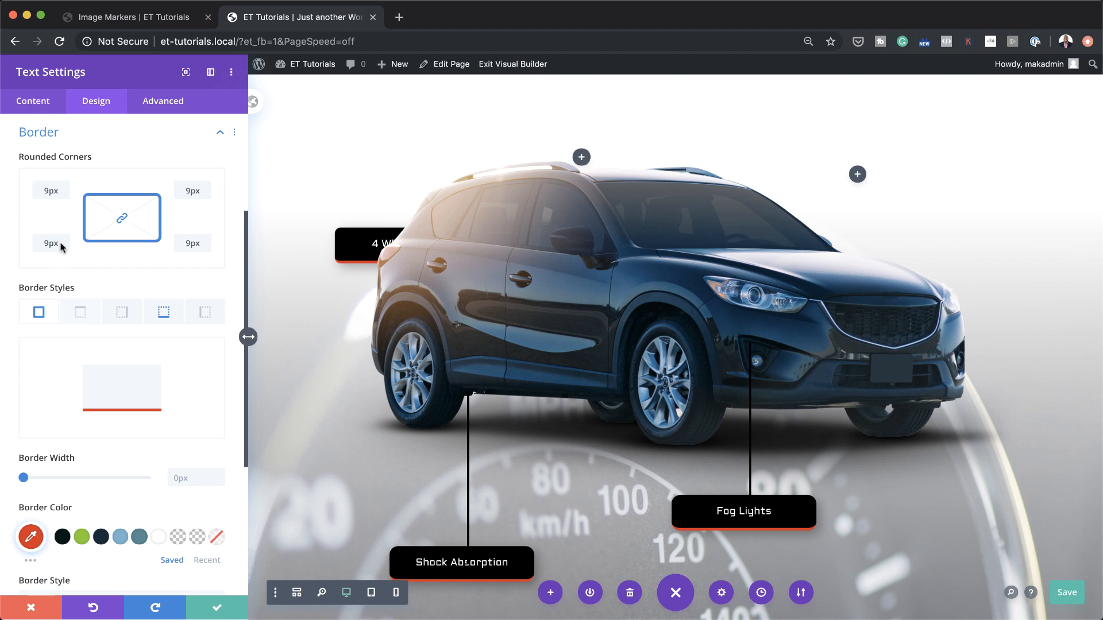
{"action": "left_click_drag", "start_coordinate": [50, 261], "coordinate": [60, 261]}
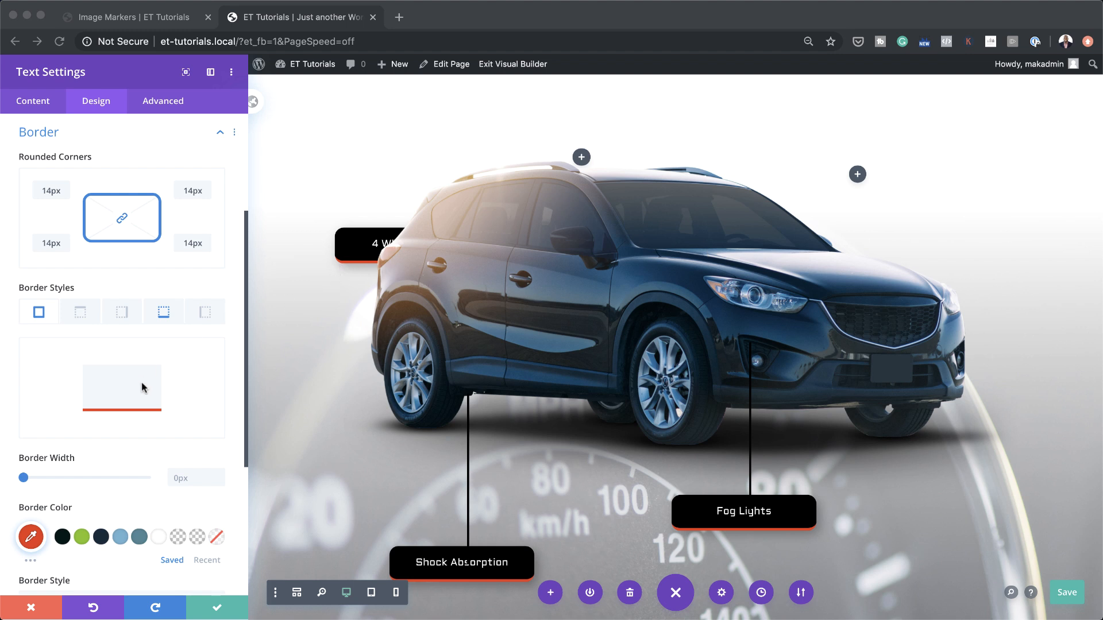
- Examine the text marker's bottom border width, color and style, and save the module back in wireframe view
{"action": "scroll", "coordinate": [117, 408], "scroll_direction": "down", "scroll_amount": 2}
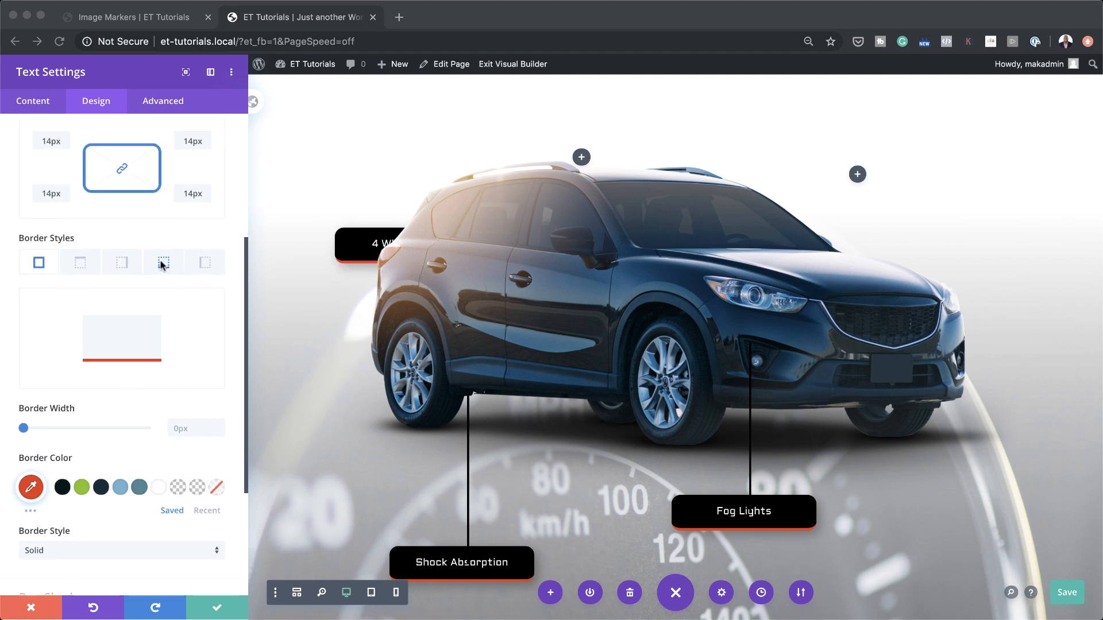
{"action": "left_click", "coordinate": [162, 265]}
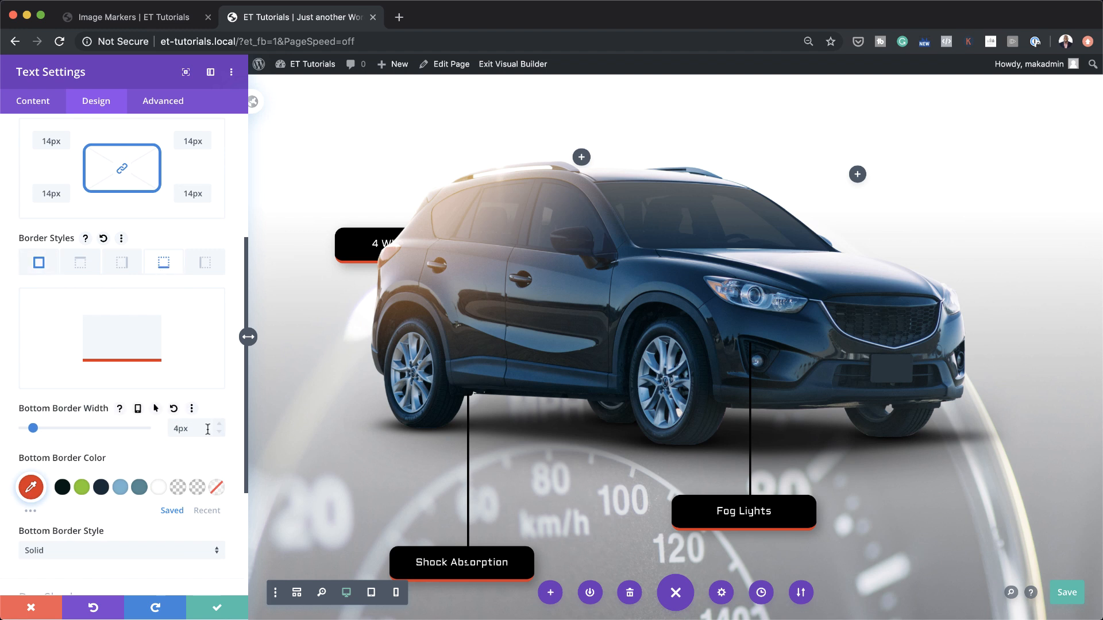
{"action": "left_click", "coordinate": [32, 488]}
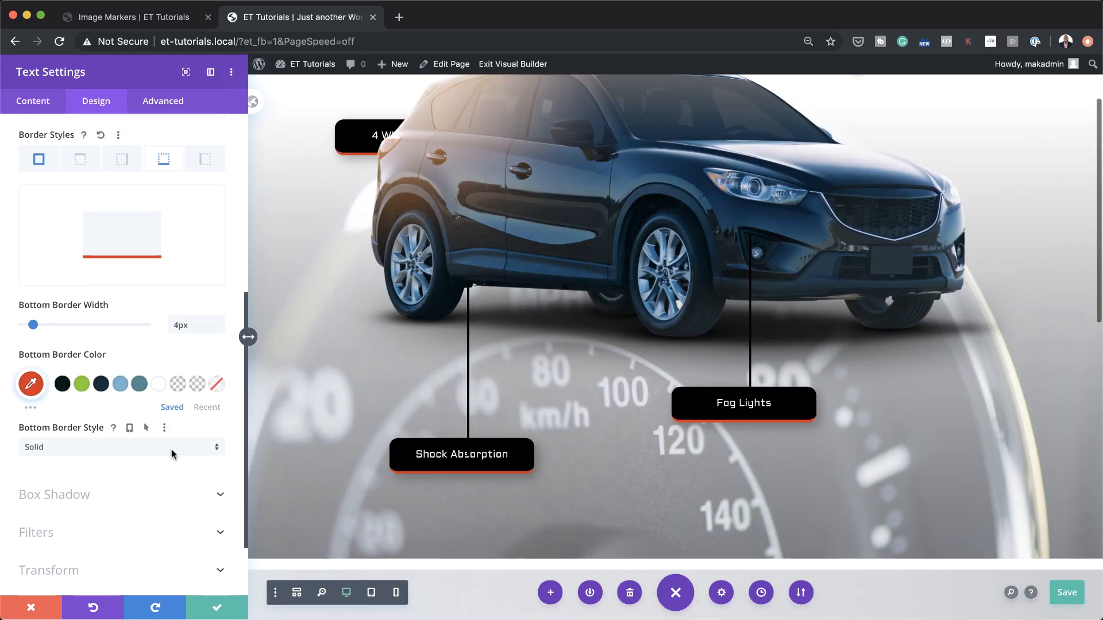
{"action": "scroll", "coordinate": [173, 453], "scroll_direction": "down", "scroll_amount": 2}
{"action": "scroll", "coordinate": [443, 384], "scroll_direction": "up", "scroll_amount": 3}
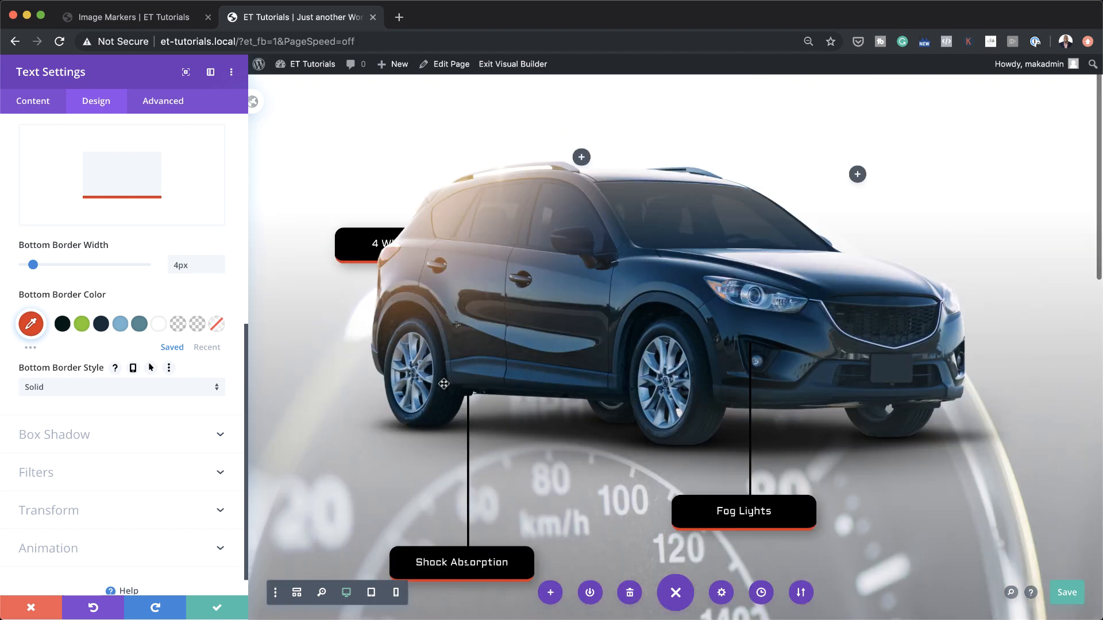
{"action": "key", "text": "shift+w"}
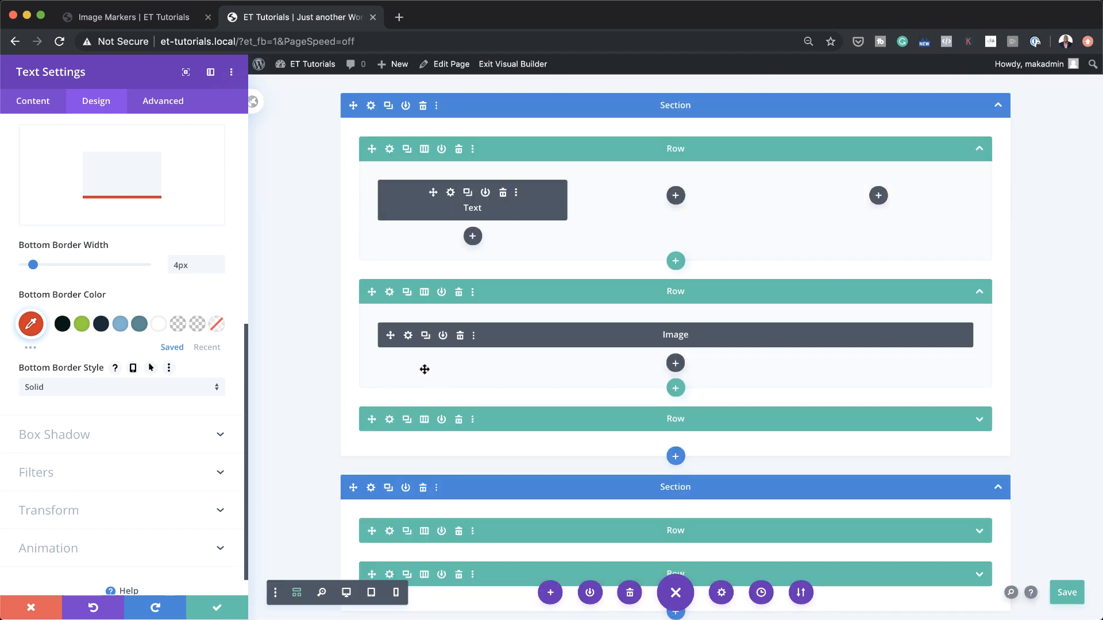
{"action": "left_click", "coordinate": [219, 610]}
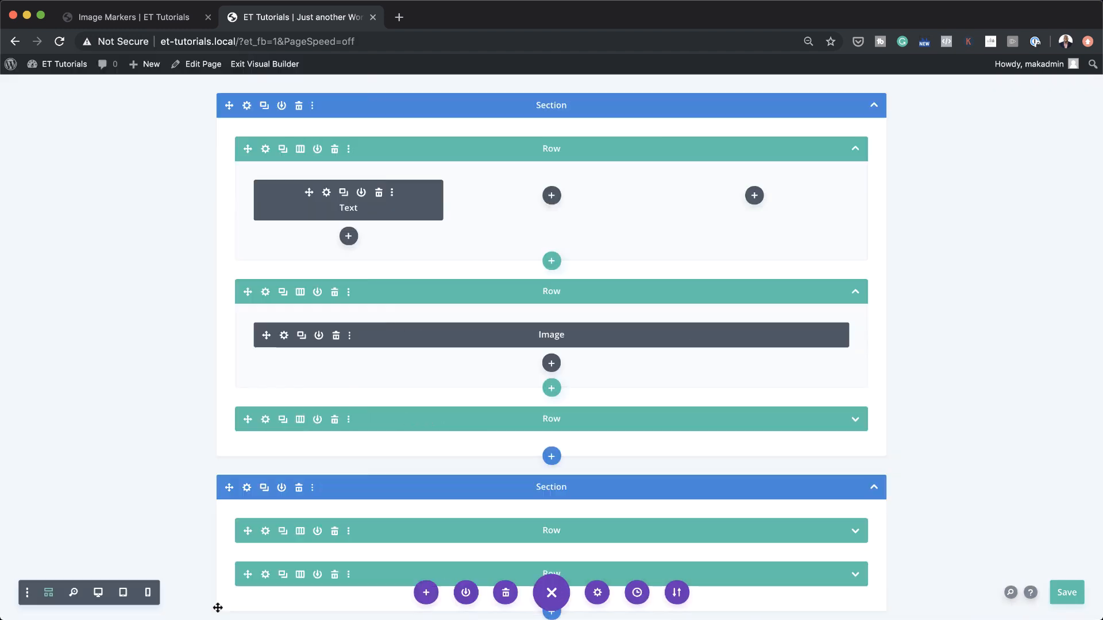
- Duplicate the first column's Text module twice, move the copies into the second and third columns, and preview them in desktop view
{"action": "left_click", "coordinate": [345, 193]}
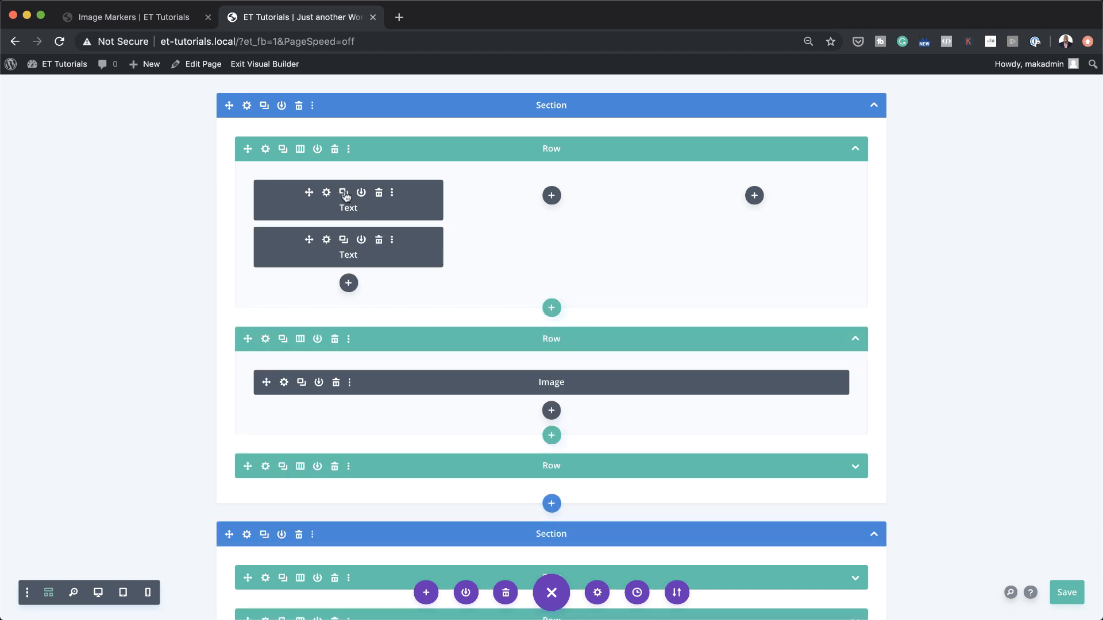
{"action": "left_click", "coordinate": [345, 193]}
{"action": "left_click_drag", "start_coordinate": [309, 239], "coordinate": [522, 201]}
{"action": "left_click_drag", "start_coordinate": [309, 239], "coordinate": [665, 198]}
{"action": "left_click", "coordinate": [98, 593]}
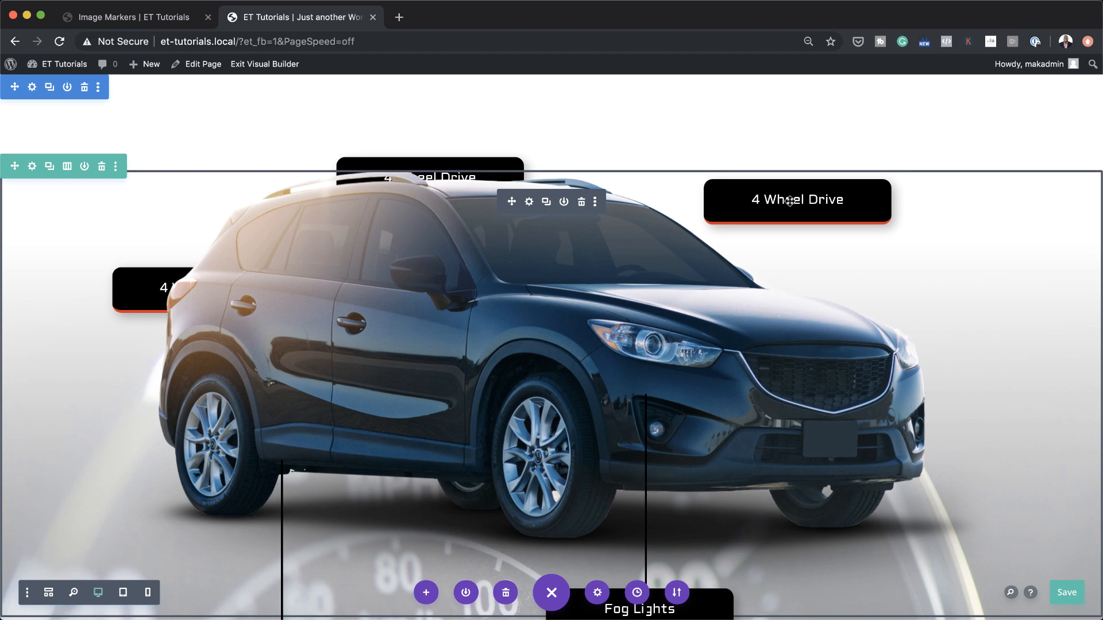
- In wireframe view, add a Divider module below the first column's Text module
{"action": "left_click", "coordinate": [48, 594]}
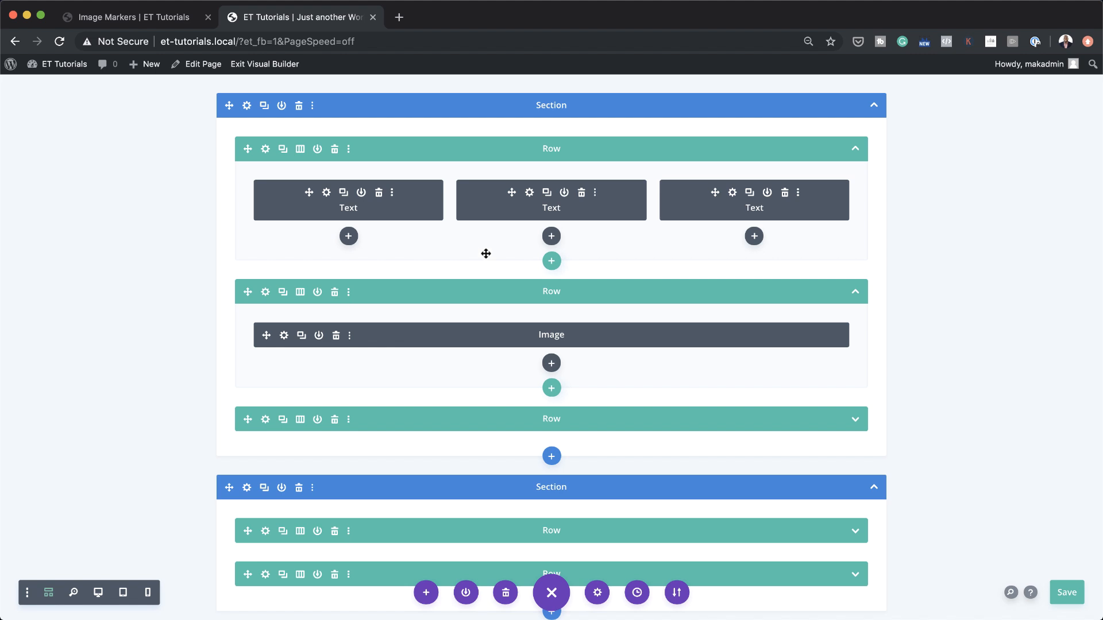
{"action": "left_click", "coordinate": [349, 237]}
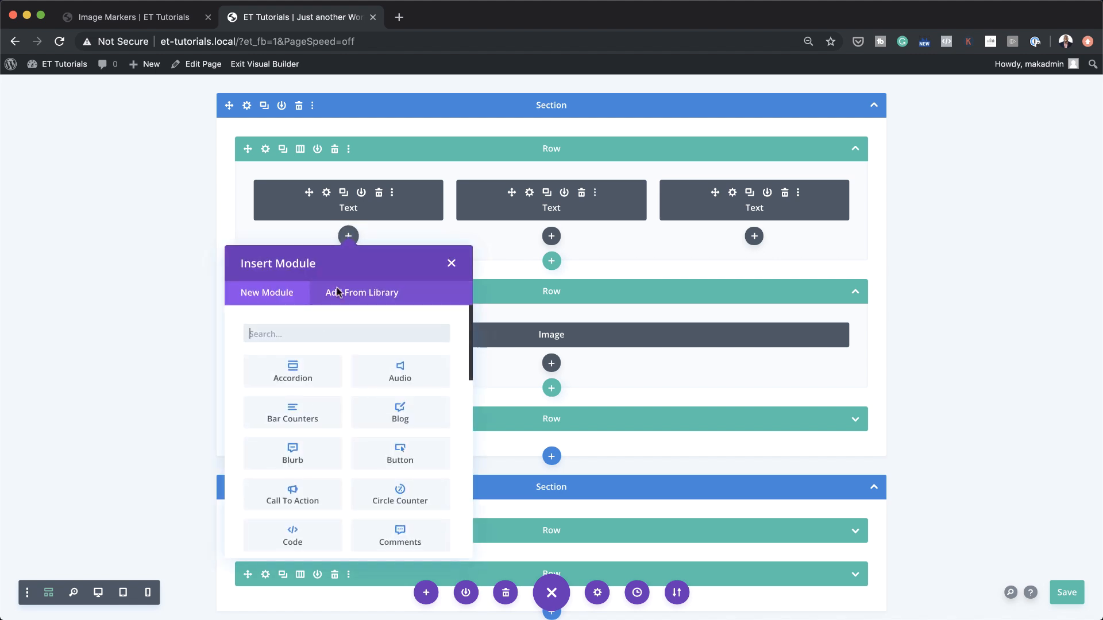
{"action": "left_click", "coordinate": [321, 334]}
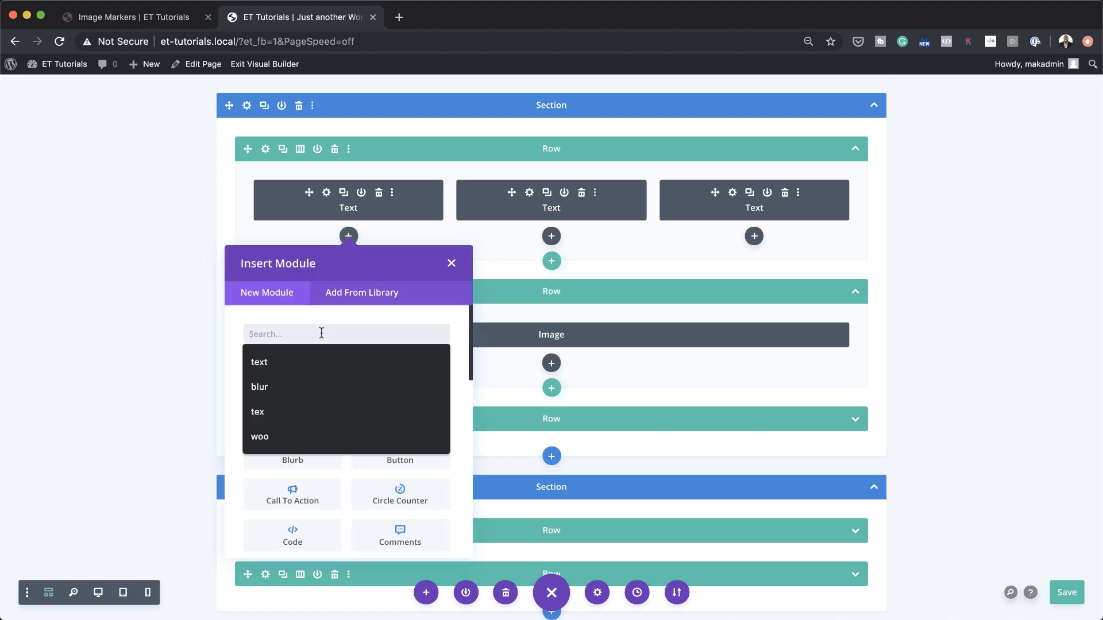
{"action": "type", "text": "div"}
{"action": "left_click", "coordinate": [319, 369]}
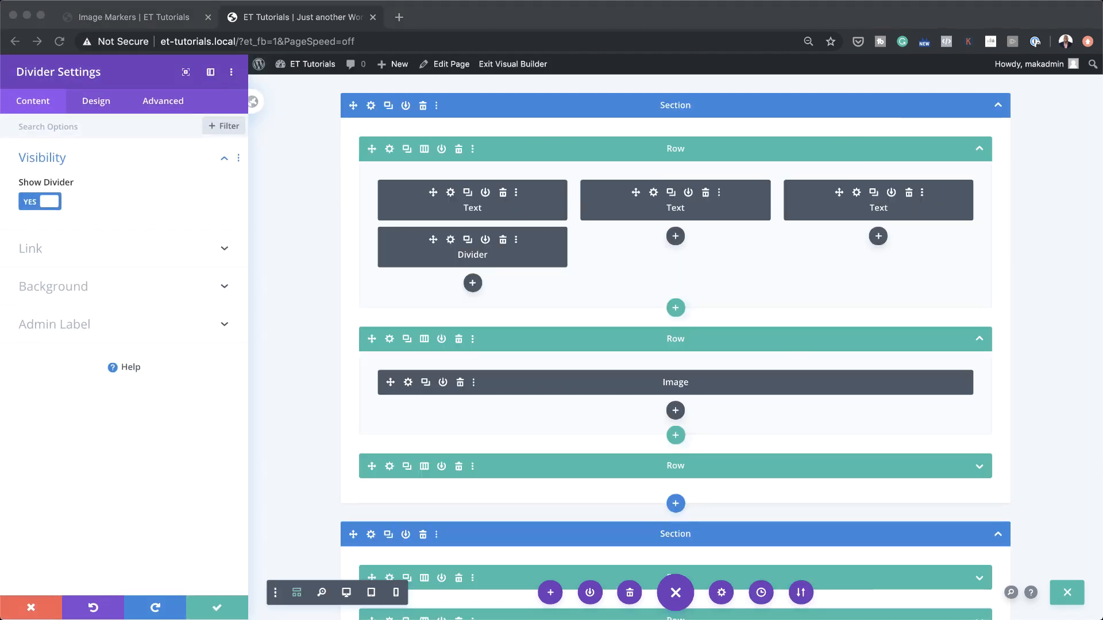
- Set the divider's line color to white
{"action": "left_click", "coordinate": [102, 104]}
{"action": "left_click", "coordinate": [102, 104]}
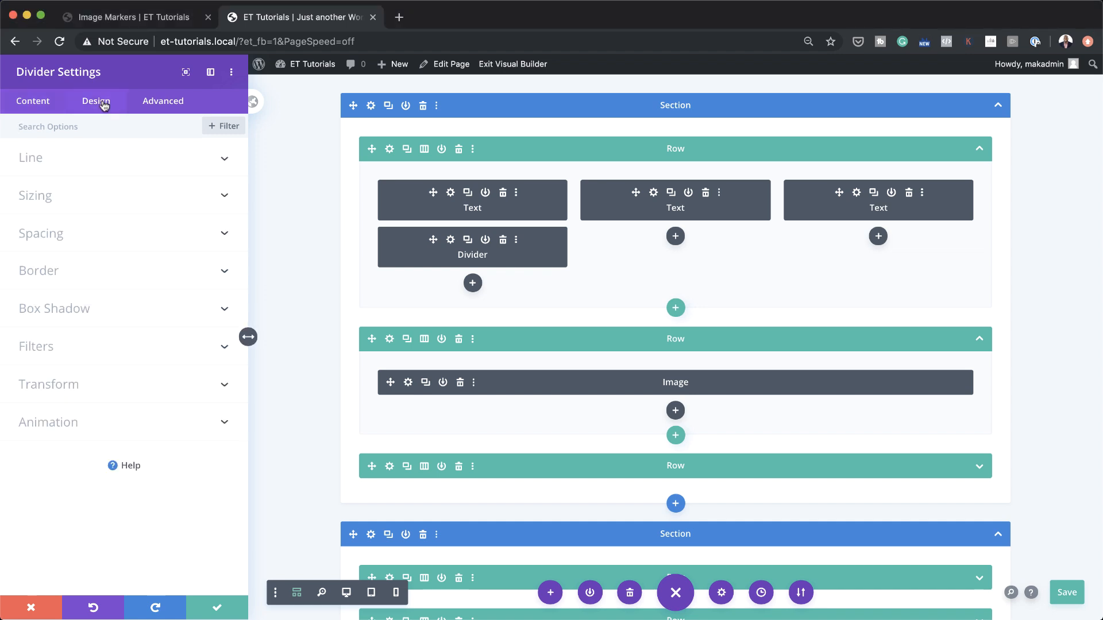
{"action": "left_click", "coordinate": [53, 160]}
{"action": "left_click", "coordinate": [31, 212]}
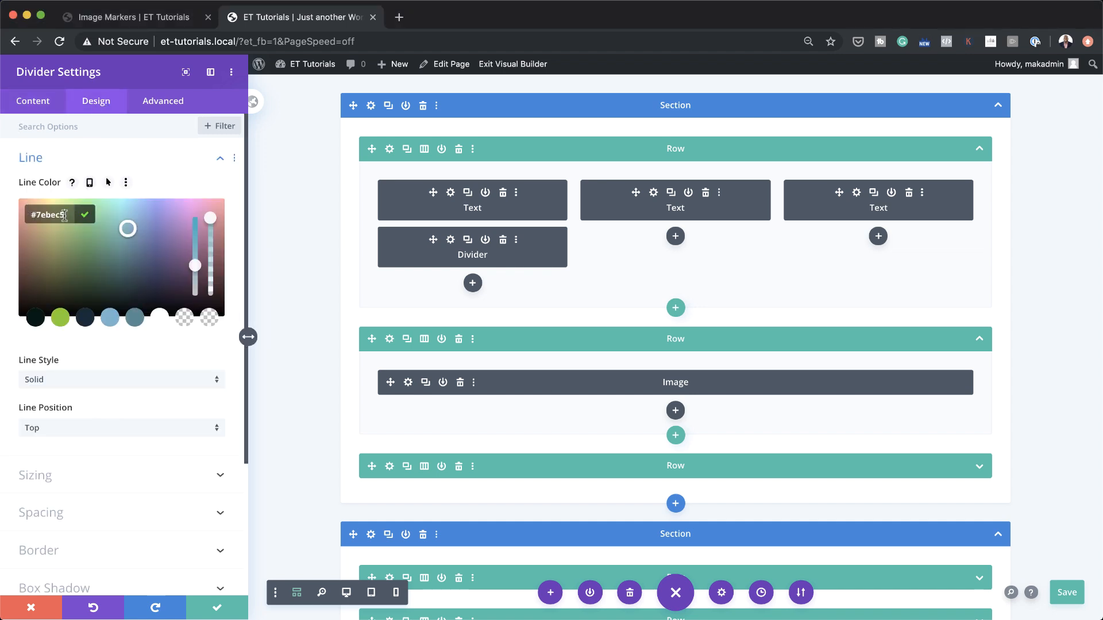
{"action": "left_click", "coordinate": [159, 316]}
{"action": "left_click", "coordinate": [44, 160]}
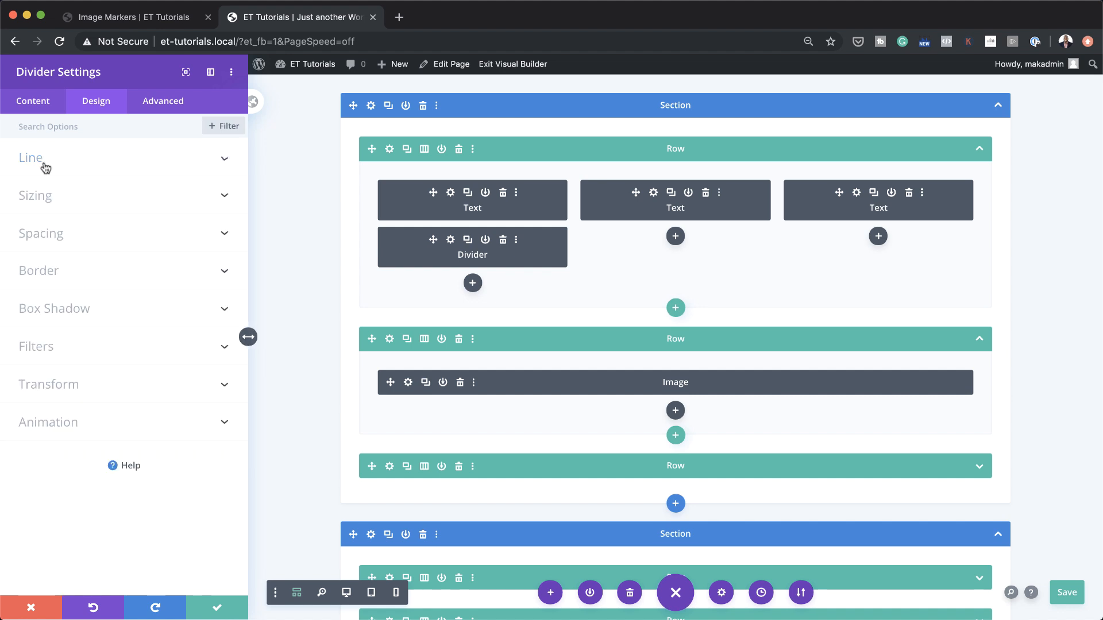
- Set the divider weight to 3px
{"action": "left_click", "coordinate": [49, 198]}
{"action": "left_click", "coordinate": [182, 177]}
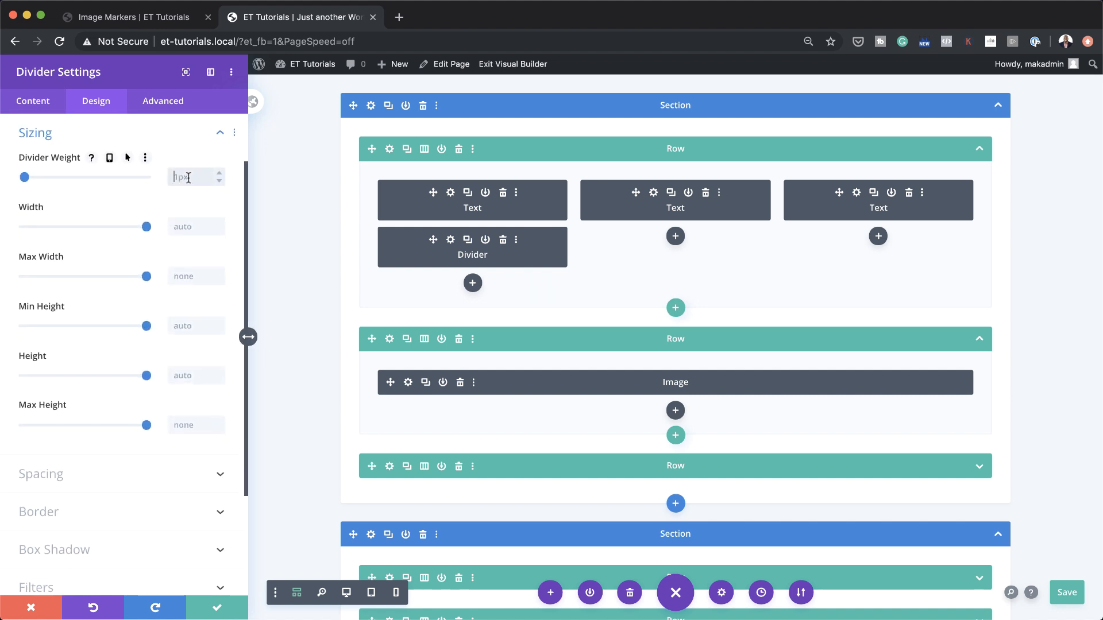
{"action": "type", "text": "3px"}
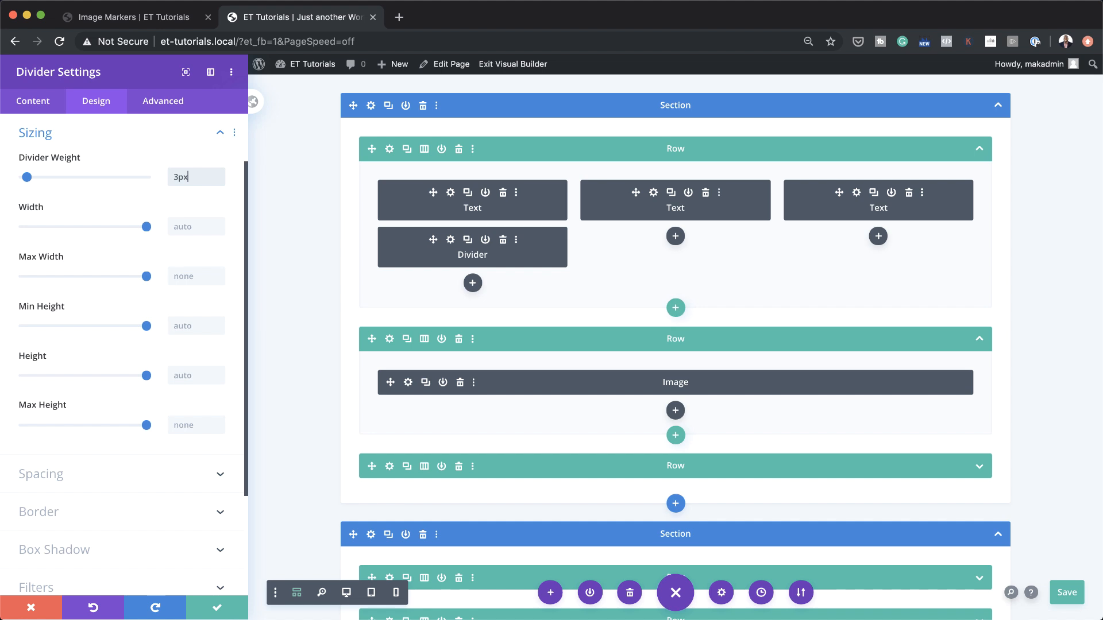
- Set the divider's width to 20vw and its module alignment to center
{"action": "key", "text": "super+Tab"}
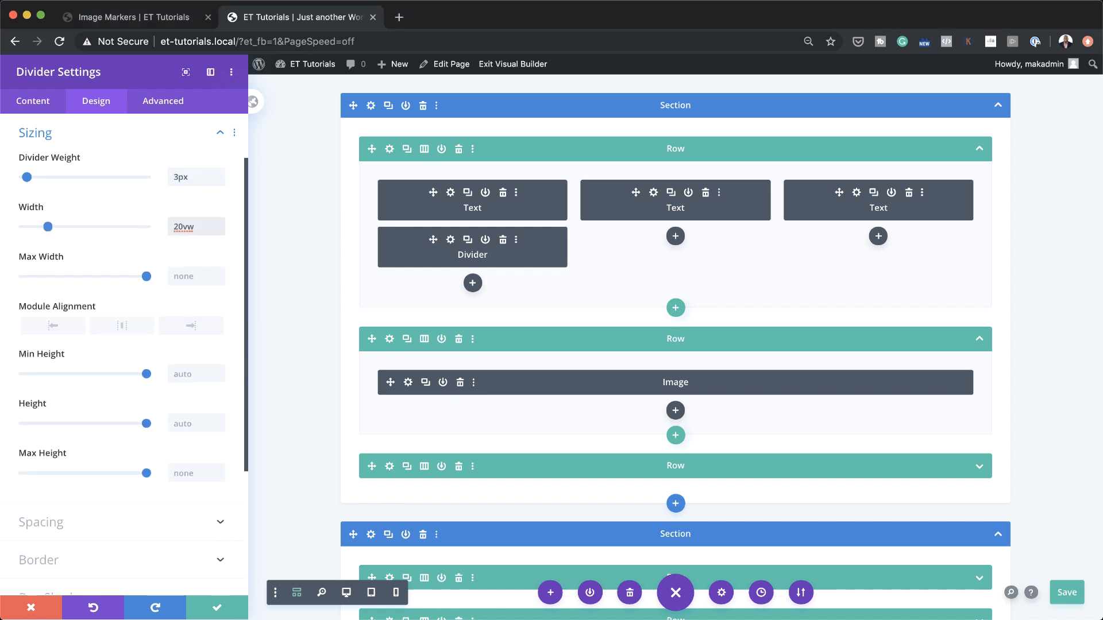
{"action": "left_click", "coordinate": [122, 329]}
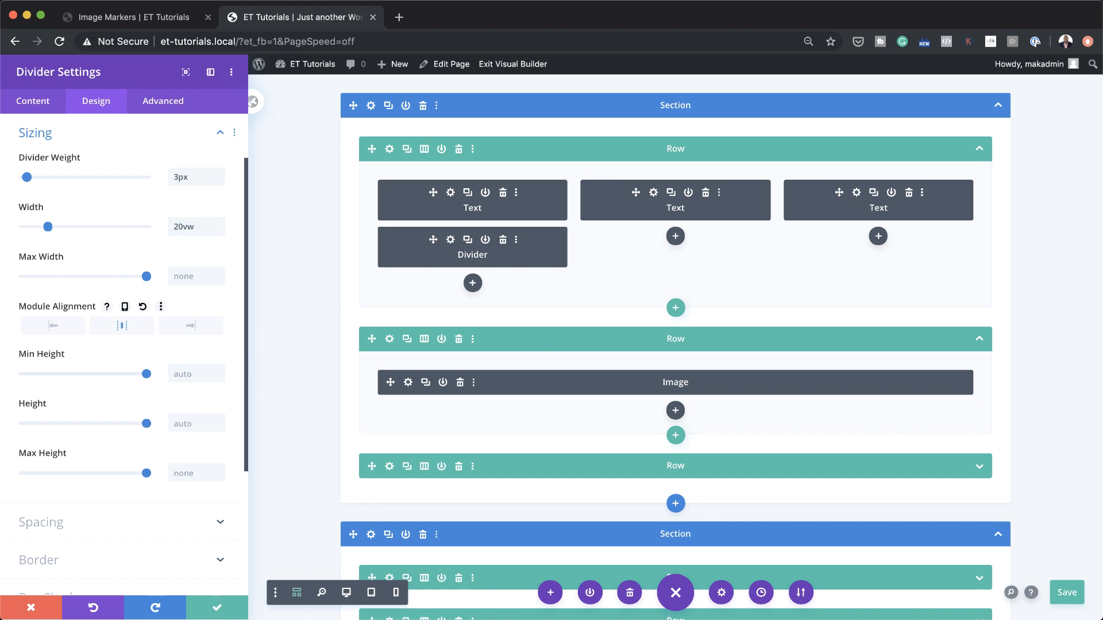
{"action": "key", "text": "super+Tab"}
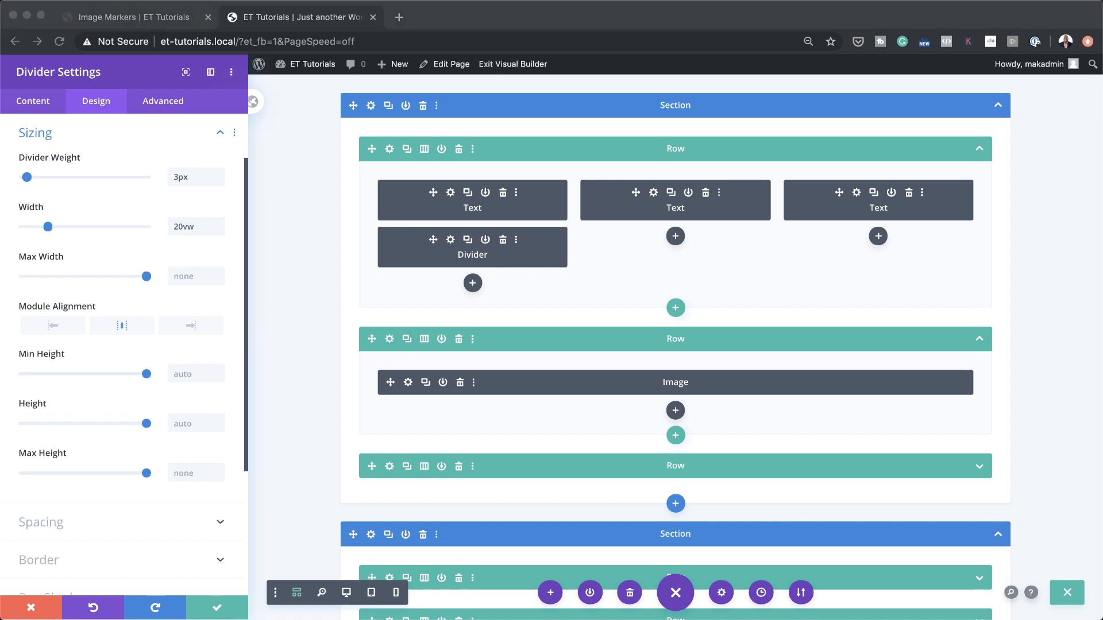
- Set the divider's top margin to 7vw and preview the page in desktop view
{"action": "left_click", "coordinate": [62, 524]}
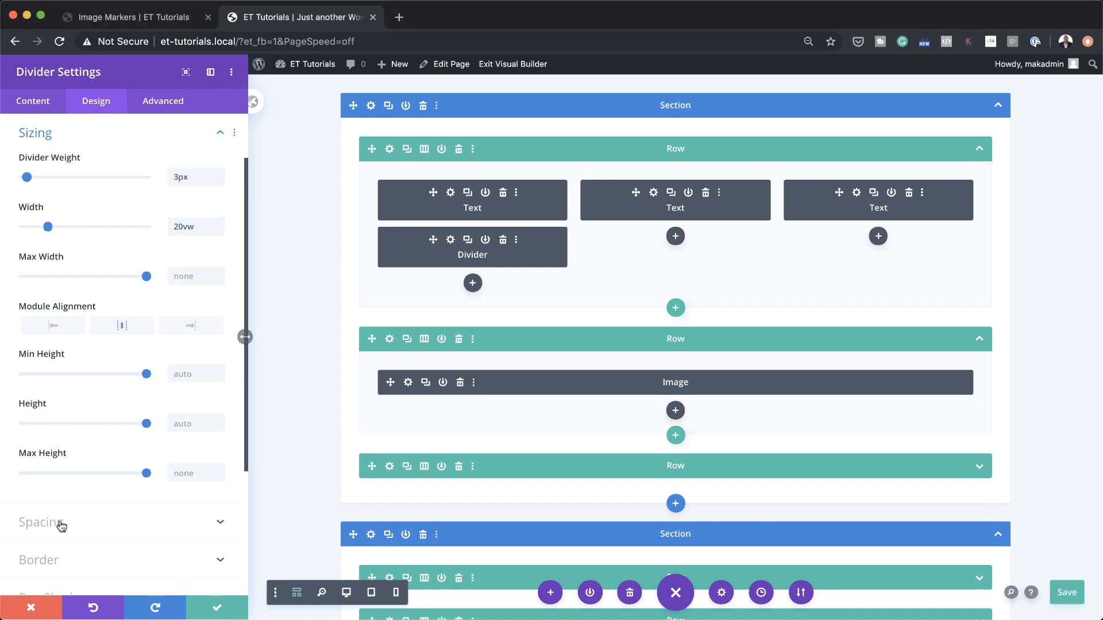
{"action": "left_click", "coordinate": [40, 247]}
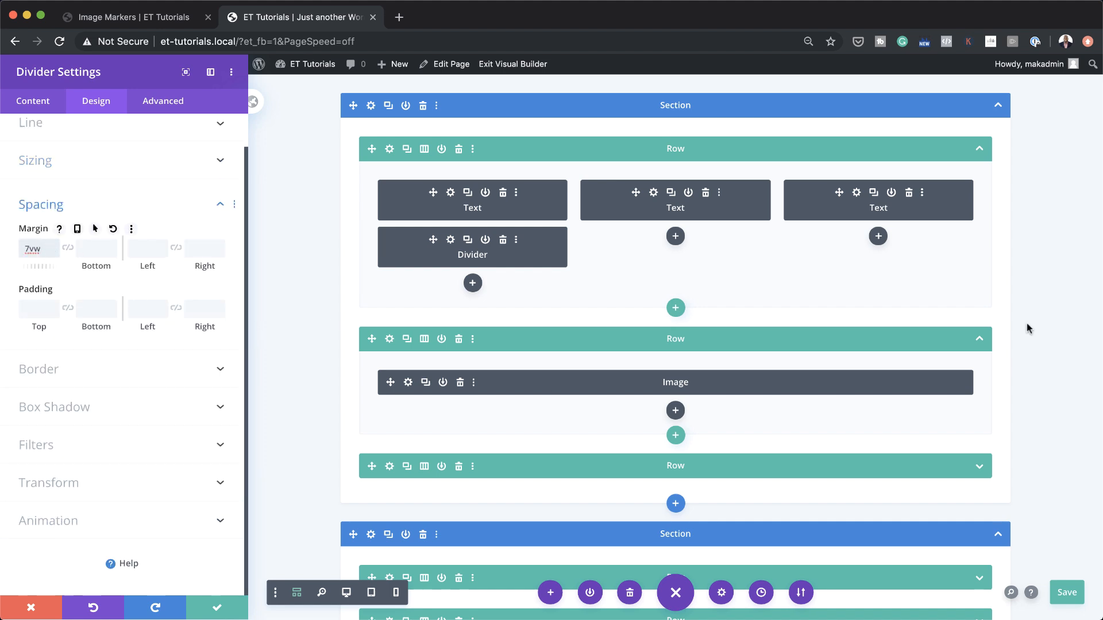
{"action": "left_click", "coordinate": [347, 593]}
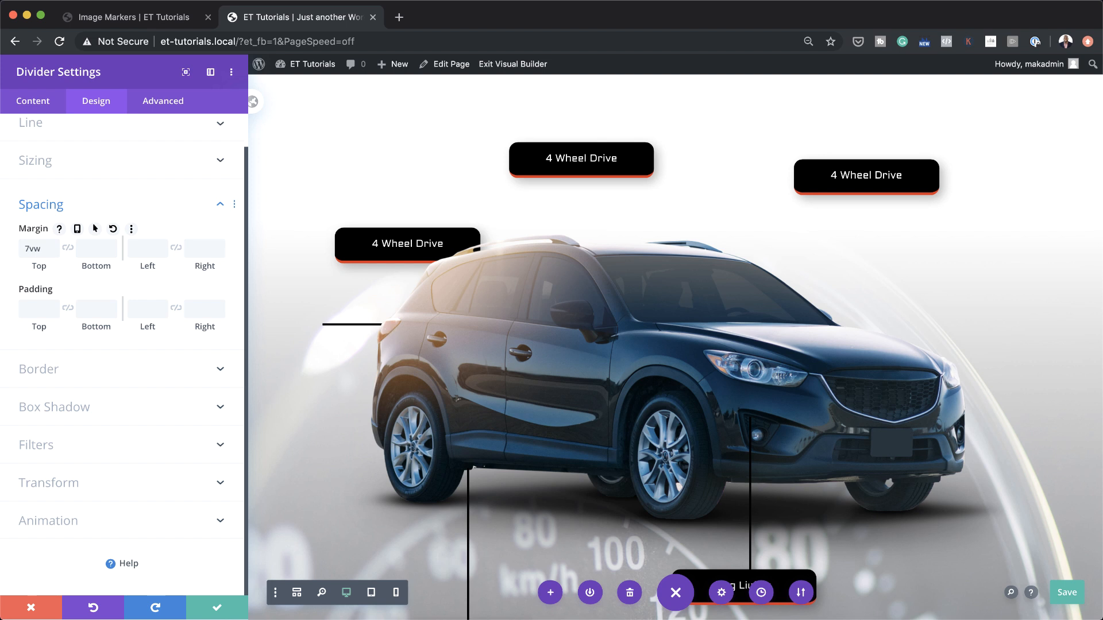
- Rotate the divider 90deg with the first rotation value of its transform options and save the module settings
{"action": "left_click", "coordinate": [71, 488]}
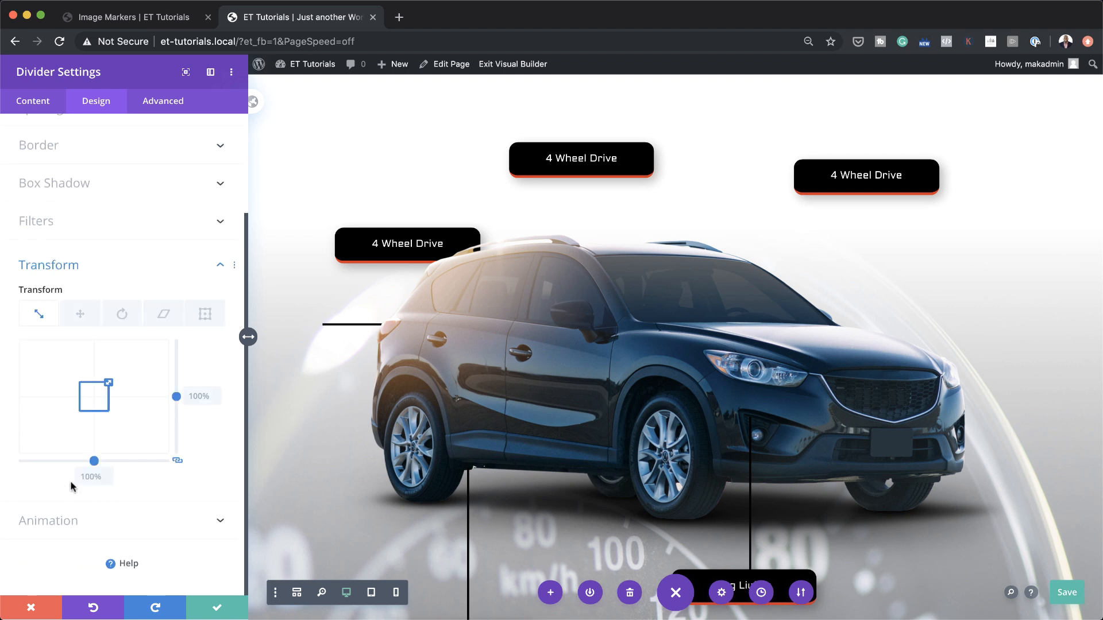
{"action": "left_click", "coordinate": [120, 316]}
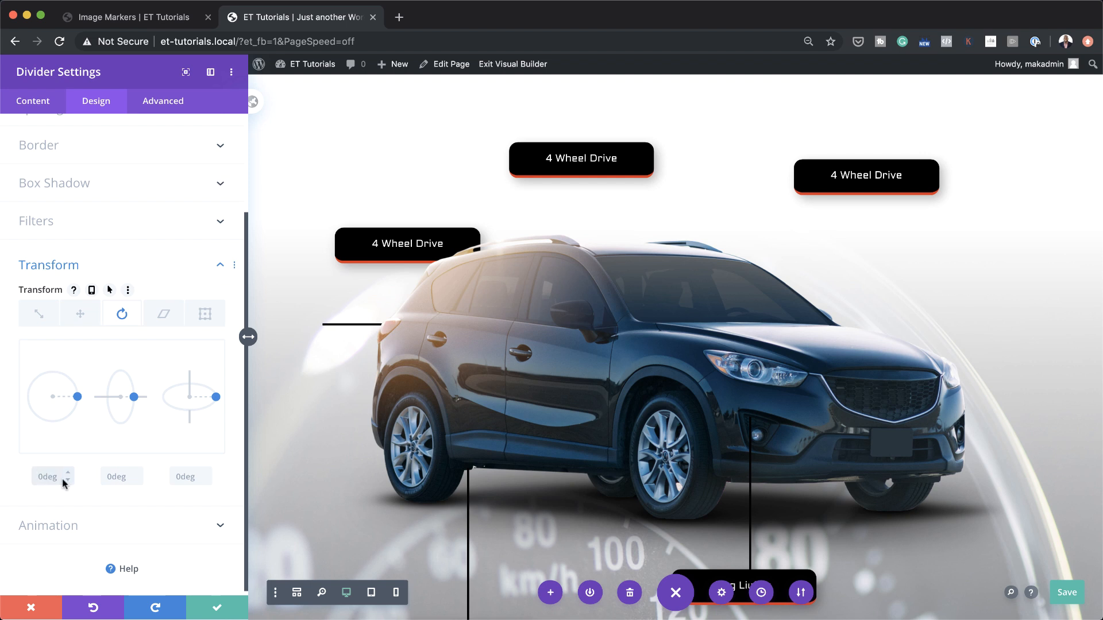
{"action": "type", "text": "90deg"}
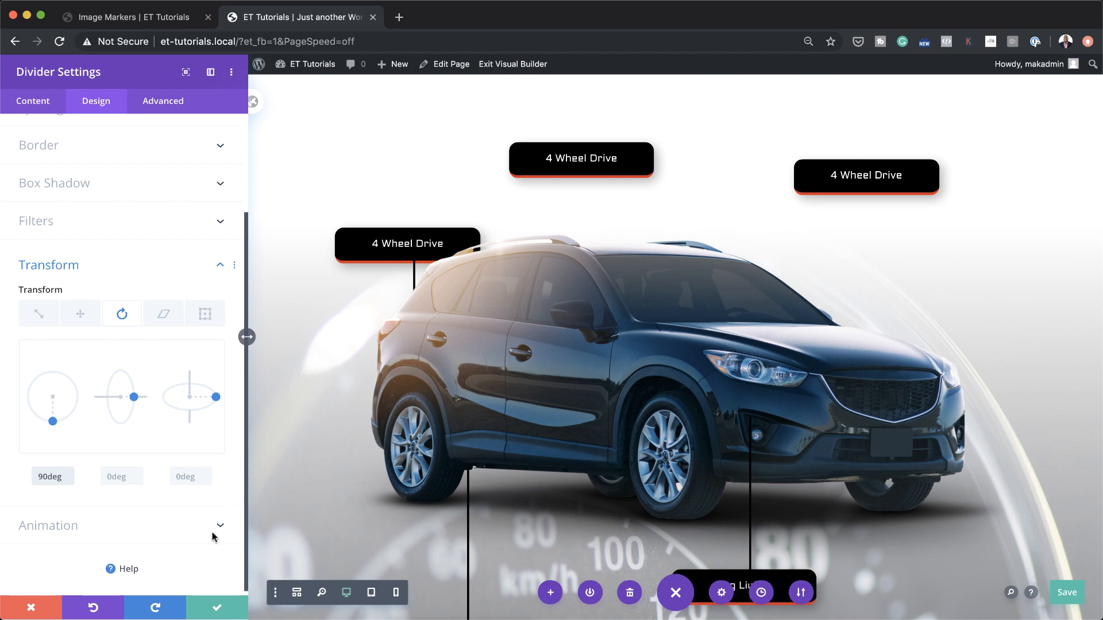
{"action": "left_click", "coordinate": [219, 610]}
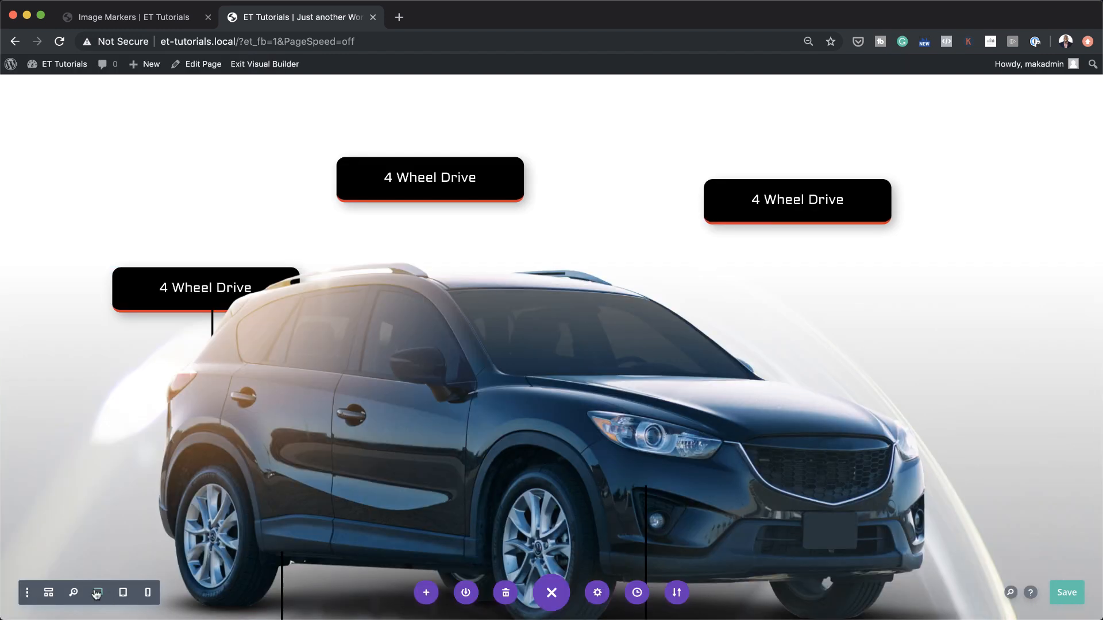
- Duplicate the divider twice in wireframe view, move the copies below the second and third columns' Text modules, and preview in desktop view
{"action": "left_click", "coordinate": [48, 594]}
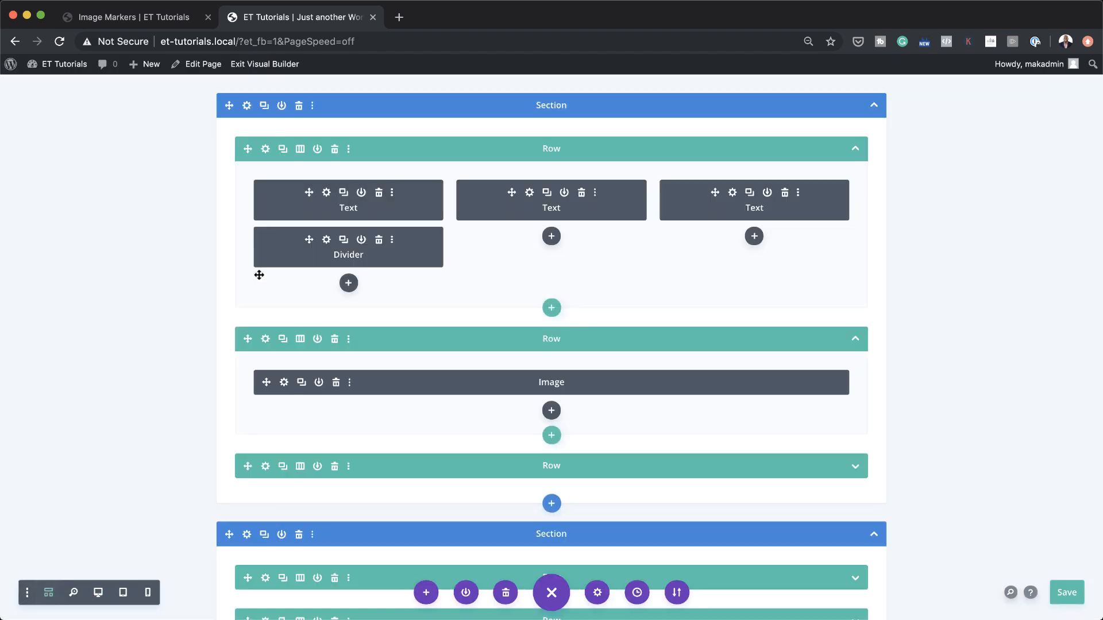
{"action": "left_click", "coordinate": [344, 240]}
{"action": "left_click", "coordinate": [344, 240]}
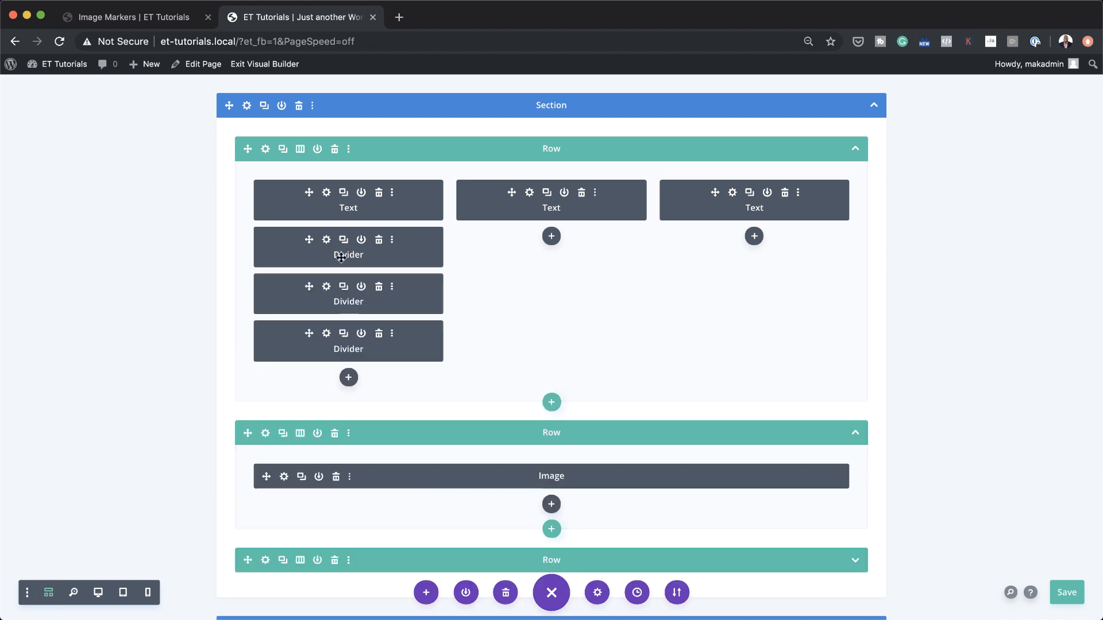
{"action": "left_click_drag", "start_coordinate": [308, 290], "coordinate": [540, 252]}
{"action": "left_click_drag", "start_coordinate": [310, 288], "coordinate": [718, 244]}
{"action": "left_click", "coordinate": [98, 592]}
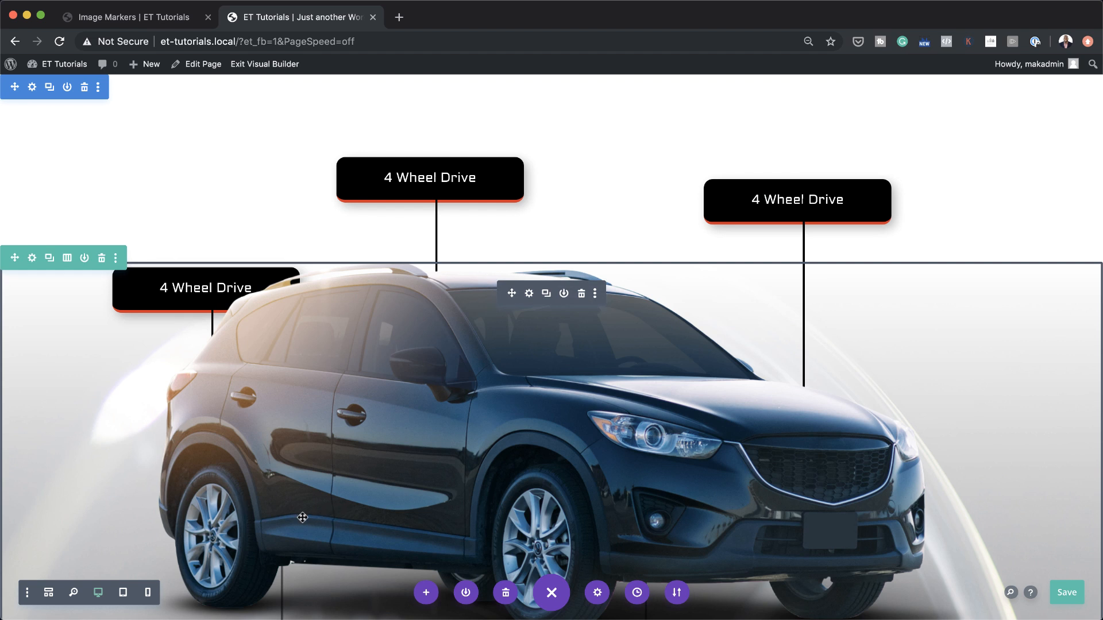
- In wireframe view, insert a row with two equal columns below the marker row, without a module, and open its settings
{"action": "left_click", "coordinate": [49, 594]}
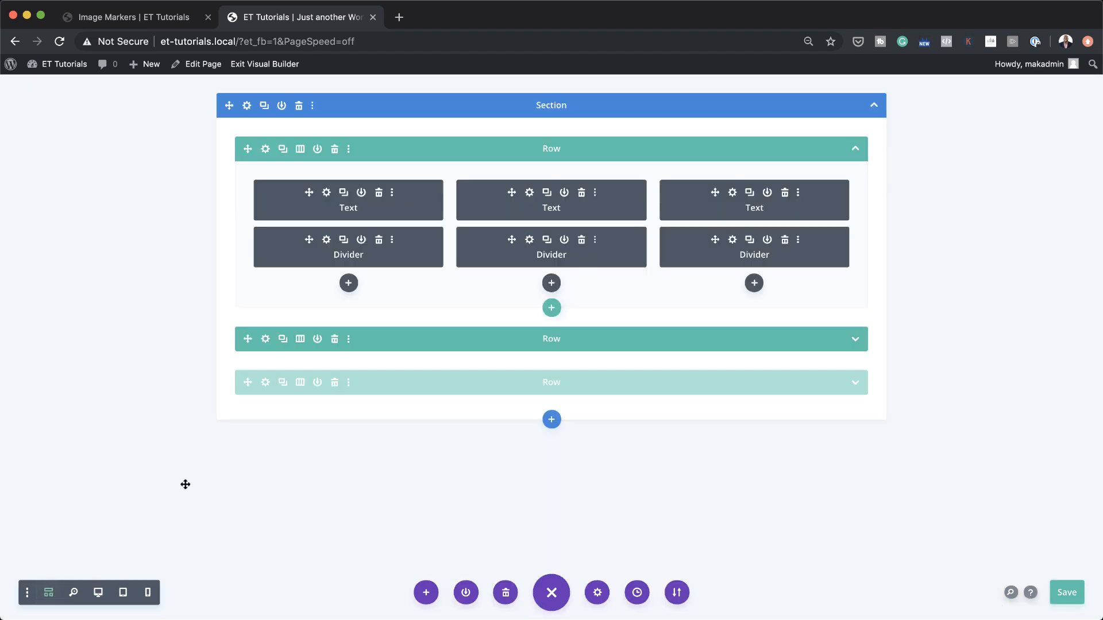
{"action": "left_click", "coordinate": [551, 309]}
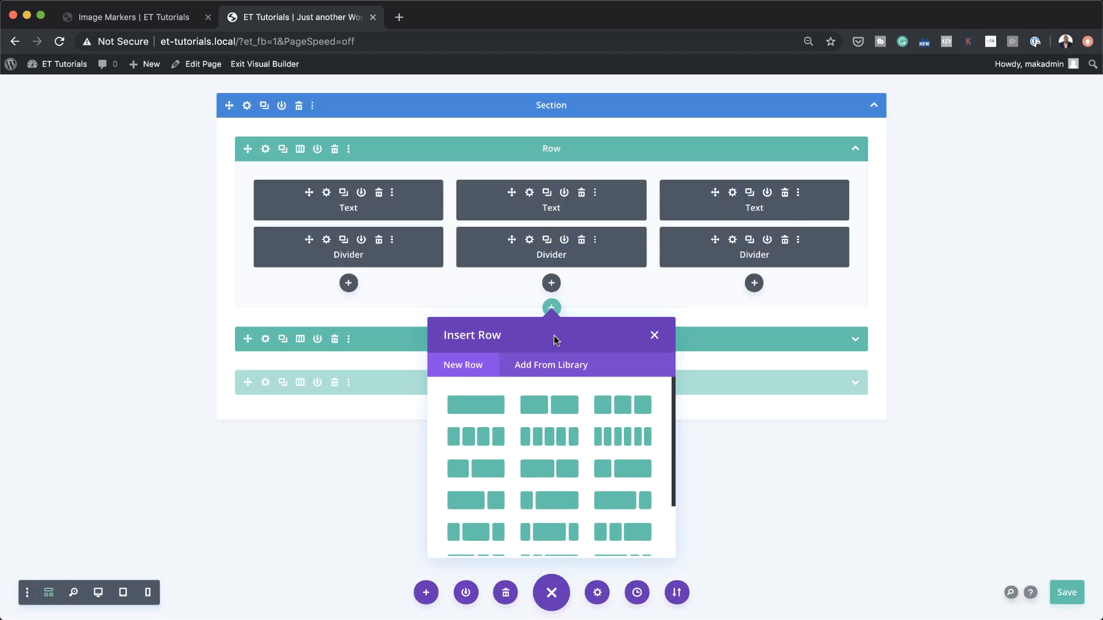
{"action": "left_click", "coordinate": [564, 405]}
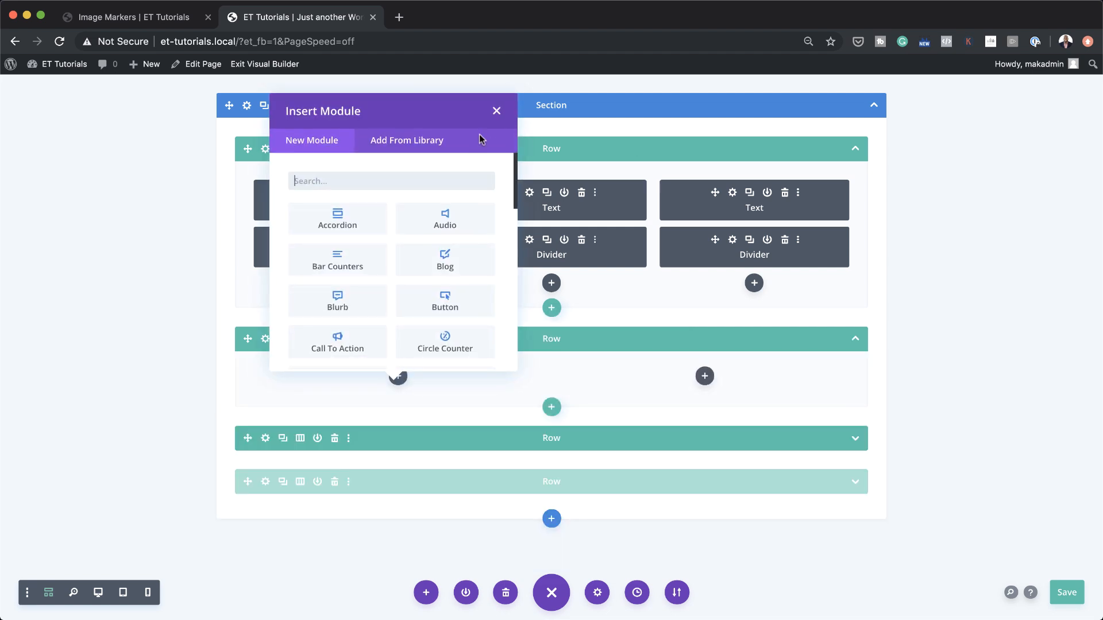
{"action": "left_click", "coordinate": [496, 112]}
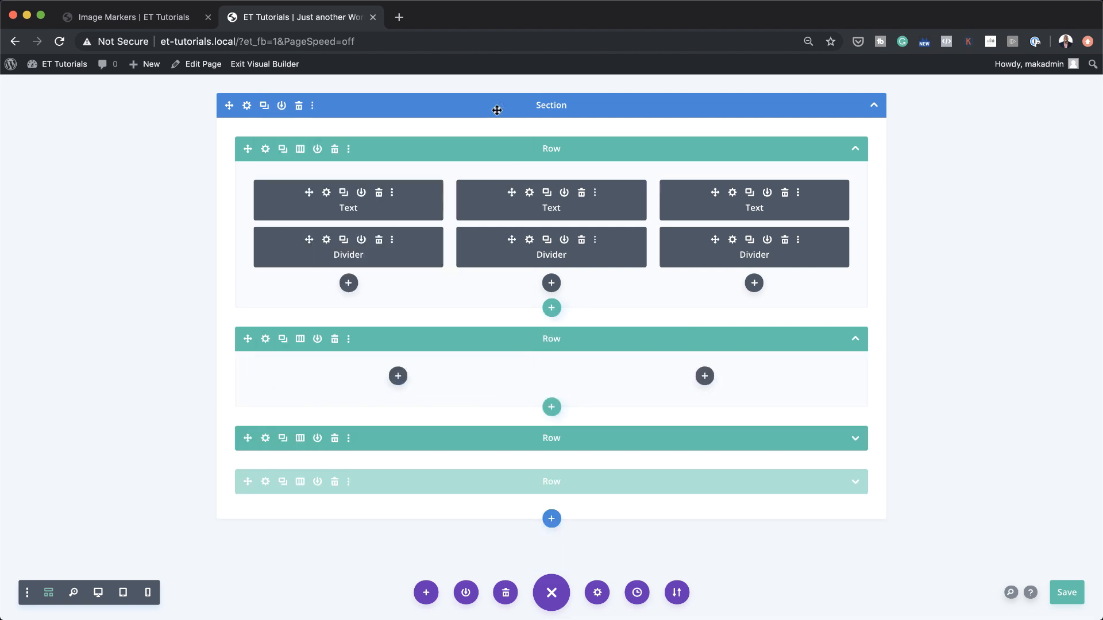
{"action": "left_click", "coordinate": [265, 340]}
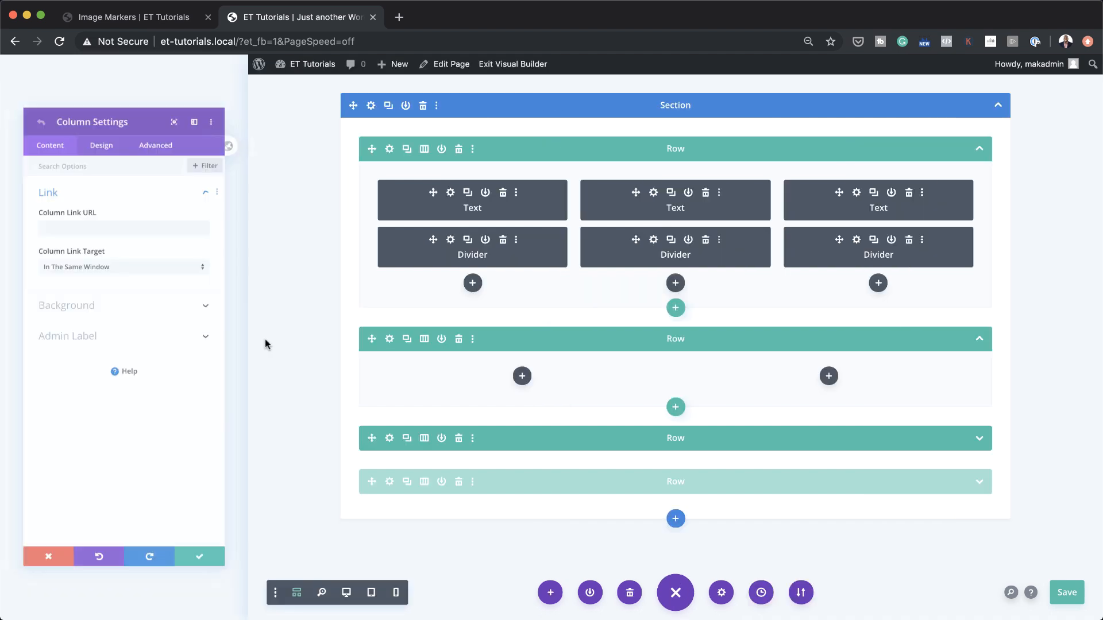
{"action": "left_click", "coordinate": [96, 102]}
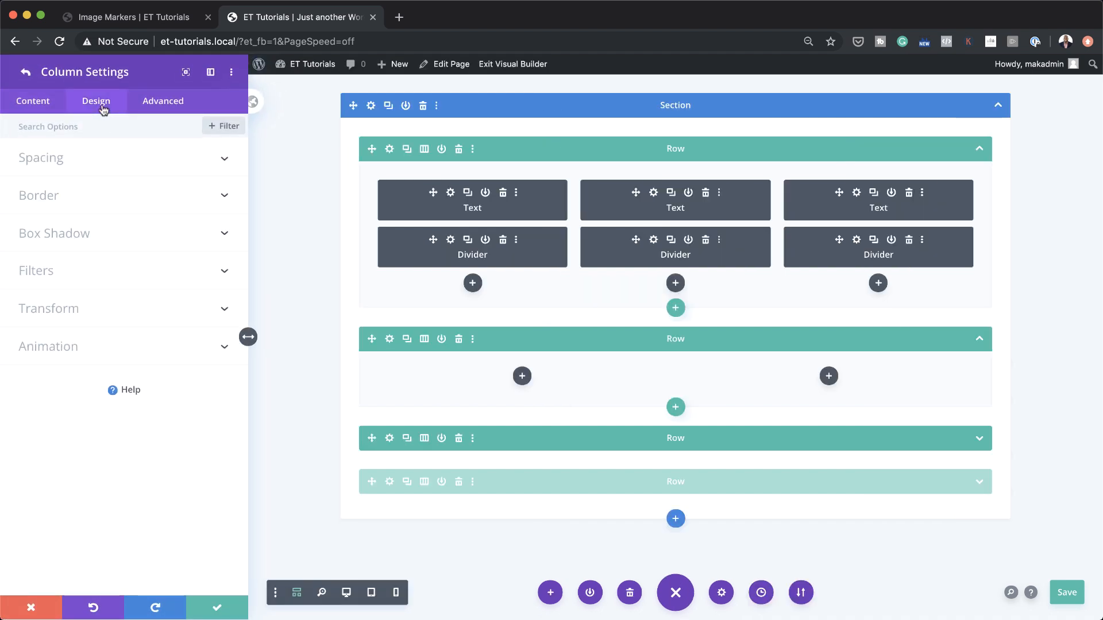
{"action": "left_click", "coordinate": [39, 157]}
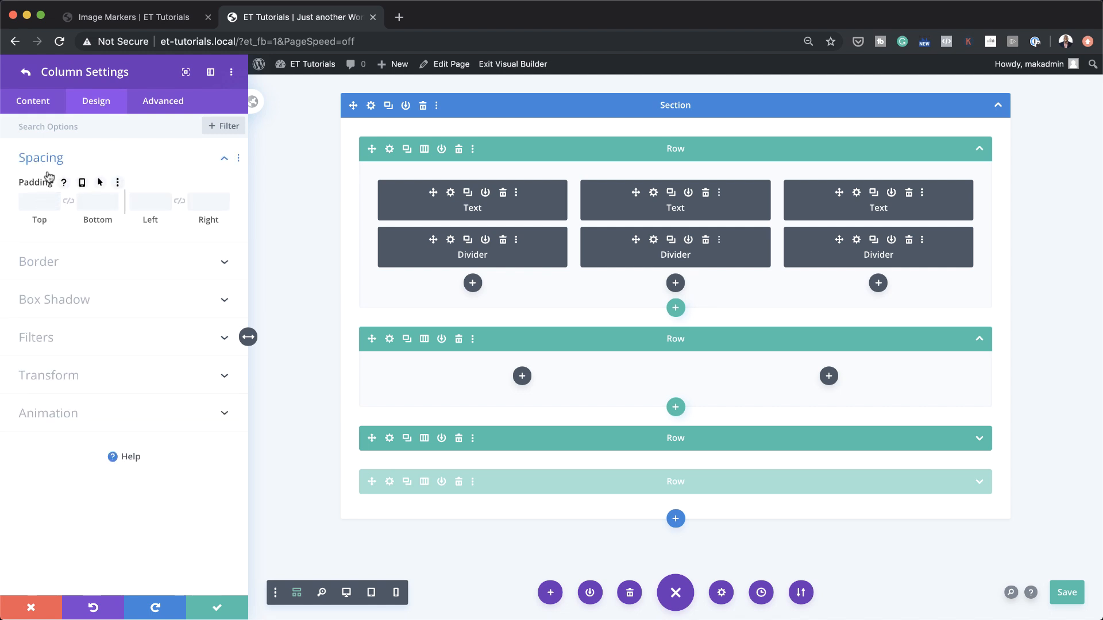
{"action": "left_click", "coordinate": [33, 101]}
{"action": "left_click", "coordinate": [25, 70]}
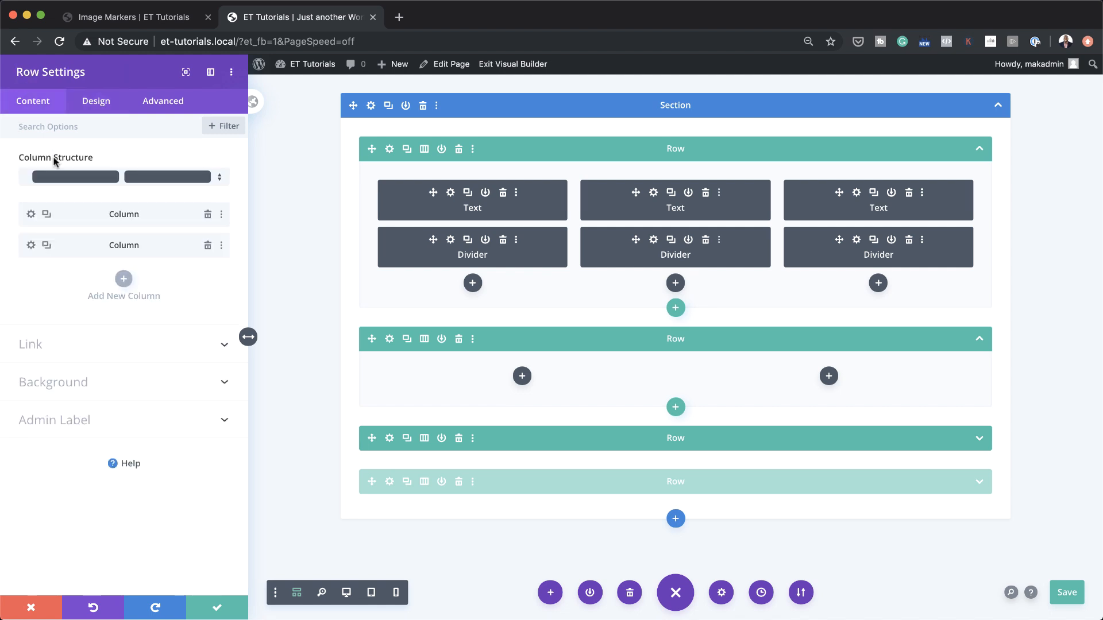
- Enable a custom gutter width of 1 for the new two-column row and set its width to 100%
{"action": "left_click", "coordinate": [96, 102]}
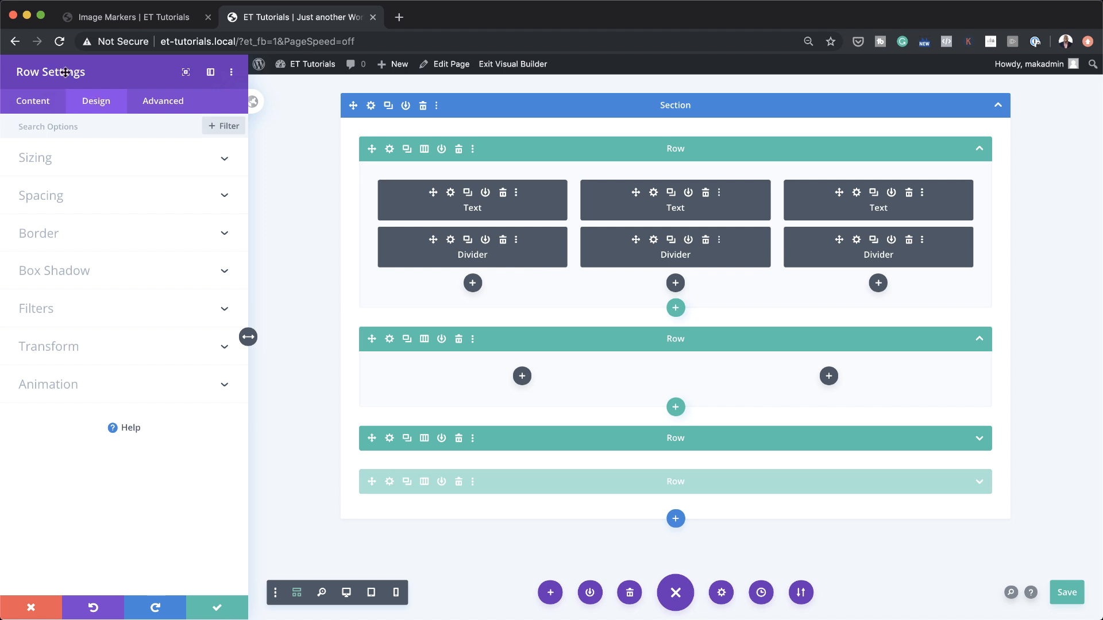
{"action": "left_click", "coordinate": [73, 164]}
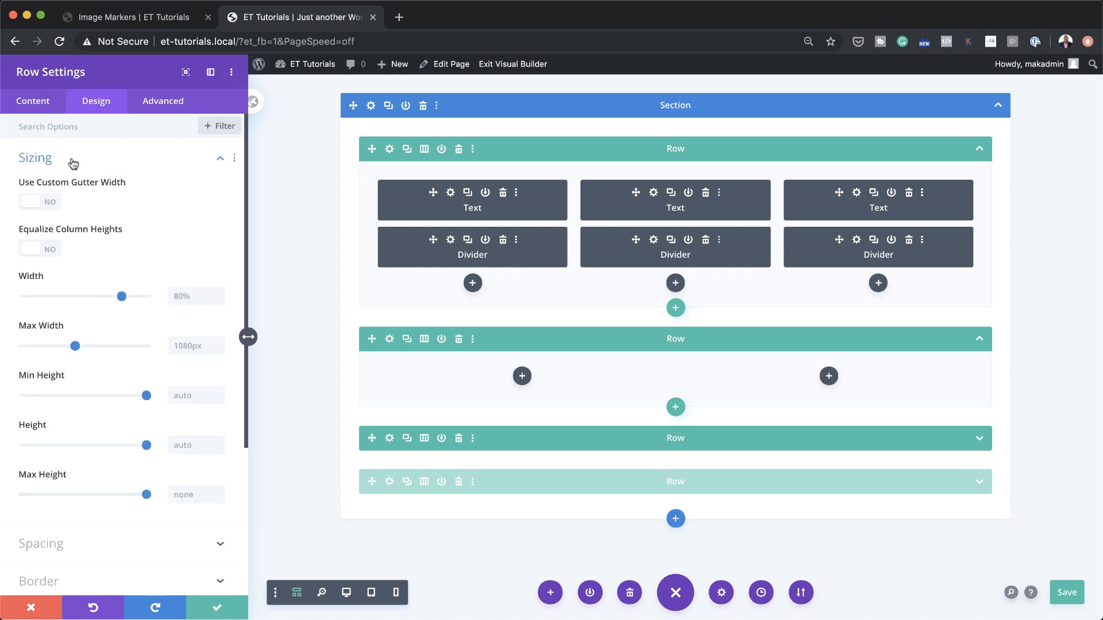
{"action": "left_click", "coordinate": [51, 203]}
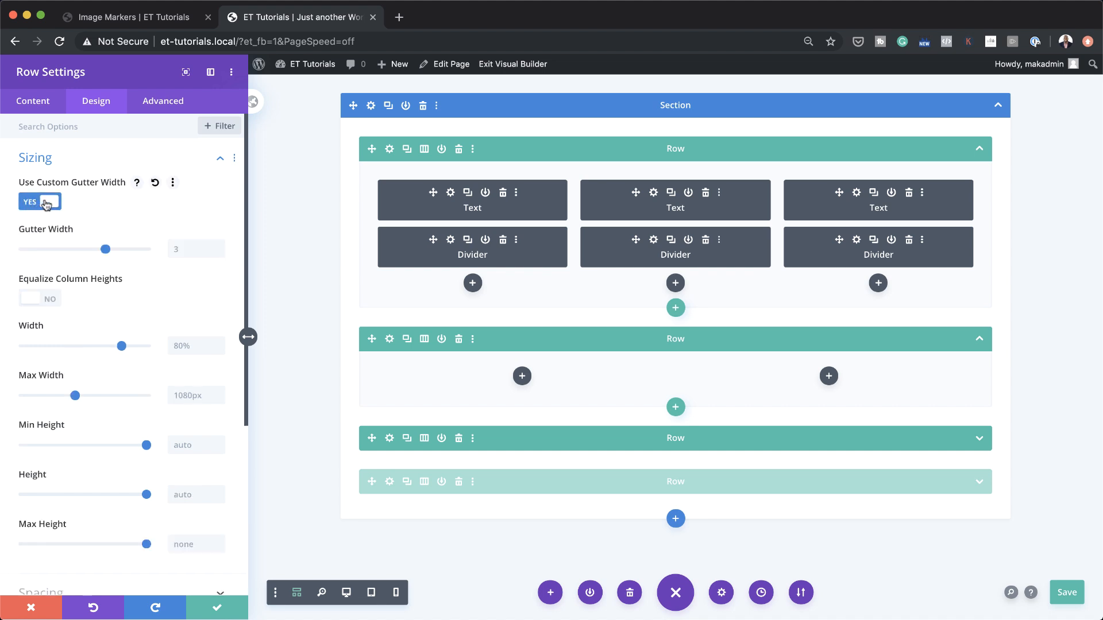
{"action": "left_click_drag", "start_coordinate": [111, 256], "coordinate": [8, 253]}
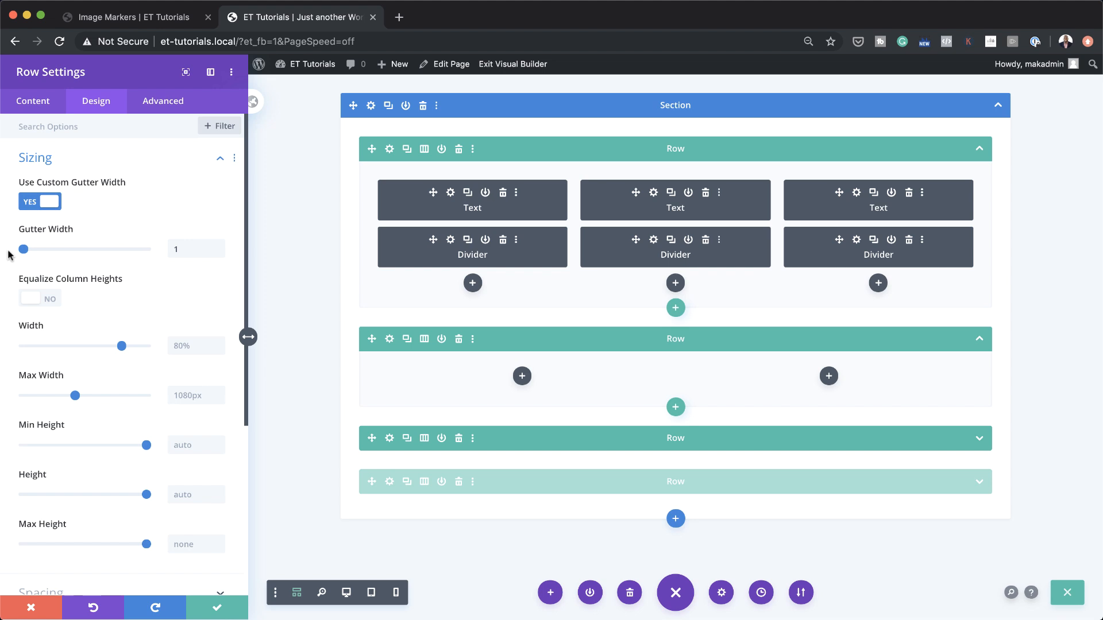
{"action": "left_click", "coordinate": [181, 341]}
{"action": "left_click", "coordinate": [185, 373]}
{"action": "left_click", "coordinate": [186, 396]}
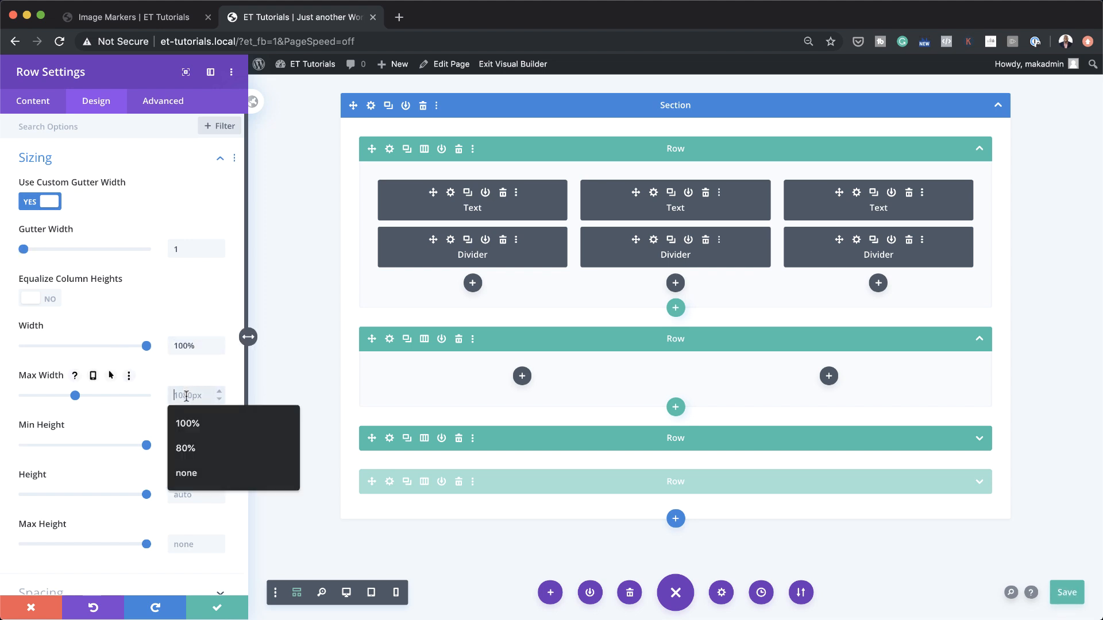
- Translate the new row's first column vertically by -8vw
{"action": "left_click", "coordinate": [50, 107]}
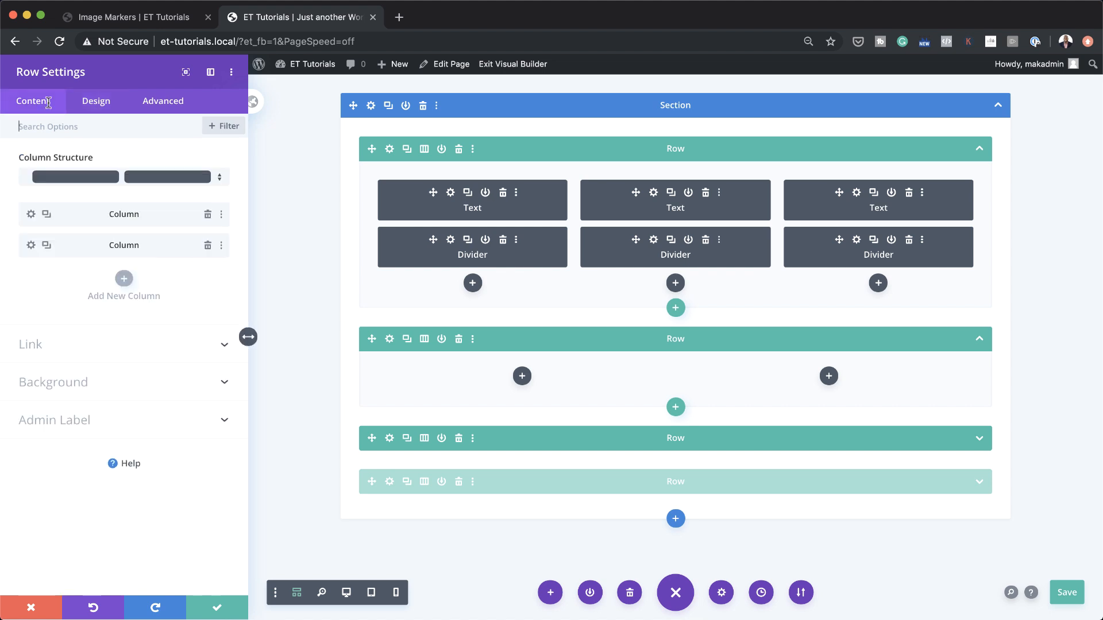
{"action": "left_click", "coordinate": [31, 214]}
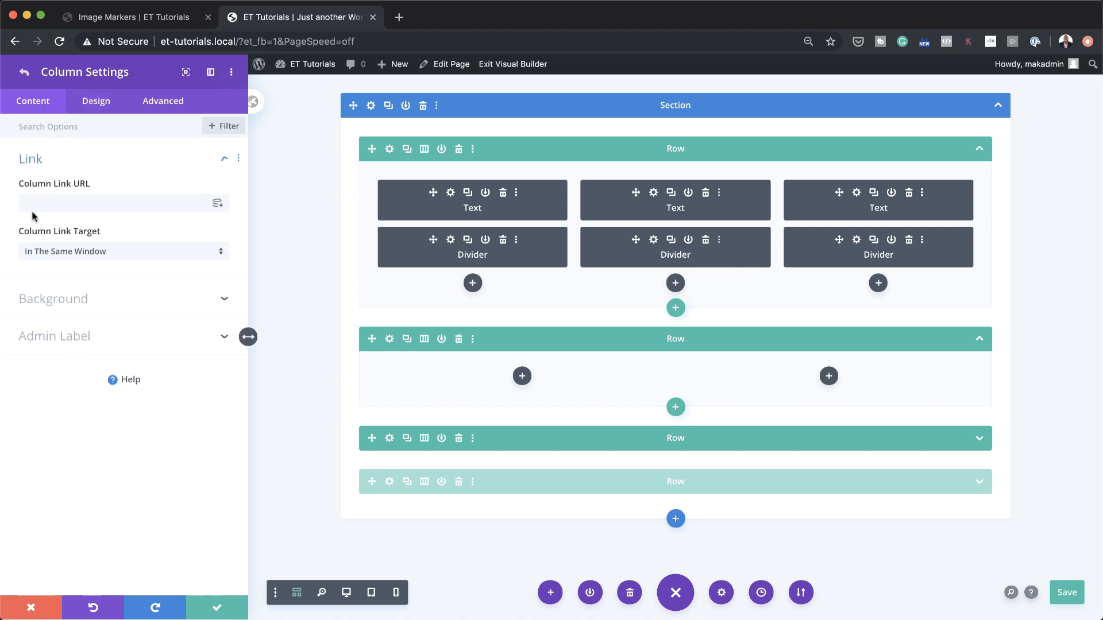
{"action": "left_click", "coordinate": [96, 101]}
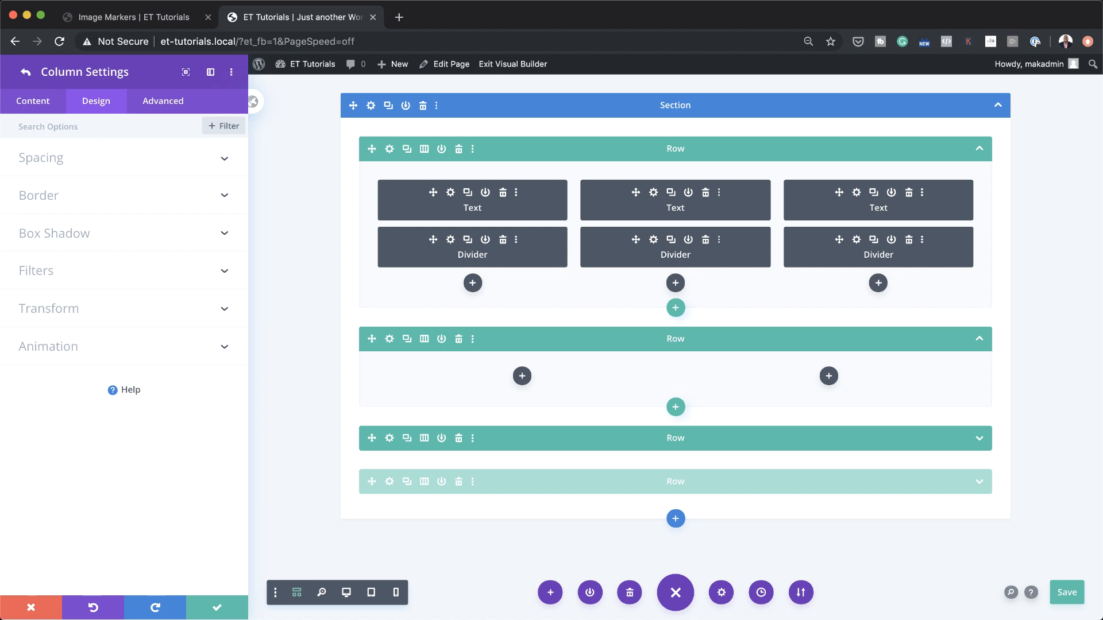
{"action": "left_click", "coordinate": [47, 309]}
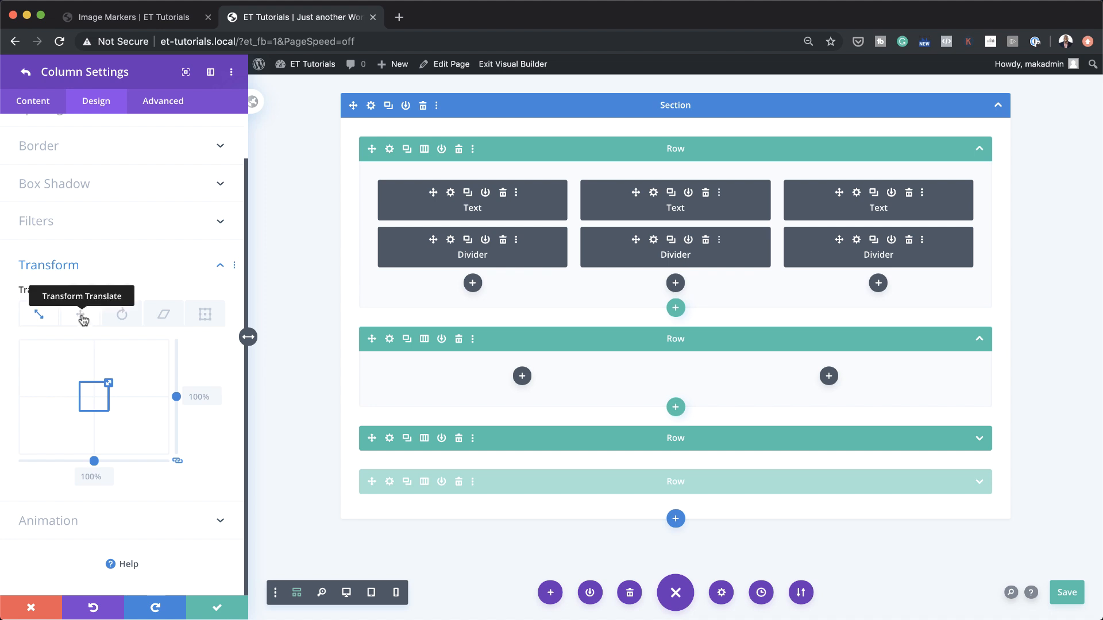
{"action": "left_click", "coordinate": [82, 317]}
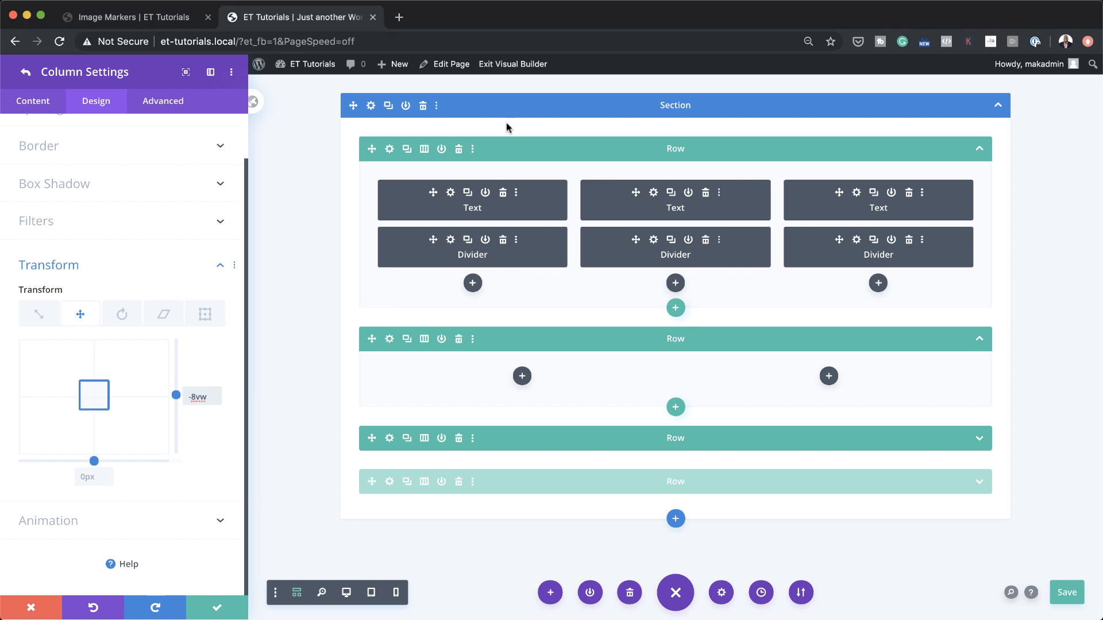
- Set the first column's Z Index to 10 and return to the row settings
{"action": "left_click", "coordinate": [163, 101]}
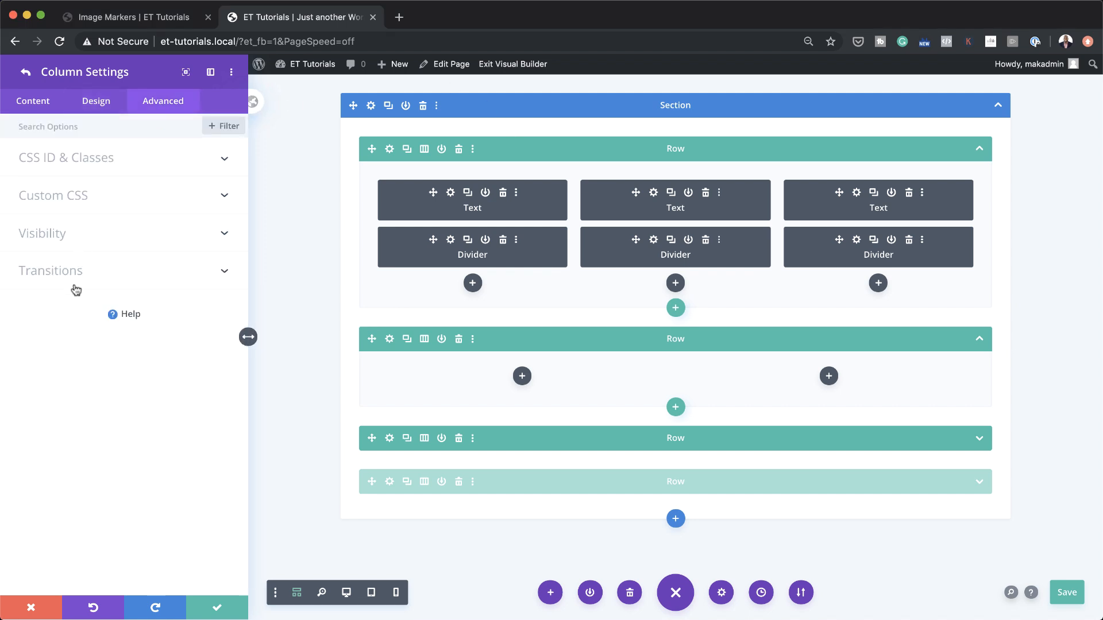
{"action": "left_click", "coordinate": [67, 239]}
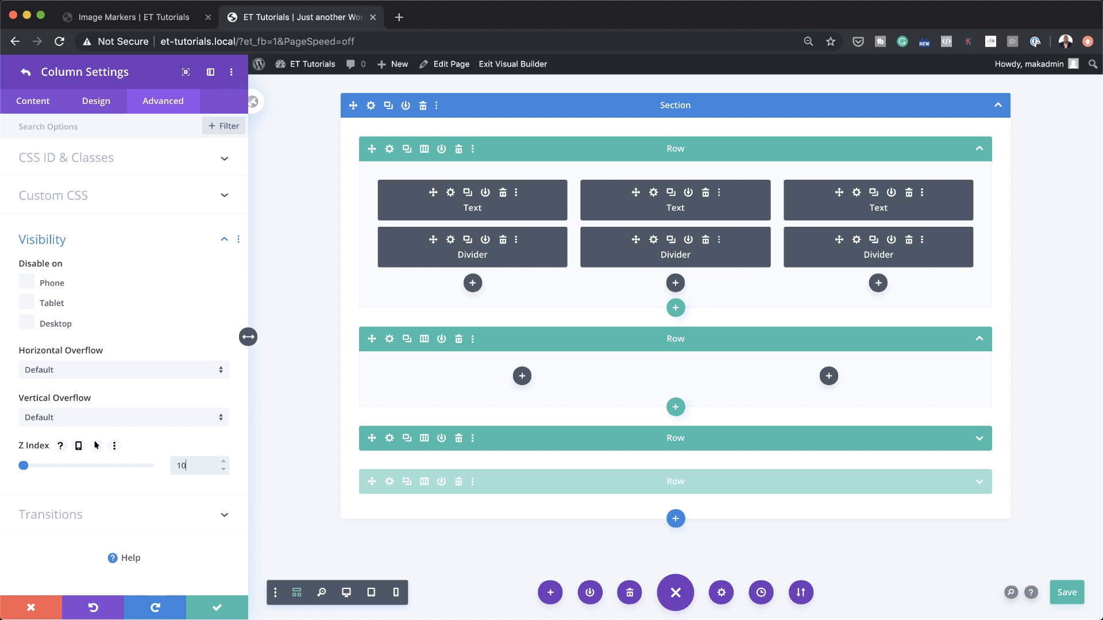
{"action": "left_click", "coordinate": [24, 72]}
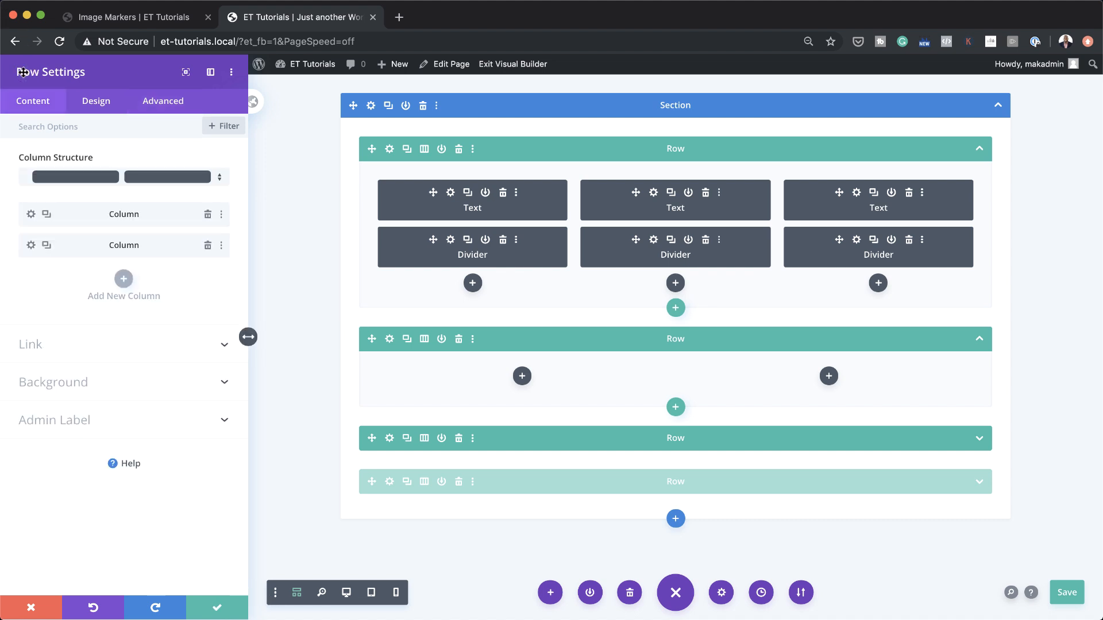
- Translate the two-column row's second column by -17vw horizontally and -14vw vertically
{"action": "left_click", "coordinate": [32, 245]}
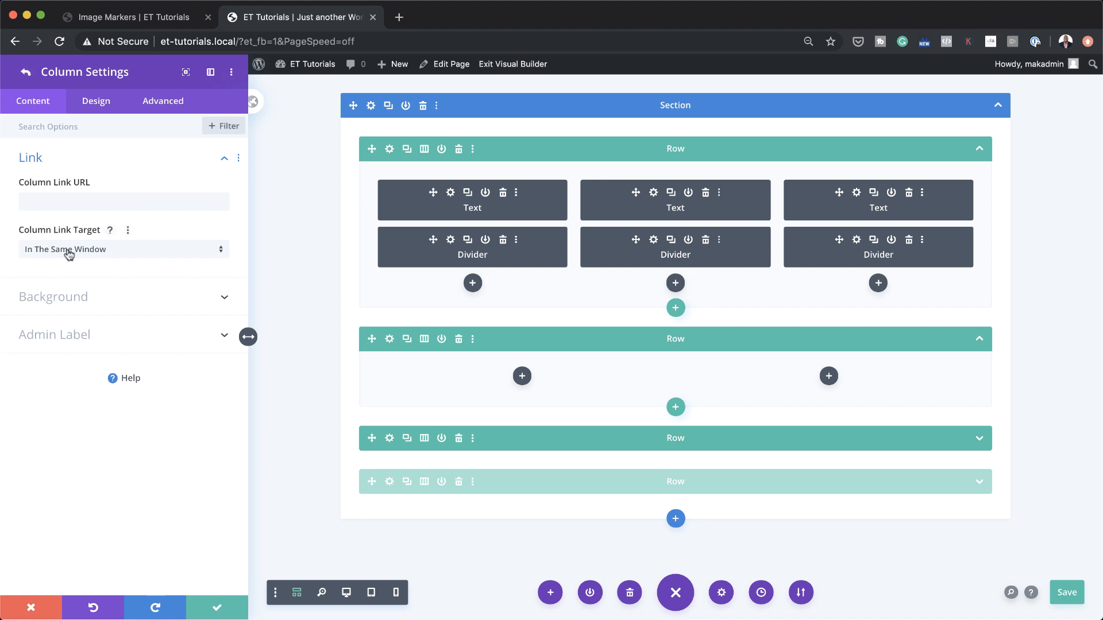
{"action": "left_click", "coordinate": [99, 102]}
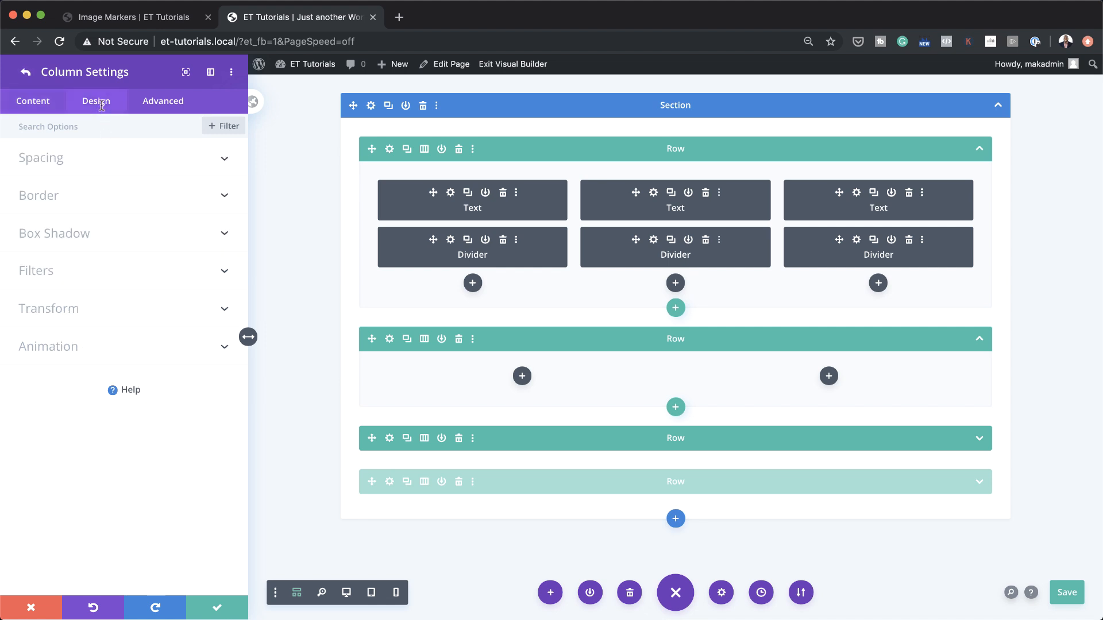
{"action": "left_click", "coordinate": [60, 316]}
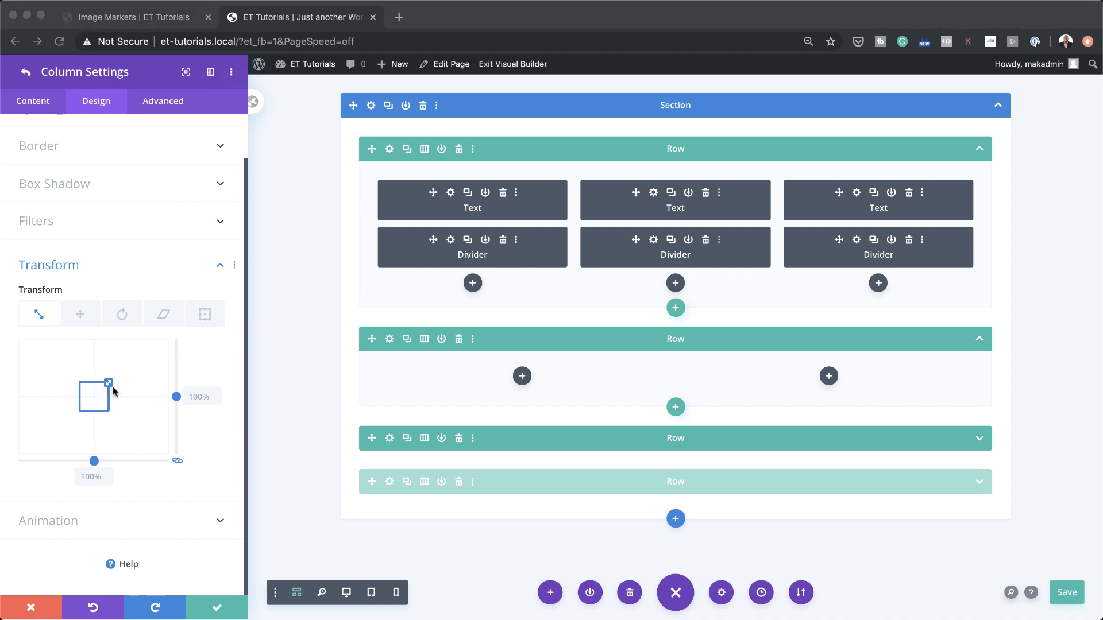
{"action": "left_click", "coordinate": [79, 317]}
{"action": "left_click", "coordinate": [82, 320]}
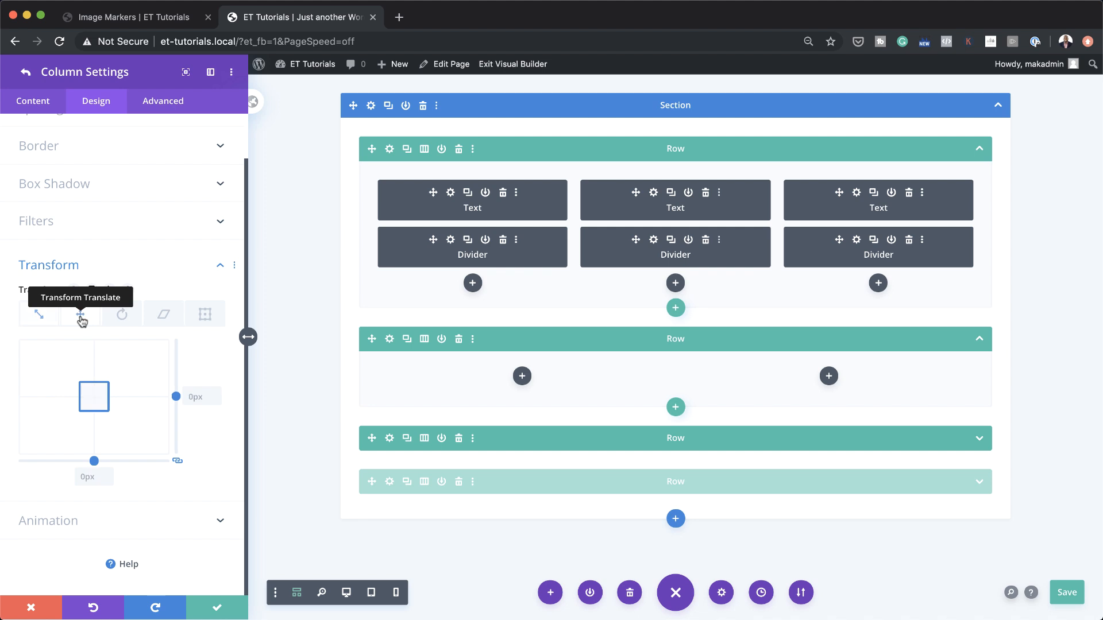
{"action": "left_click", "coordinate": [86, 482]}
{"action": "type", "text": "-17vw"}
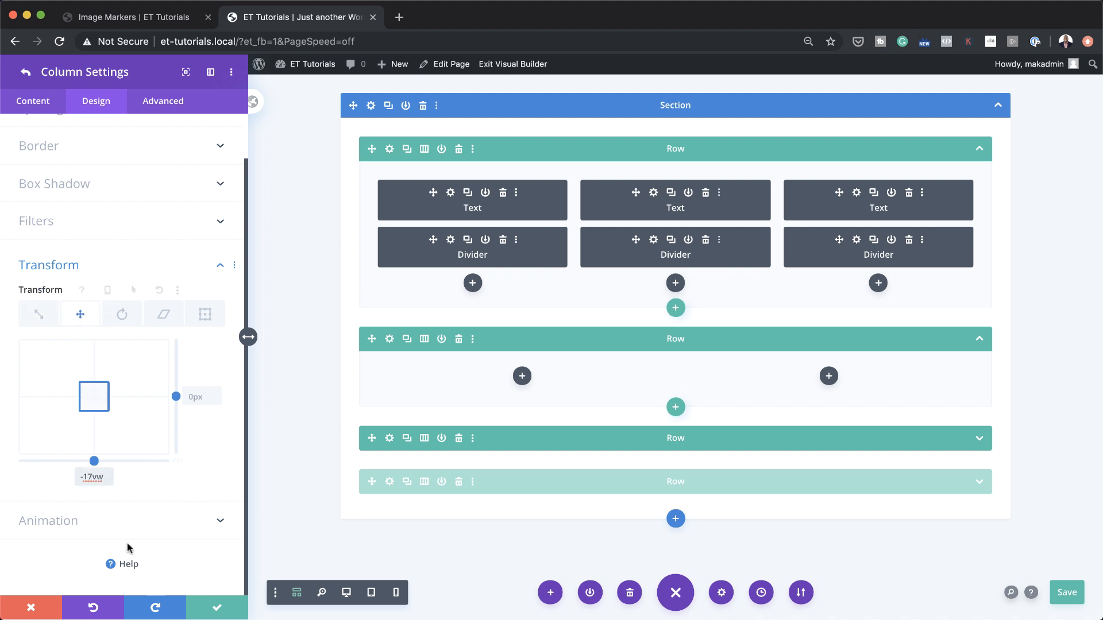
{"action": "key", "text": "super+Tab"}
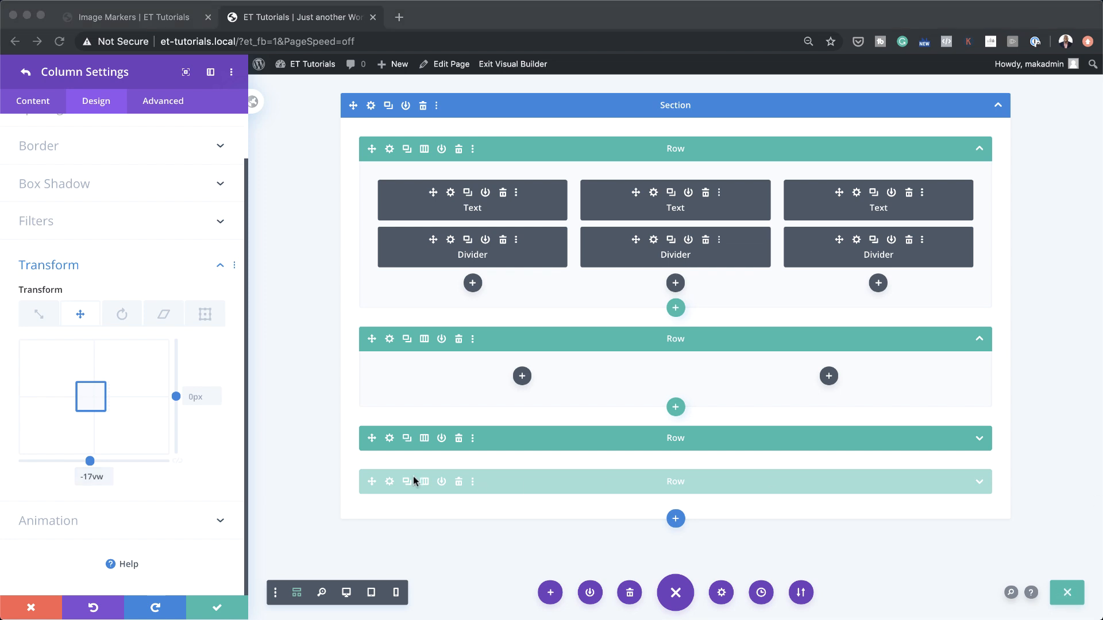
{"action": "left_click", "coordinate": [197, 398]}
{"action": "type", "text": "-14vw"}
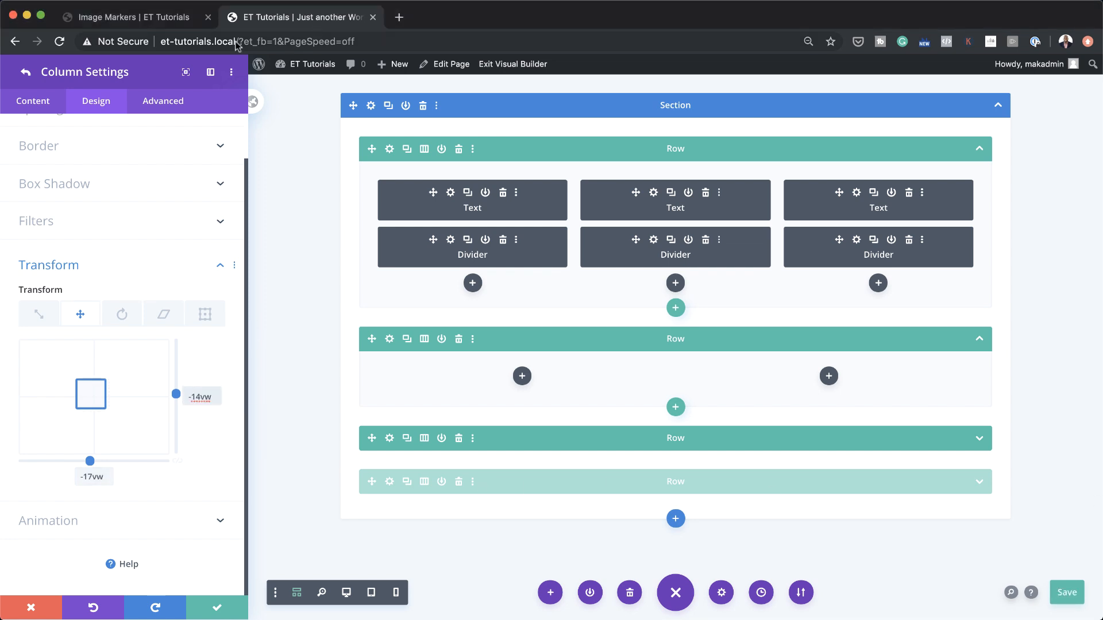
- Set the second column's Z Index to 10 and save the column and row settings
{"action": "left_click", "coordinate": [169, 107]}
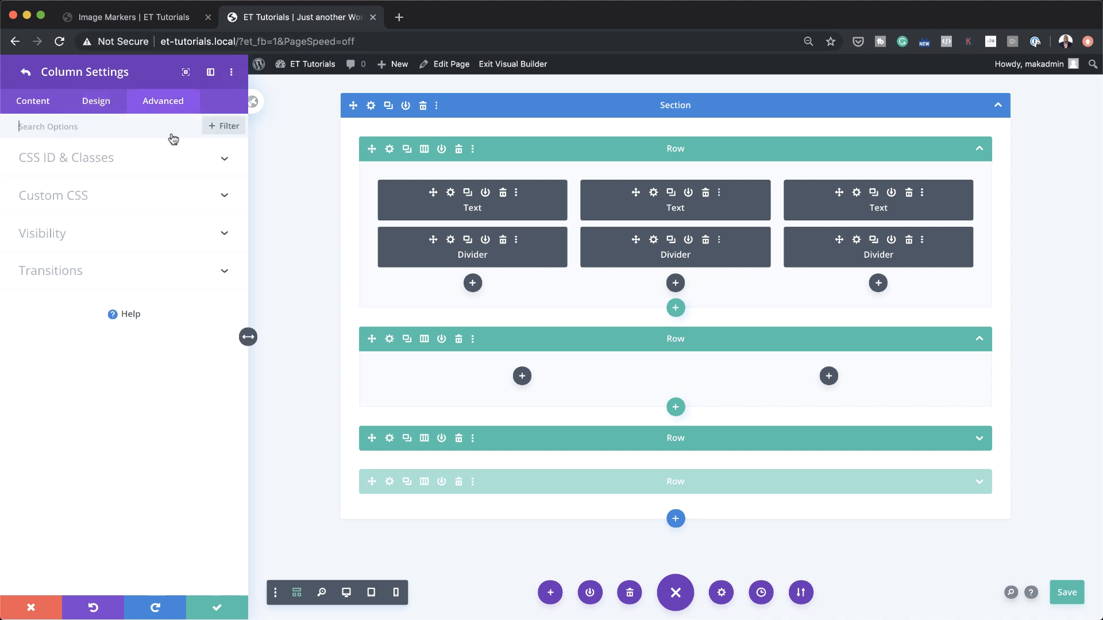
{"action": "left_click", "coordinate": [151, 243]}
{"action": "left_click", "coordinate": [199, 466]}
{"action": "type", "text": "10"}
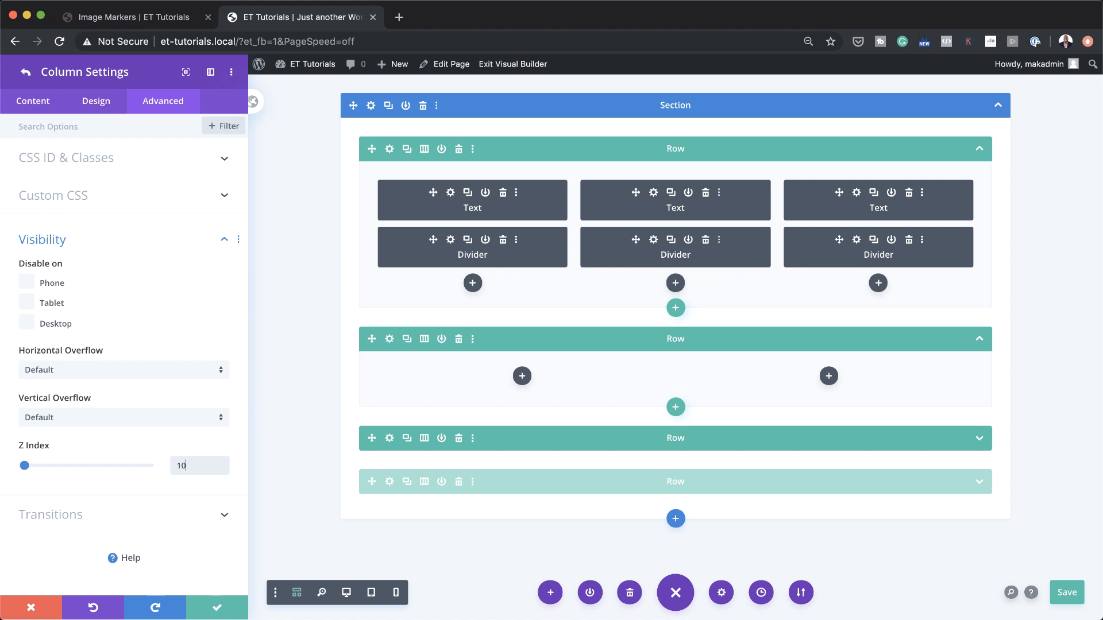
{"action": "left_click", "coordinate": [217, 610]}
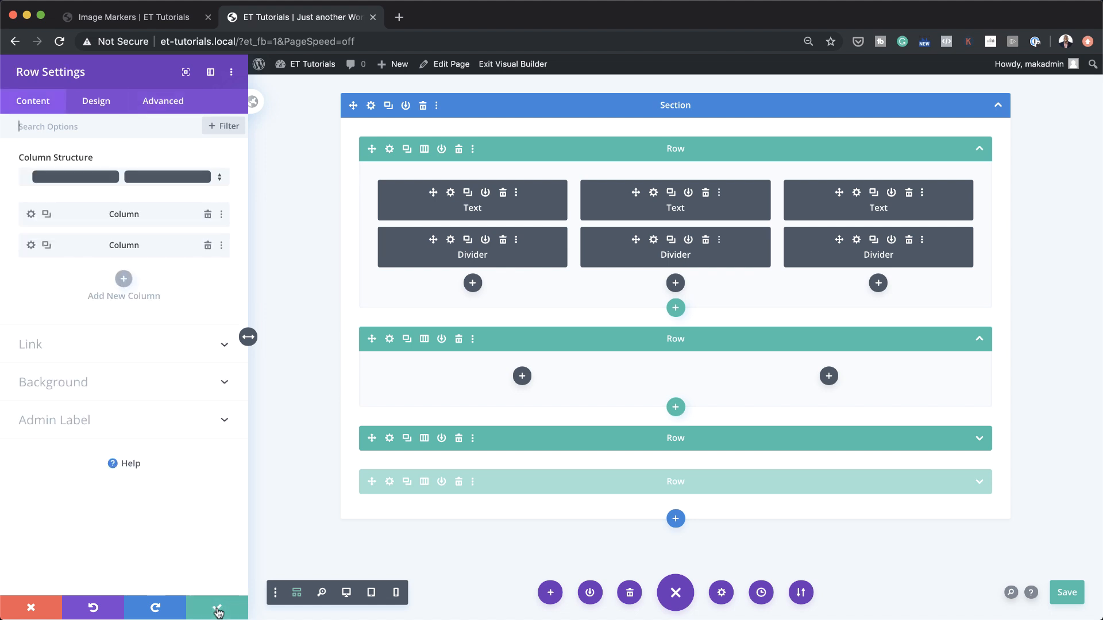
{"action": "left_click", "coordinate": [218, 610]}
- Add a Divider module to the two-column row's first column, duplicate it, and move the copy into the second column
{"action": "left_click", "coordinate": [398, 376]}
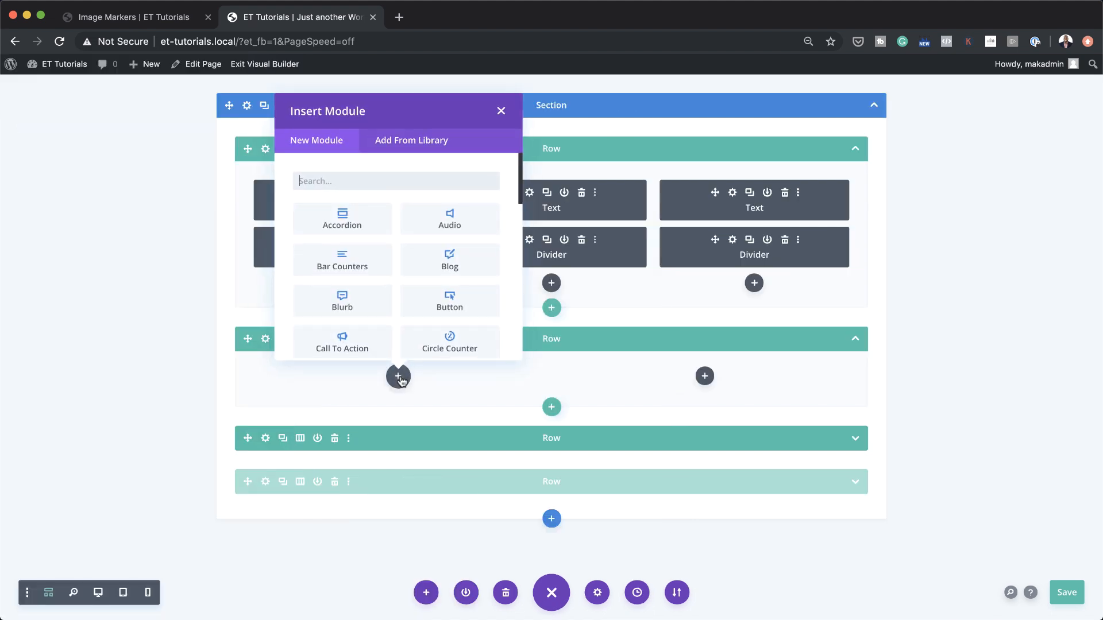
{"action": "type", "text": "div"}
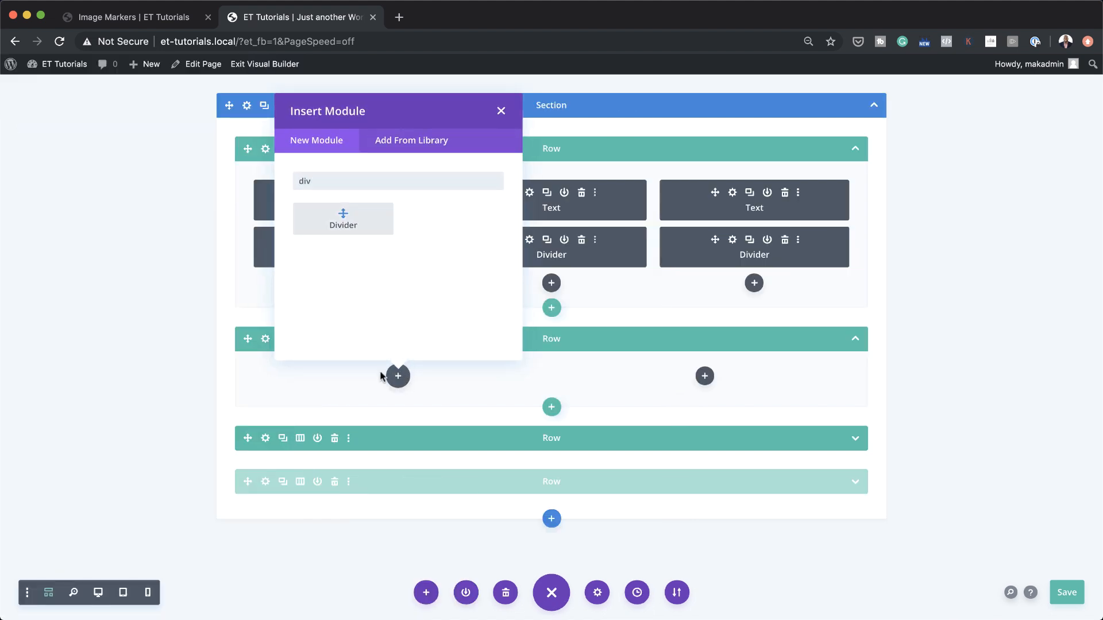
{"action": "left_click", "coordinate": [355, 225]}
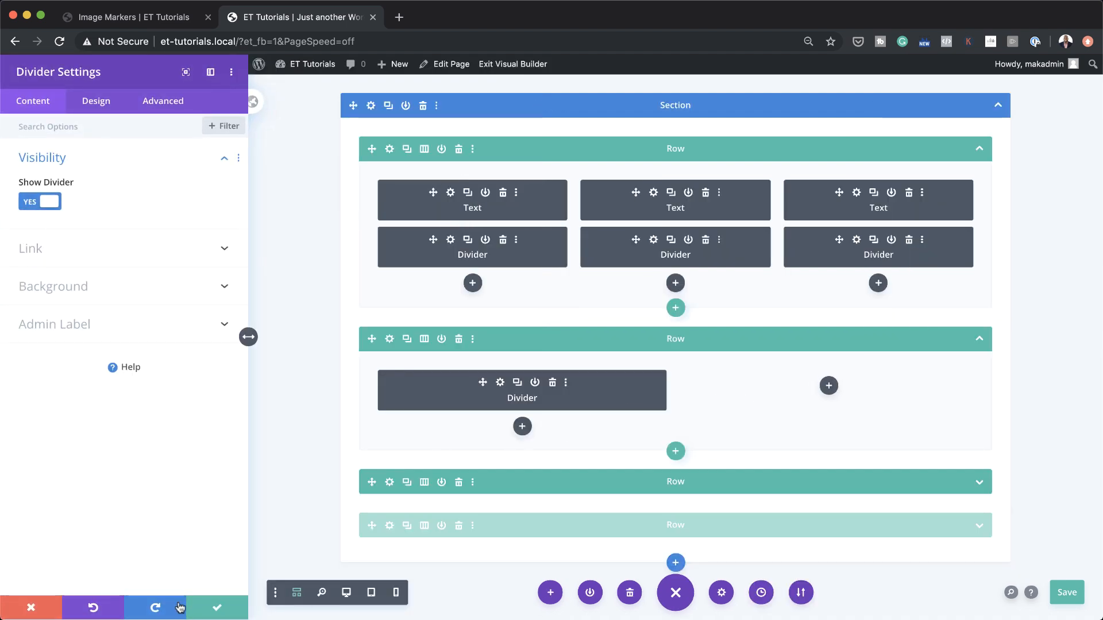
{"action": "left_click", "coordinate": [217, 607]}
{"action": "left_click", "coordinate": [394, 383]}
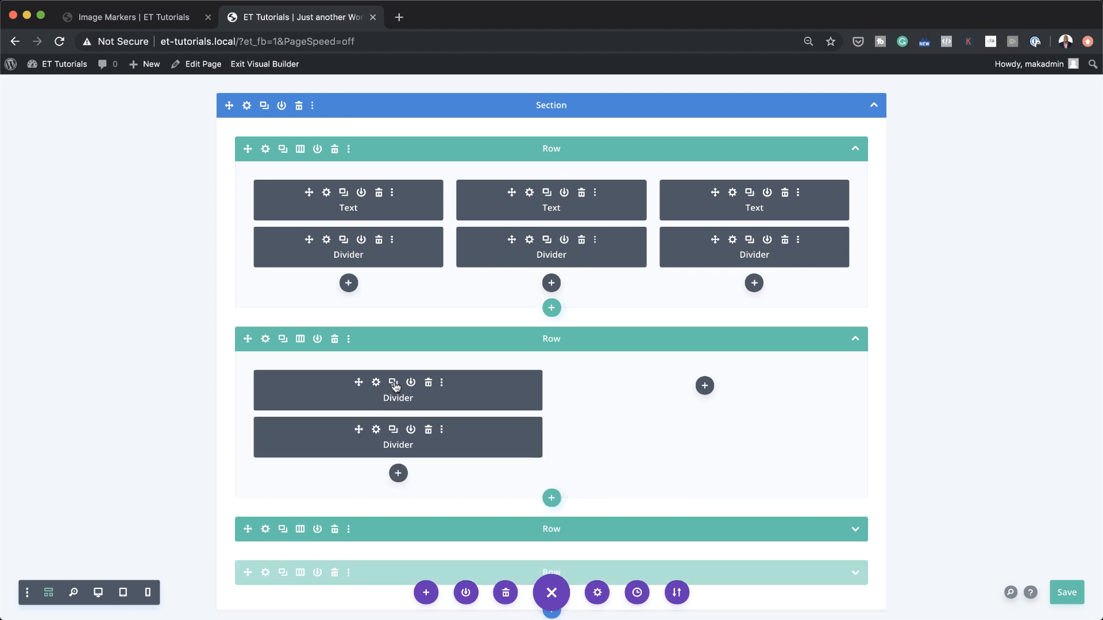
{"action": "left_click_drag", "start_coordinate": [358, 430], "coordinate": [605, 395]}
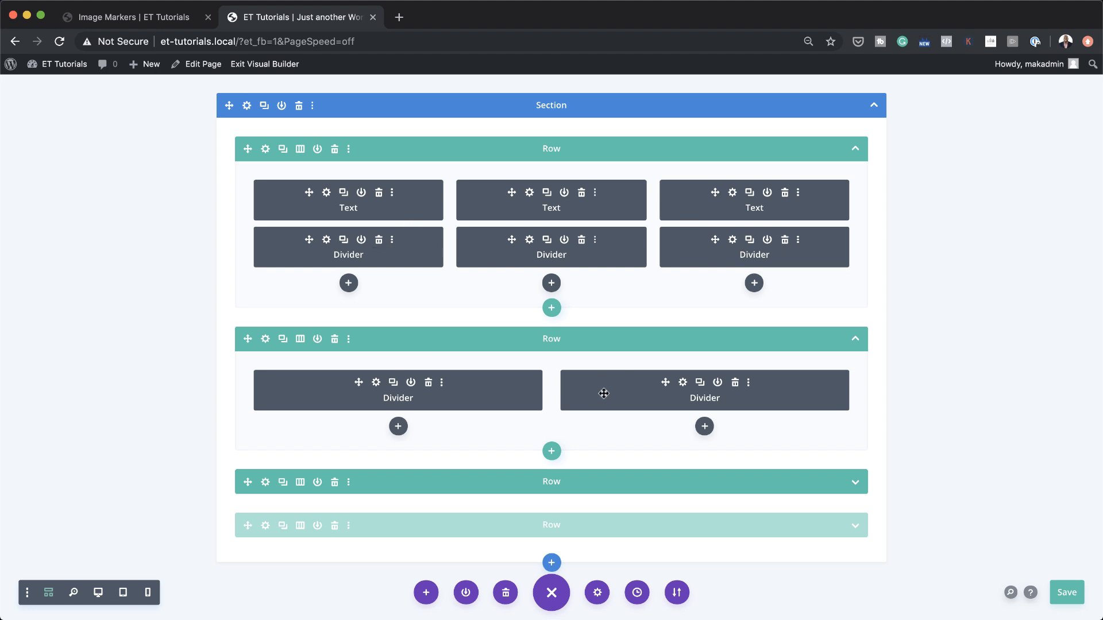
- Extend the styles of the first divider in the three-column row to the other dividers
{"action": "right_click", "coordinate": [419, 245]}
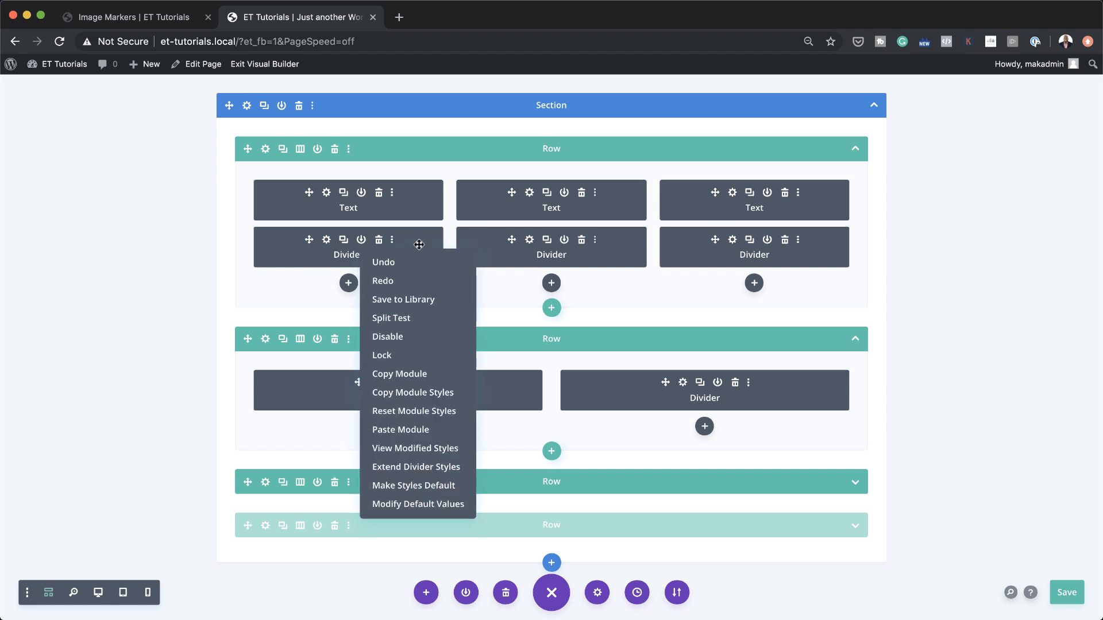
{"action": "left_click", "coordinate": [448, 467]}
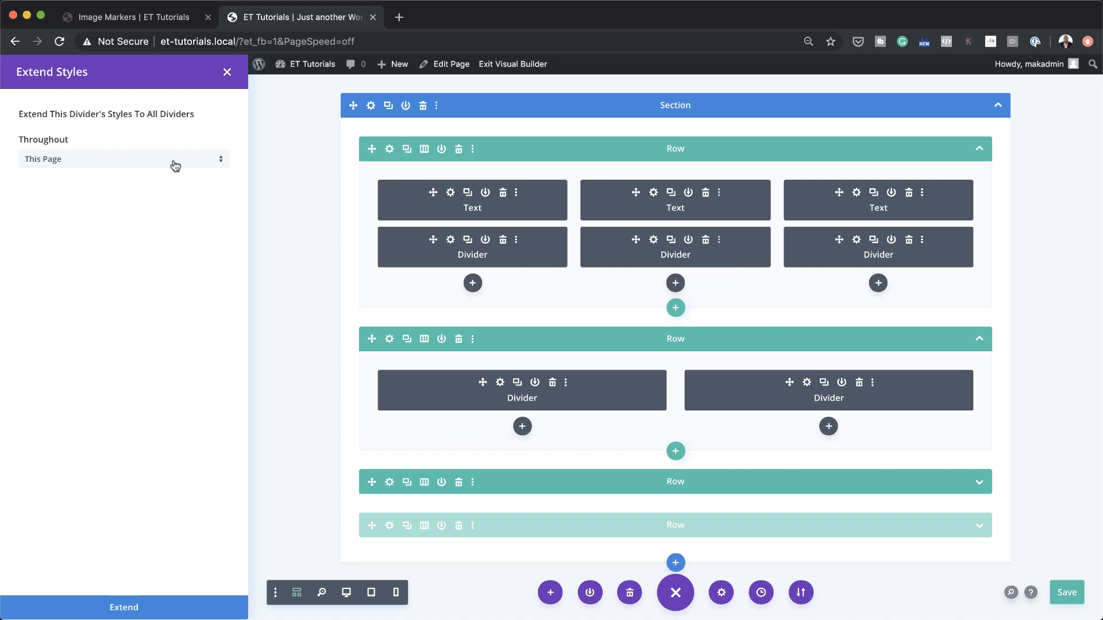
{"action": "left_click", "coordinate": [175, 166]}
{"action": "left_click", "coordinate": [165, 191]}
{"action": "left_click", "coordinate": [188, 606]}
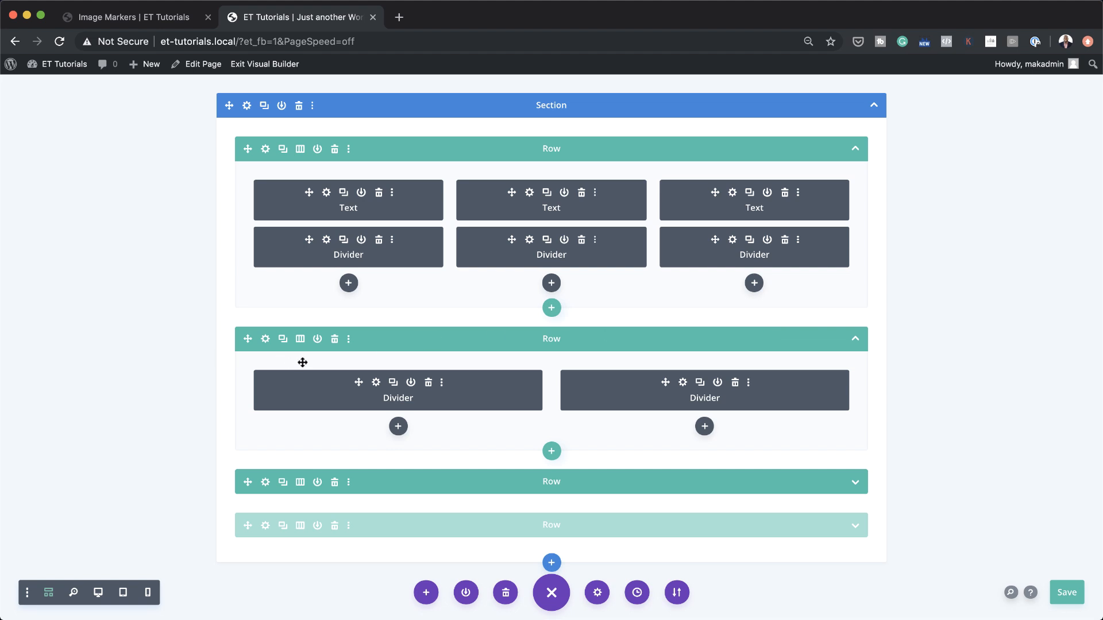
- Open the top margin of the two-column row's first divider for editing, set its Z Index to -2, and save the module
{"action": "left_click", "coordinate": [378, 382]}
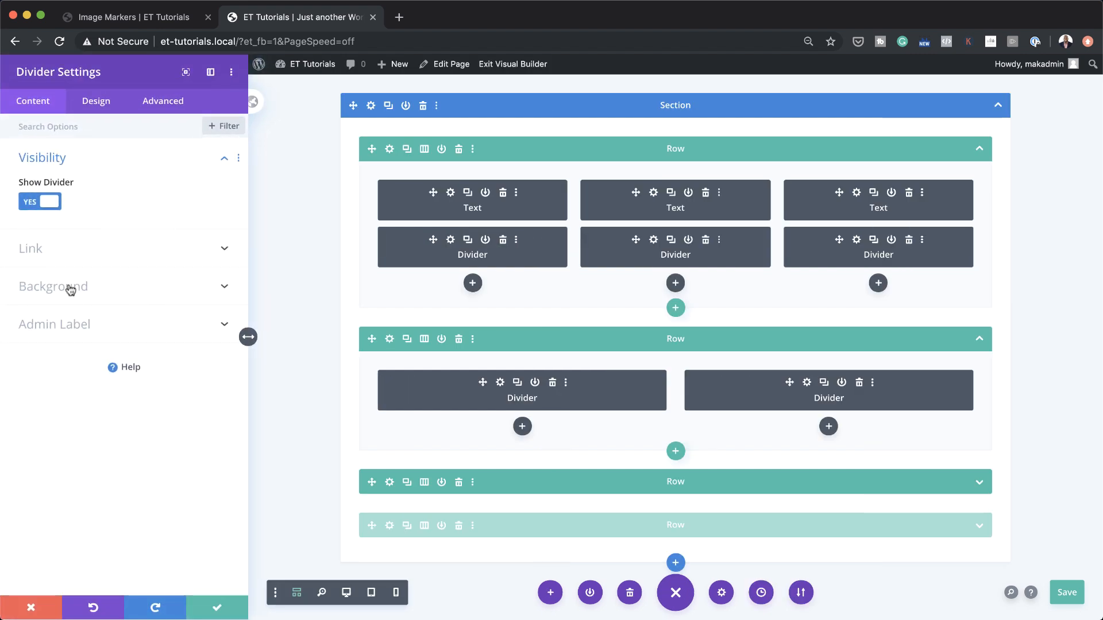
{"action": "left_click", "coordinate": [108, 98]}
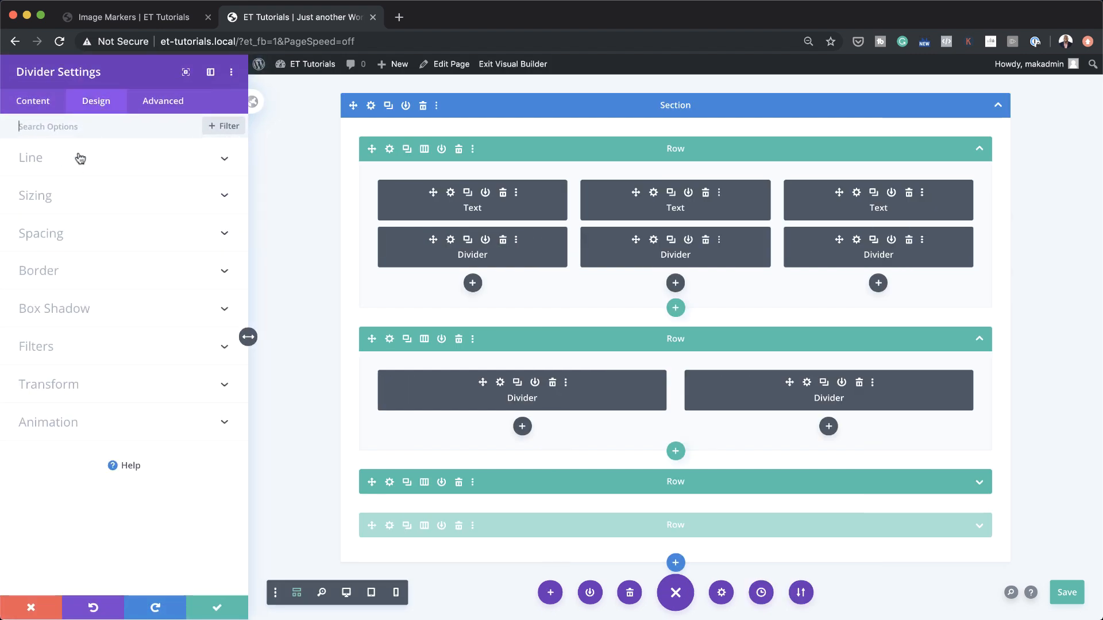
{"action": "left_click", "coordinate": [57, 241]}
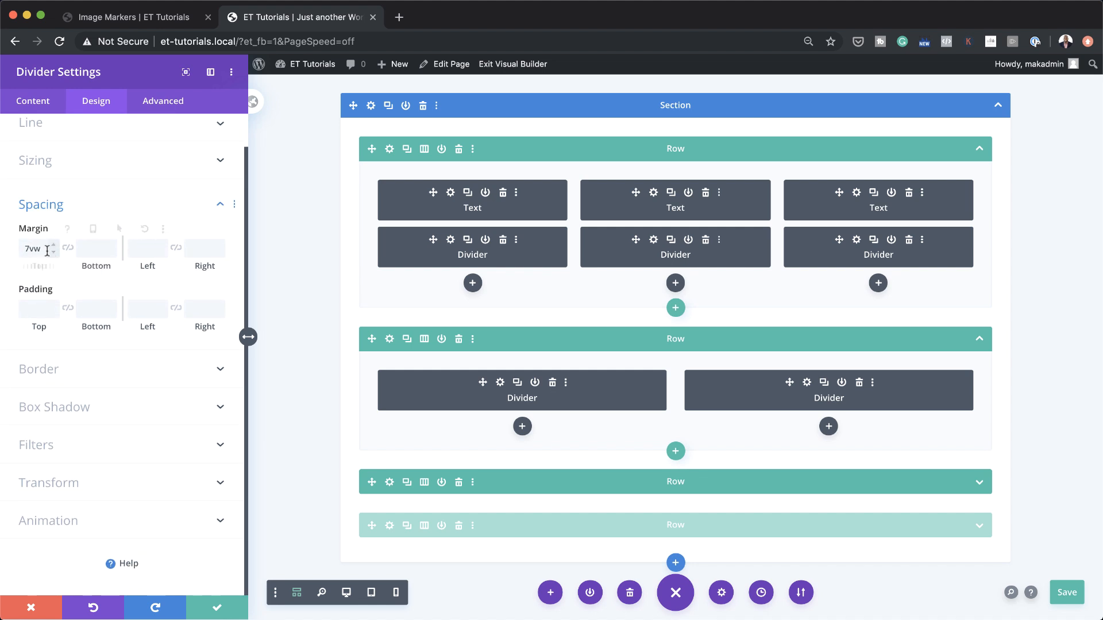
{"action": "double_click", "coordinate": [39, 248]}
{"action": "left_click", "coordinate": [163, 100]}
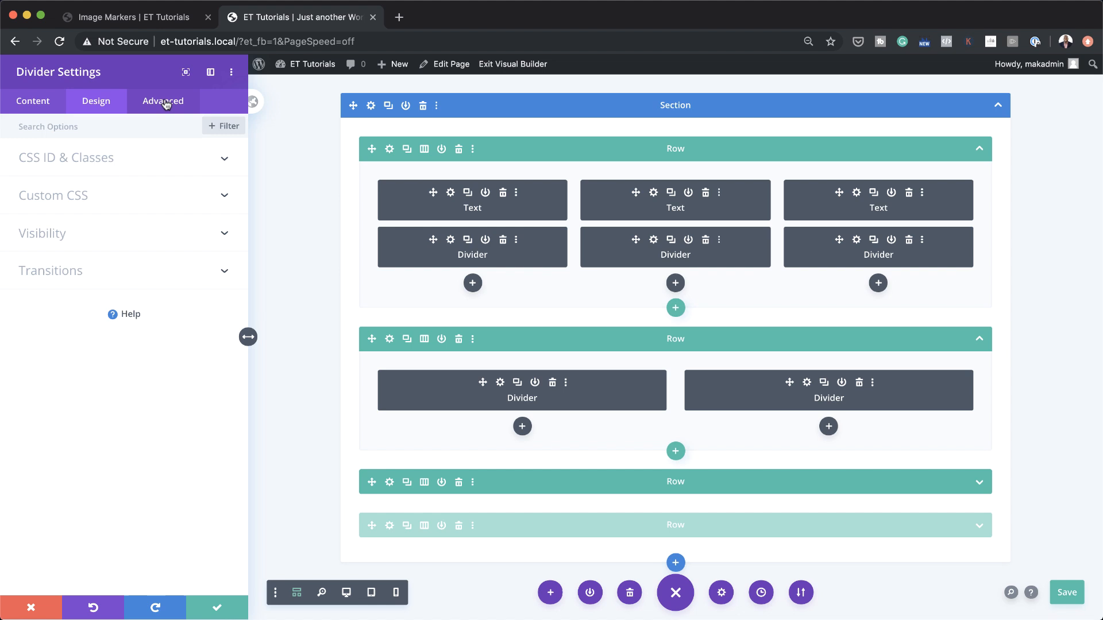
{"action": "left_click", "coordinate": [101, 226]}
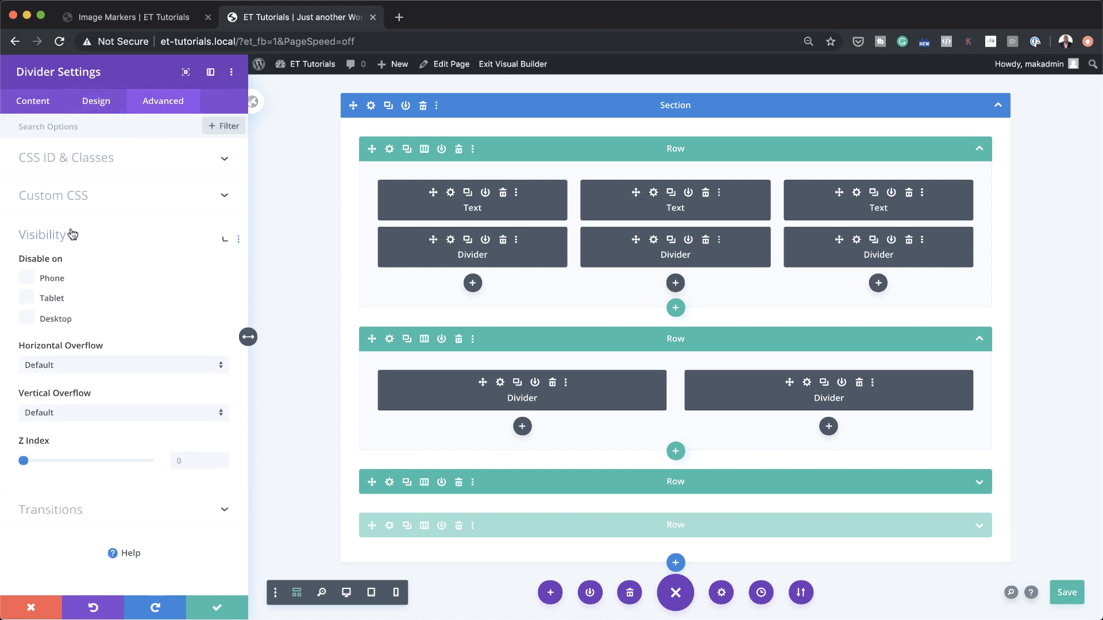
{"action": "left_click", "coordinate": [193, 467]}
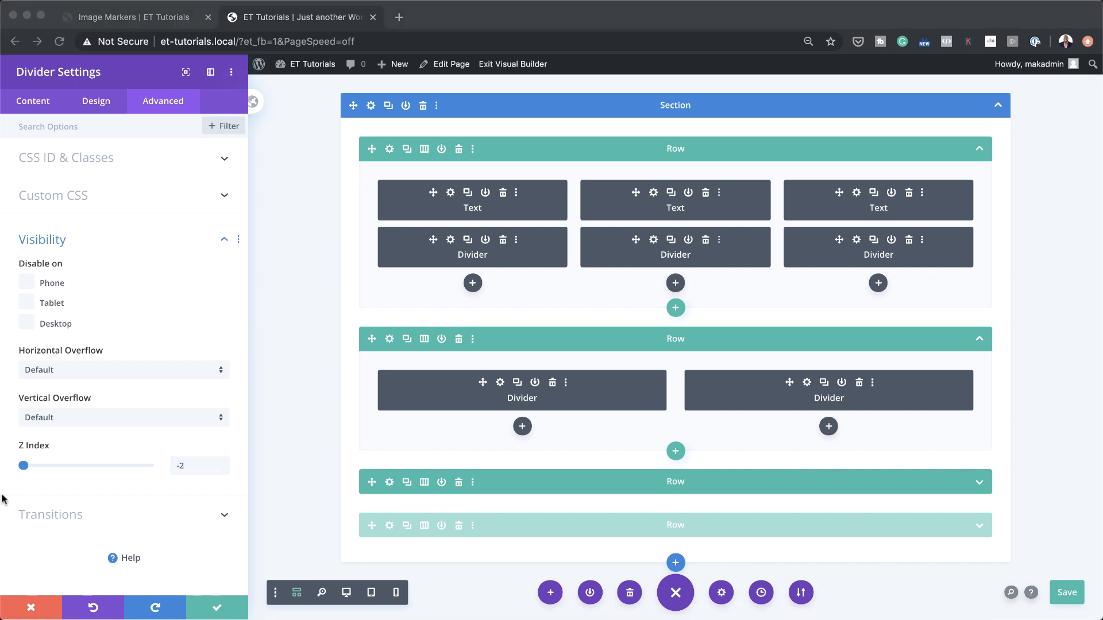
{"action": "left_click", "coordinate": [217, 607]}
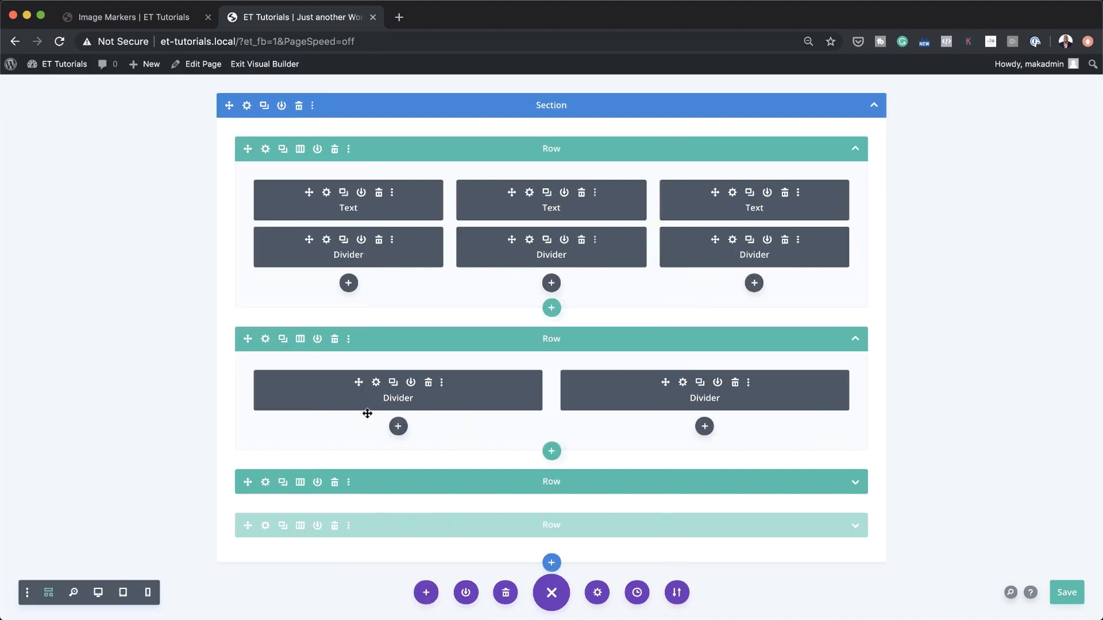
- Add an empty Text module below the two-column row's first divider, and place a duplicate under the second divider
{"action": "left_click", "coordinate": [398, 427]}
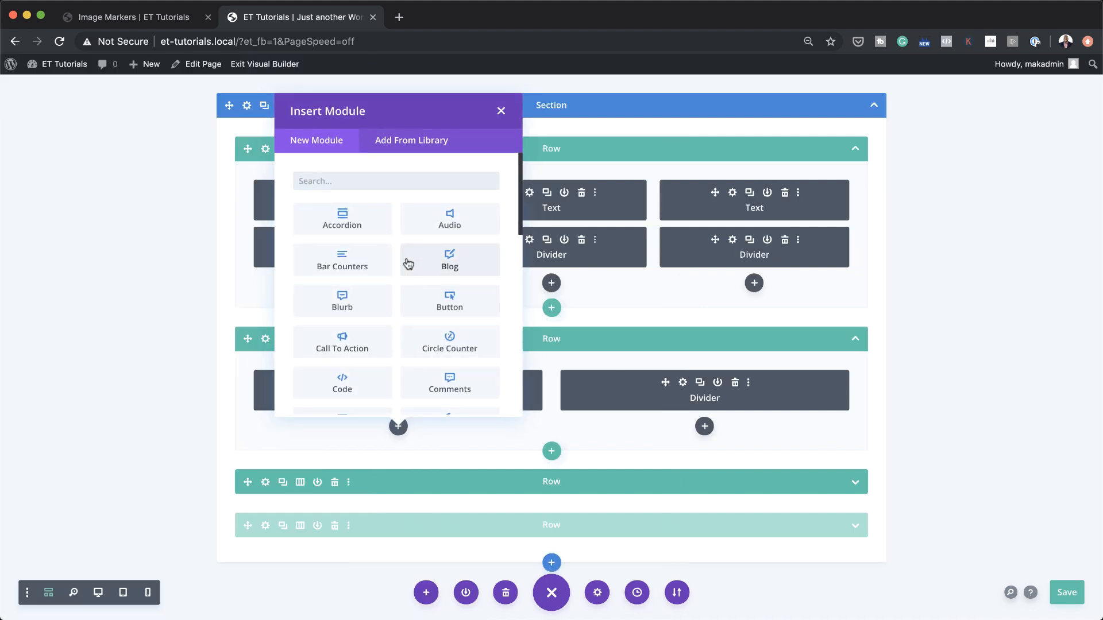
{"action": "left_click", "coordinate": [400, 186]}
{"action": "type", "text": "text"}
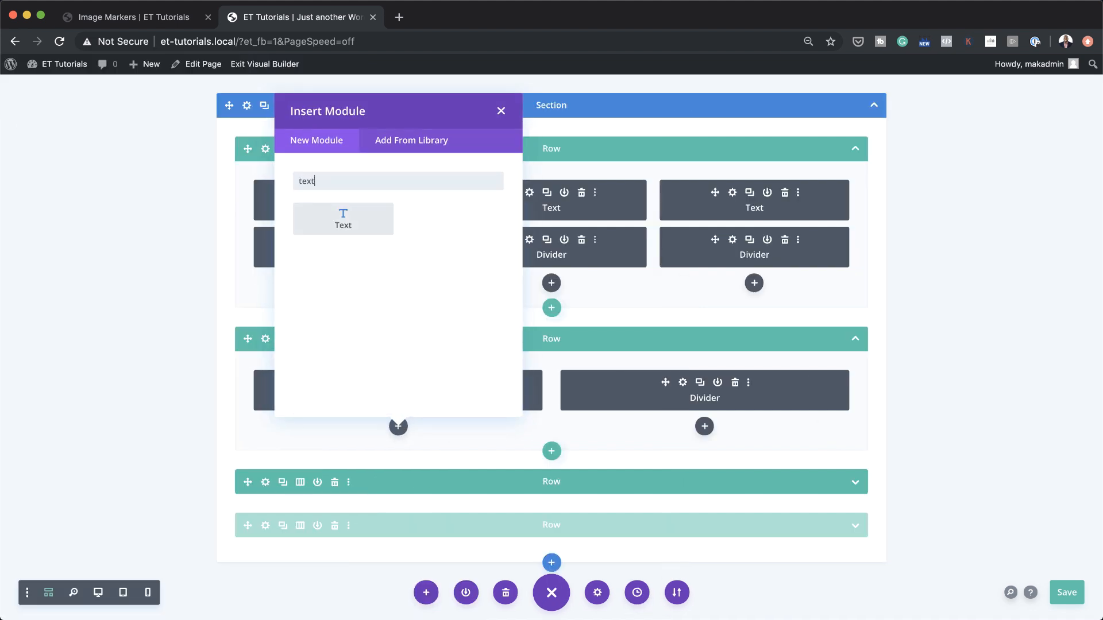
{"action": "left_click", "coordinate": [345, 220]}
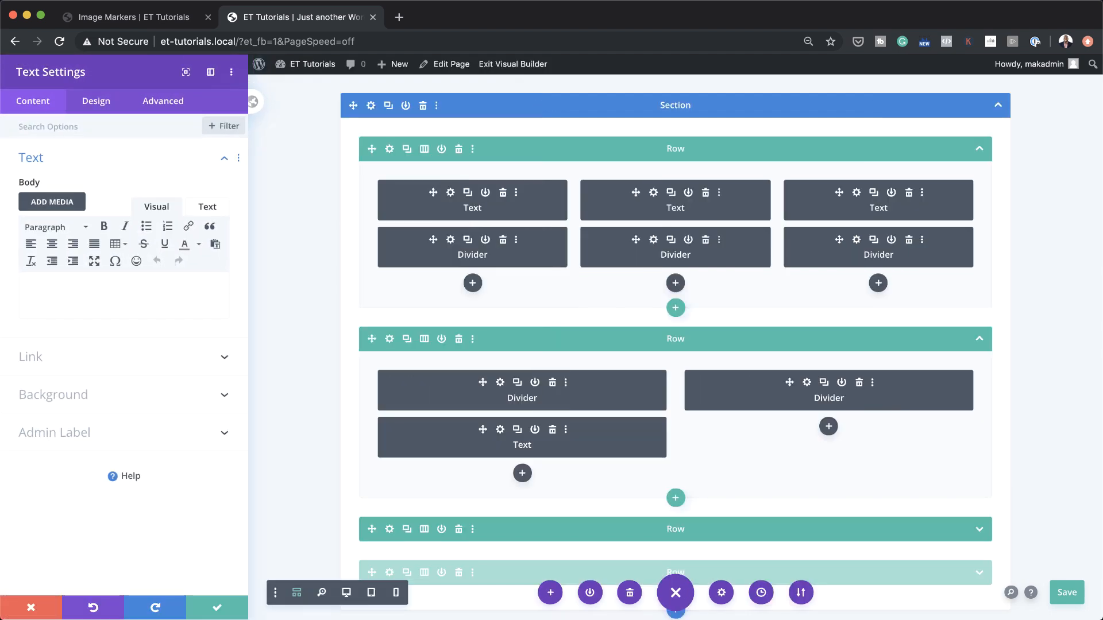
{"action": "left_click", "coordinate": [218, 608]}
{"action": "left_click", "coordinate": [218, 609]}
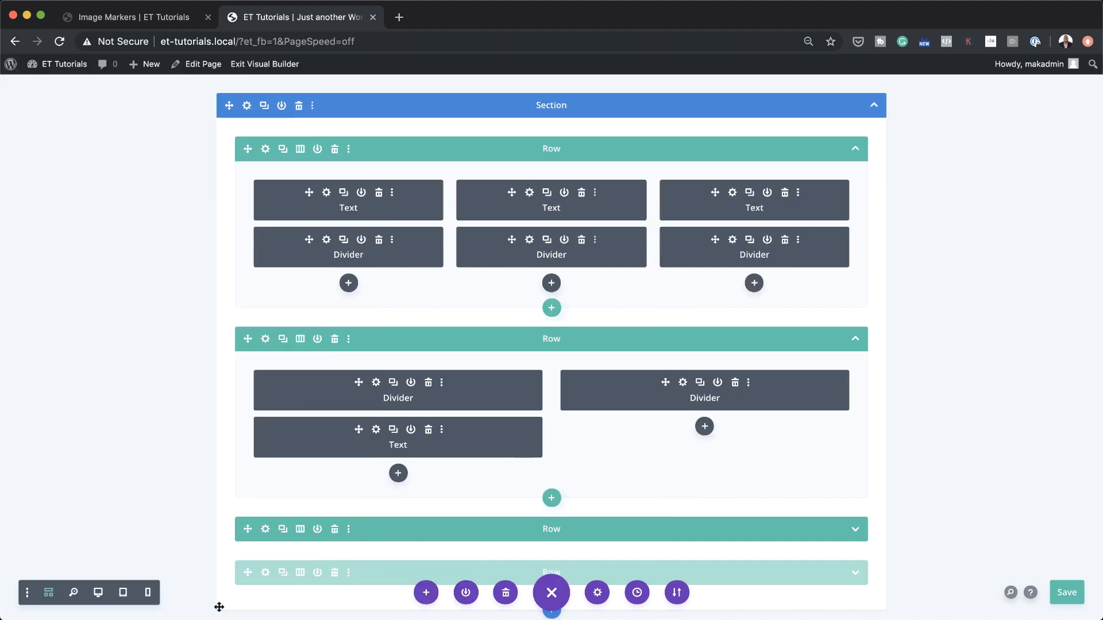
{"action": "left_click", "coordinate": [393, 430]}
{"action": "left_click_drag", "start_coordinate": [360, 481], "coordinate": [643, 446]}
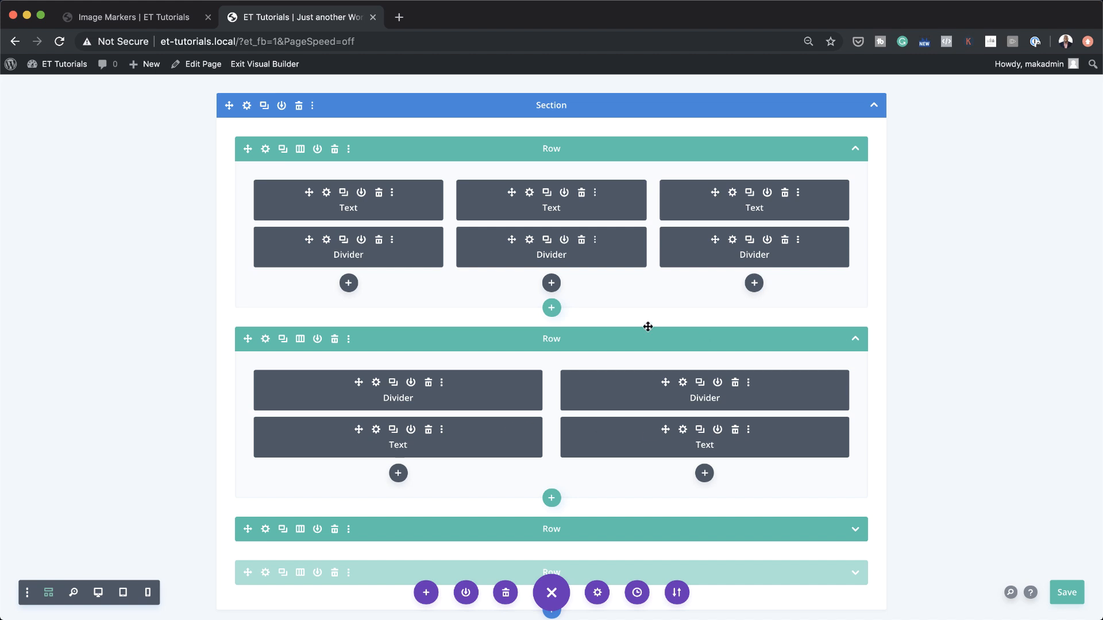
- Extend the styles of the three-column row's first text module to all texts throughout this page
{"action": "right_click", "coordinate": [408, 202]}
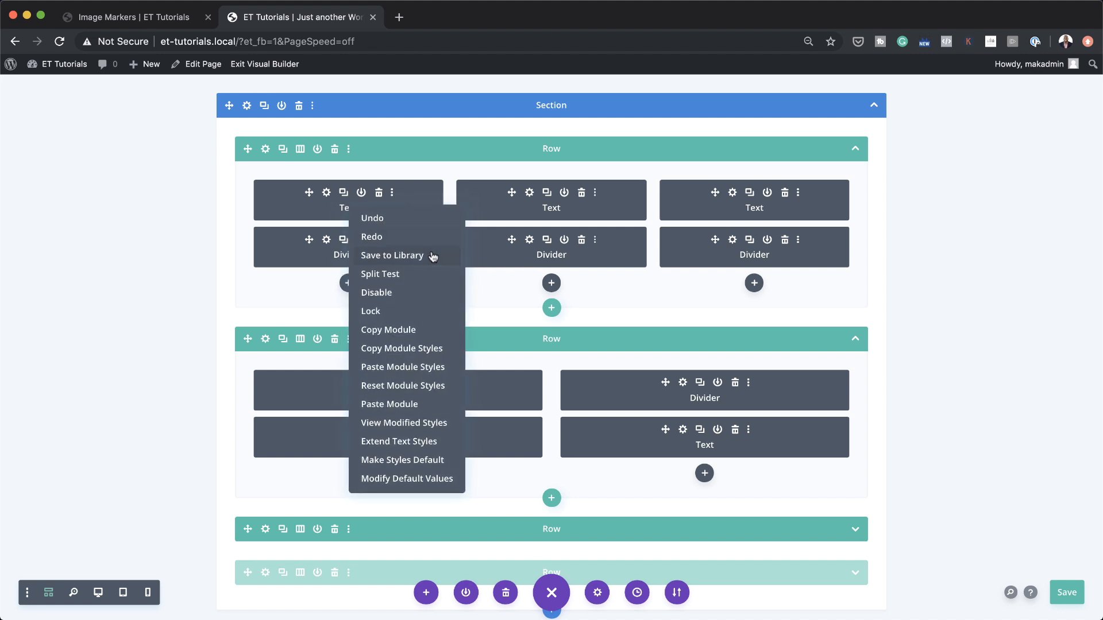
{"action": "left_click", "coordinate": [436, 442]}
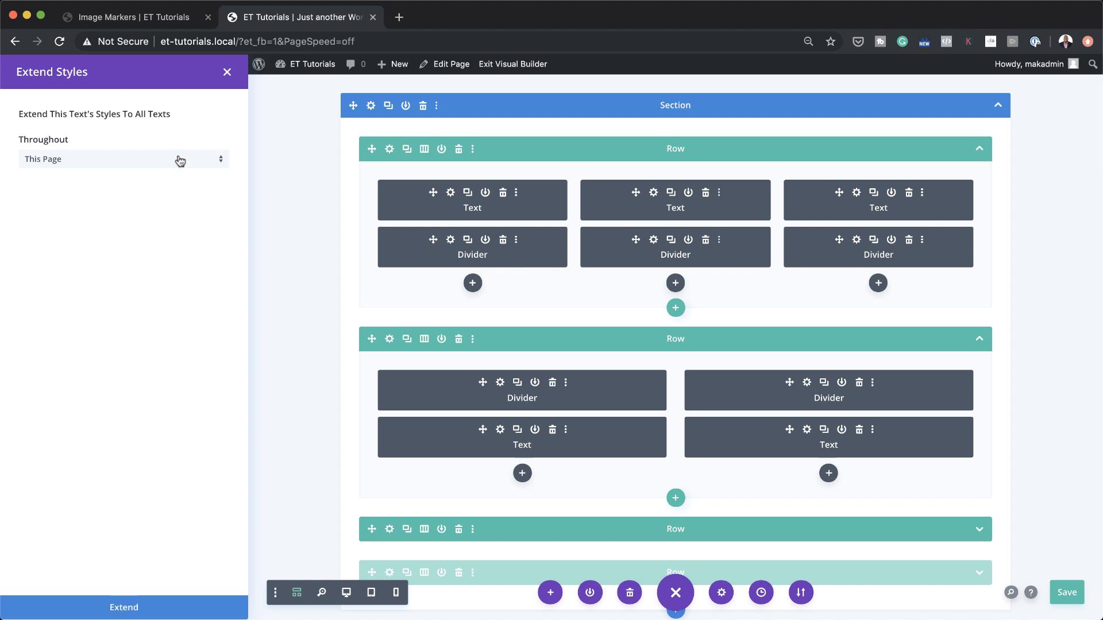
{"action": "left_click", "coordinate": [145, 609]}
- Set the top margin of the first text module in the two-column row below the image to 7vw
{"action": "scroll", "coordinate": [552, 344], "scroll_direction": "down", "scroll_amount": 1}
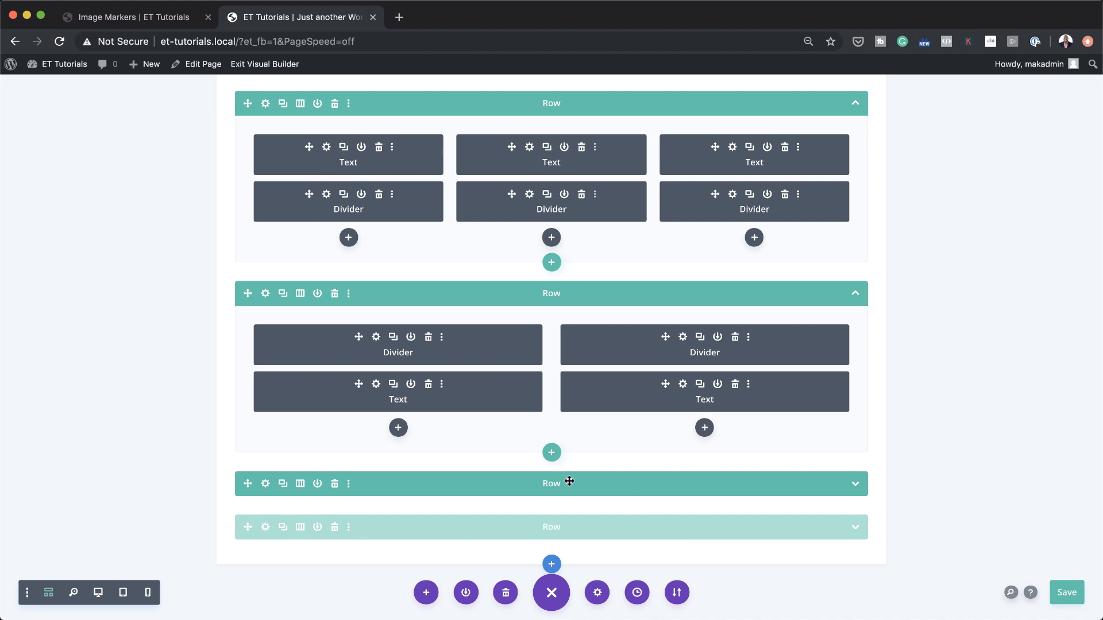
{"action": "left_click", "coordinate": [376, 384]}
{"action": "left_click", "coordinate": [96, 102]}
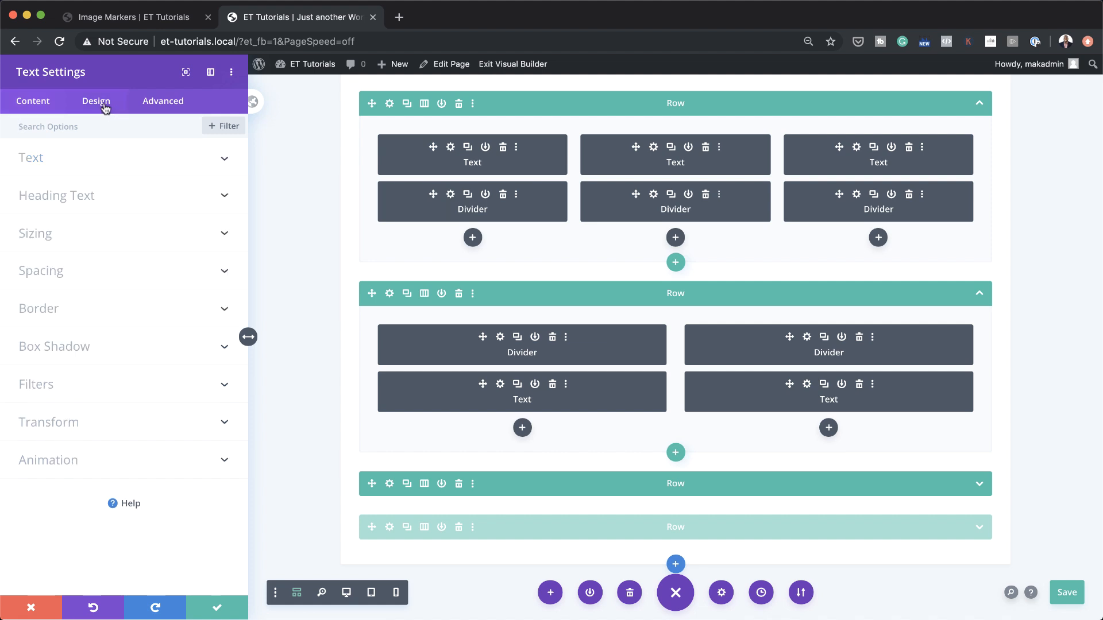
{"action": "left_click", "coordinate": [61, 275]}
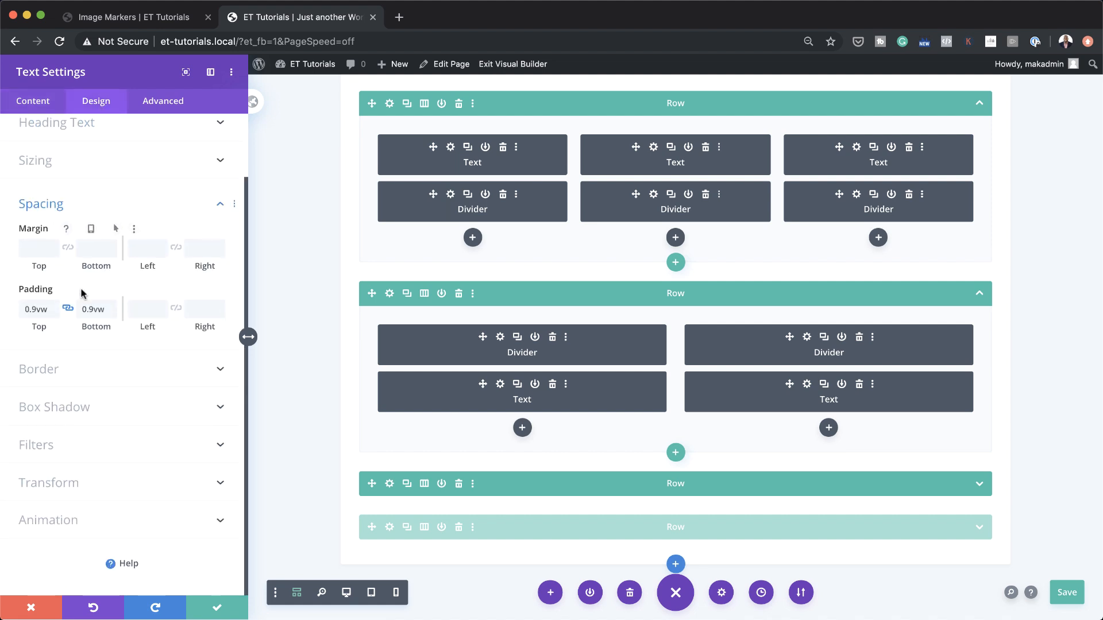
{"action": "left_click", "coordinate": [38, 248]}
{"action": "type", "text": "7vw"}
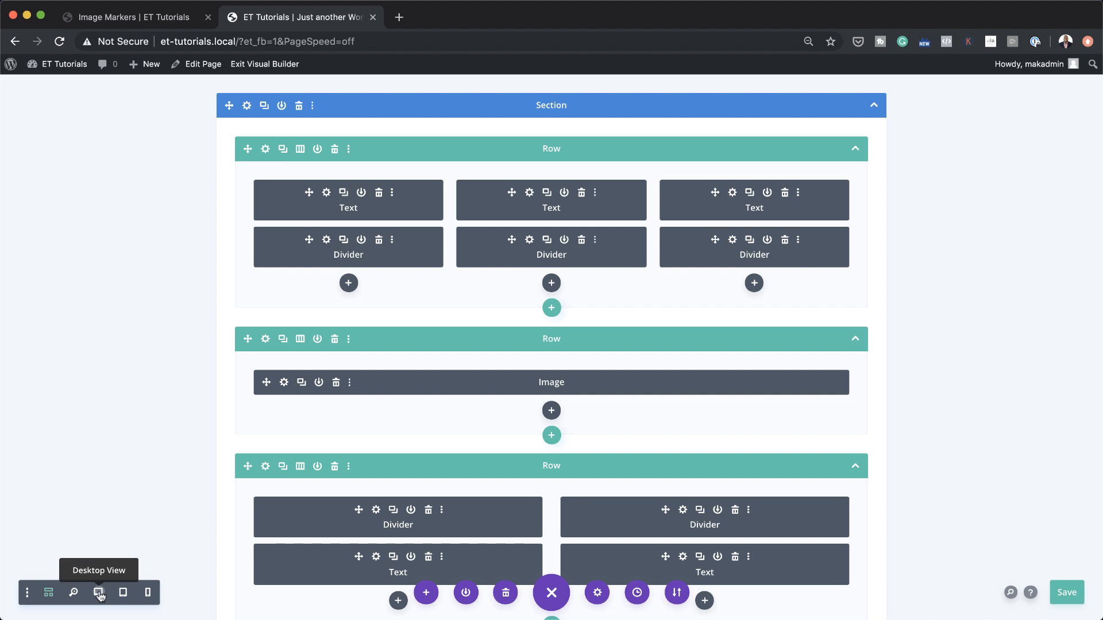
- Switch the builder to Desktop View, check the markers above and below the car, and save the page
{"action": "left_click", "coordinate": [99, 594]}
{"action": "scroll", "coordinate": [524, 463], "scroll_direction": "down", "scroll_amount": 2}
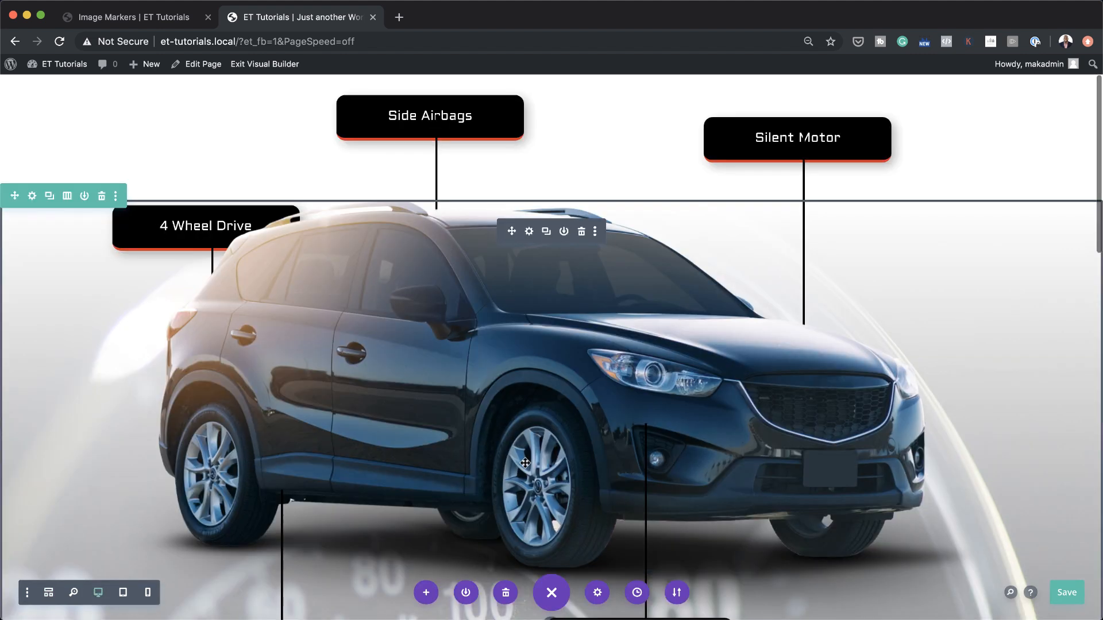
{"action": "scroll", "coordinate": [525, 462], "scroll_direction": "down", "scroll_amount": 5}
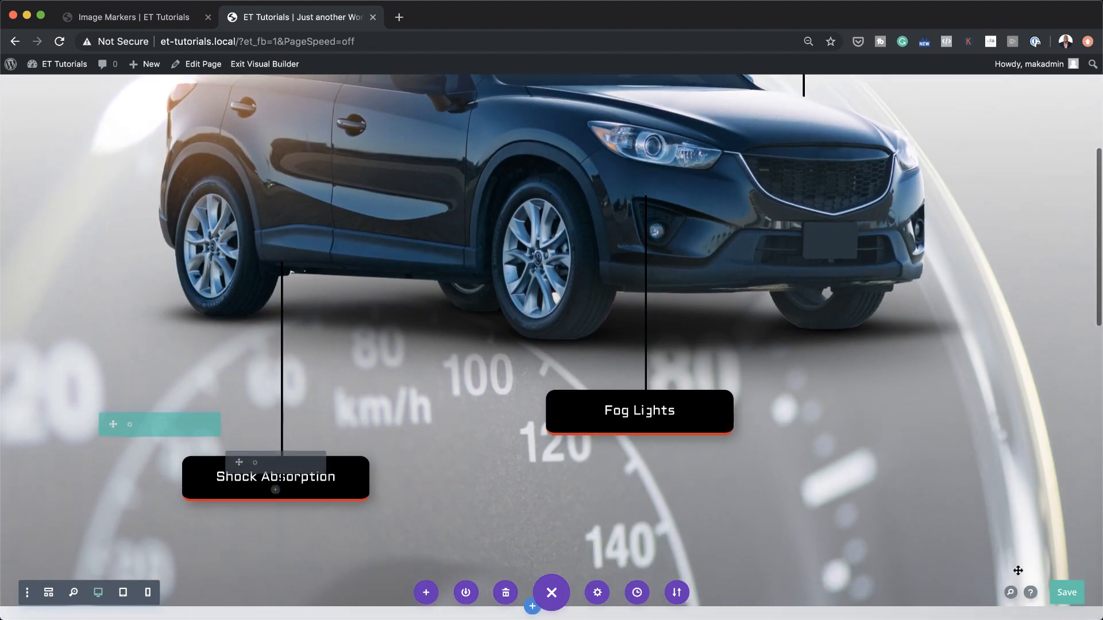
{"action": "left_click", "coordinate": [1072, 595]}
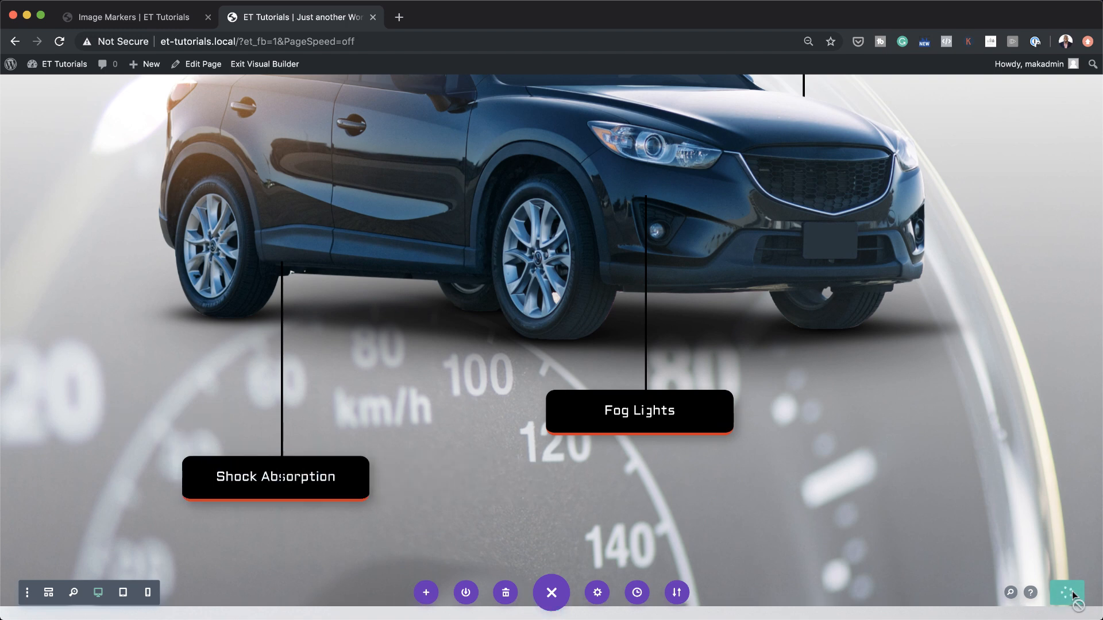
- Exit the Visual Builder and review all the text markers and divider lines around the car on the live page
{"action": "left_click", "coordinate": [265, 64]}
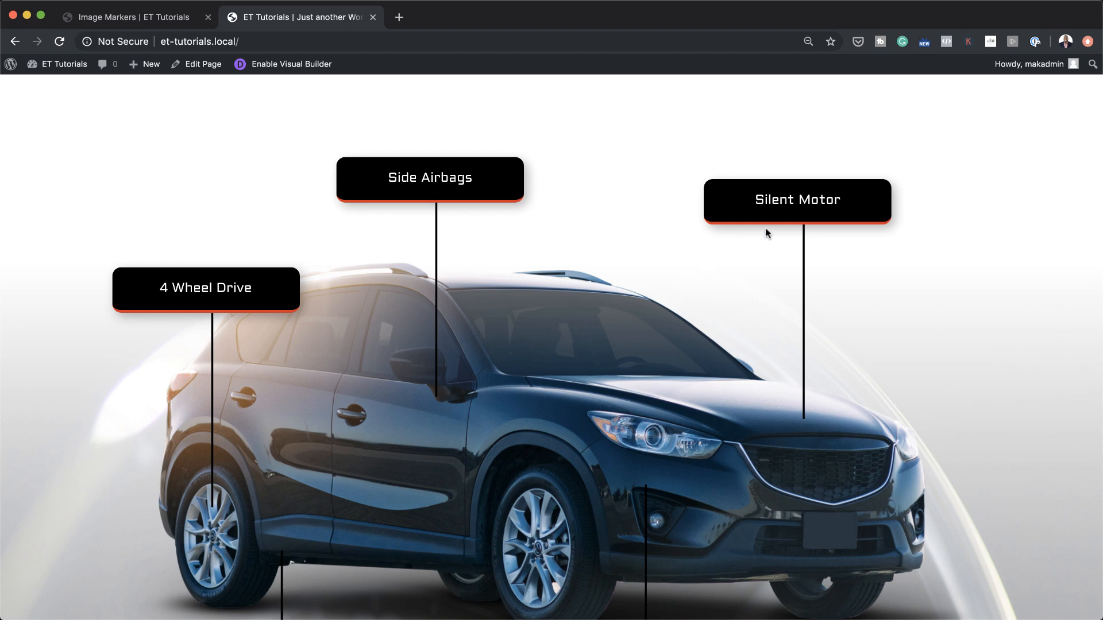
{"action": "scroll", "coordinate": [787, 442], "scroll_direction": "down", "scroll_amount": 5}
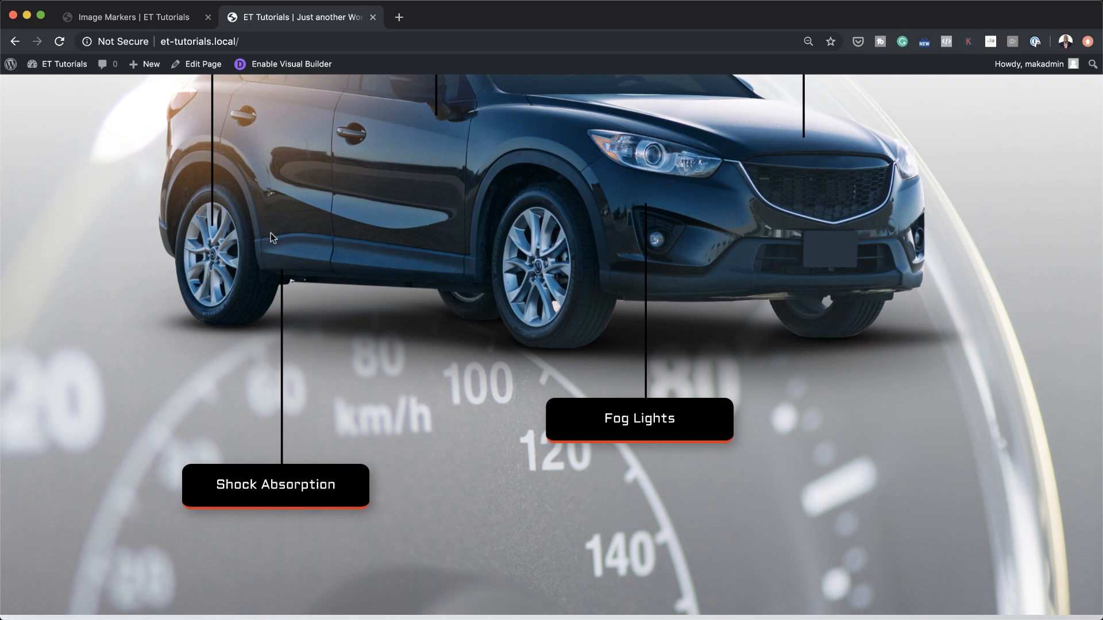
{"action": "scroll", "coordinate": [282, 301], "scroll_direction": "down", "scroll_amount": 1}
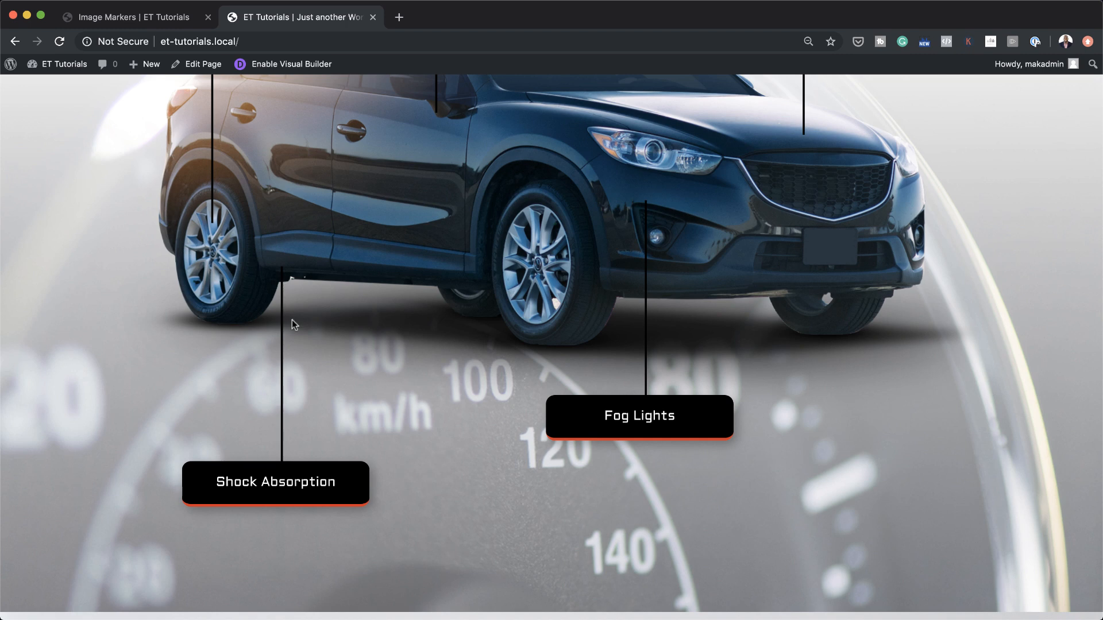
{"action": "scroll", "coordinate": [569, 423], "scroll_direction": "up", "scroll_amount": 3}
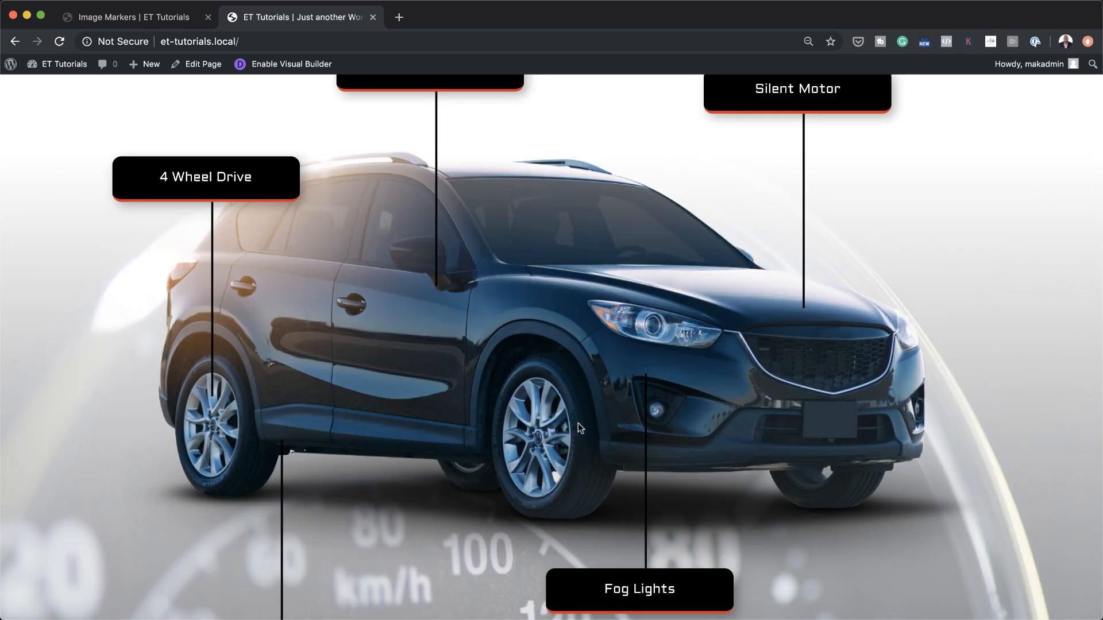
{"action": "scroll", "coordinate": [579, 427], "scroll_direction": "up", "scroll_amount": 2}
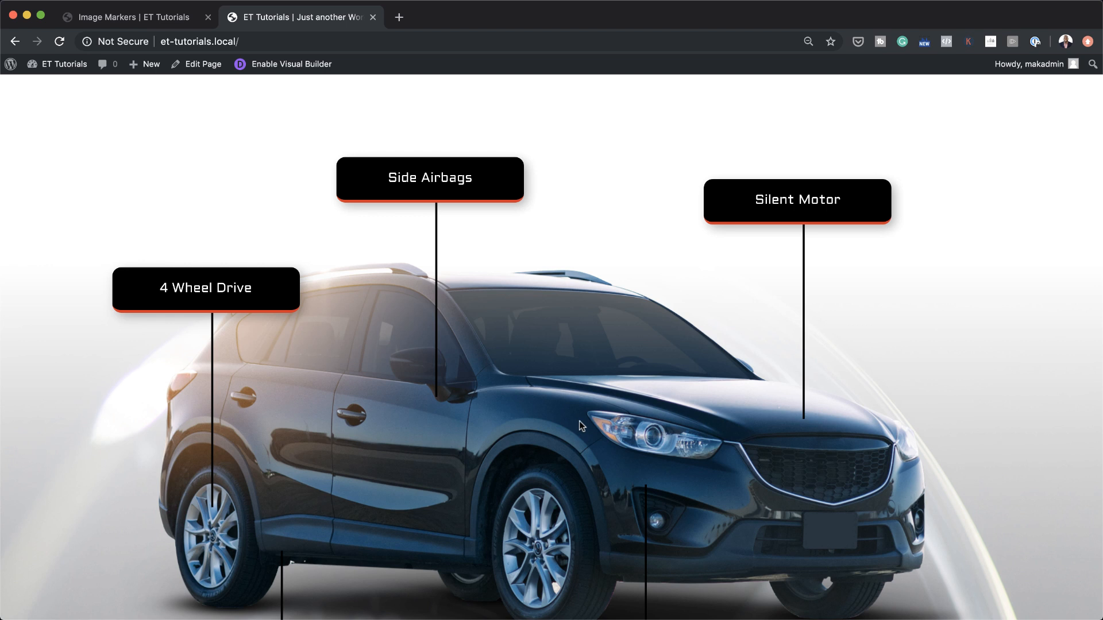